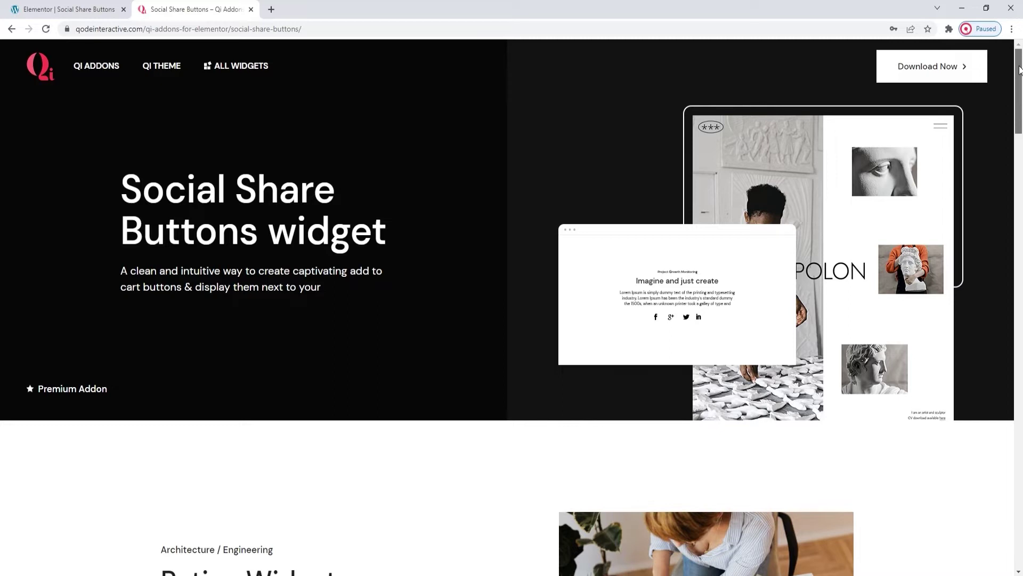
Scroll the Social Share Buttons demo page to the first Rating Widgets example with four share icons.
left_click_drag(1020, 69, 1019, 122)
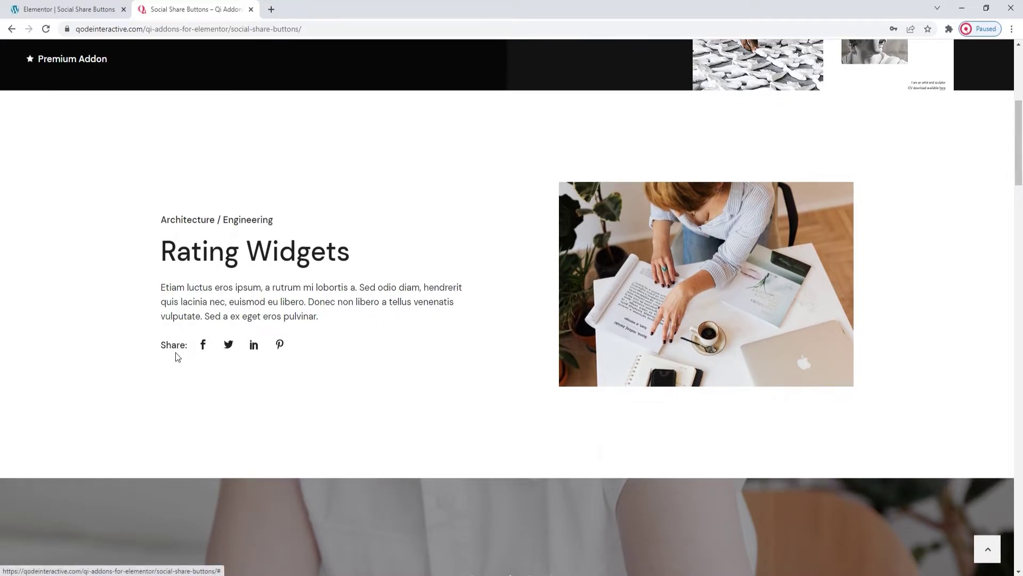
Scroll further down the demo to preview the Share icon expanding into Facebook, Twitter, Linkedin and Pinterest links.
left_click_drag(1020, 148, 1021, 379)
mouse_move(535, 407)
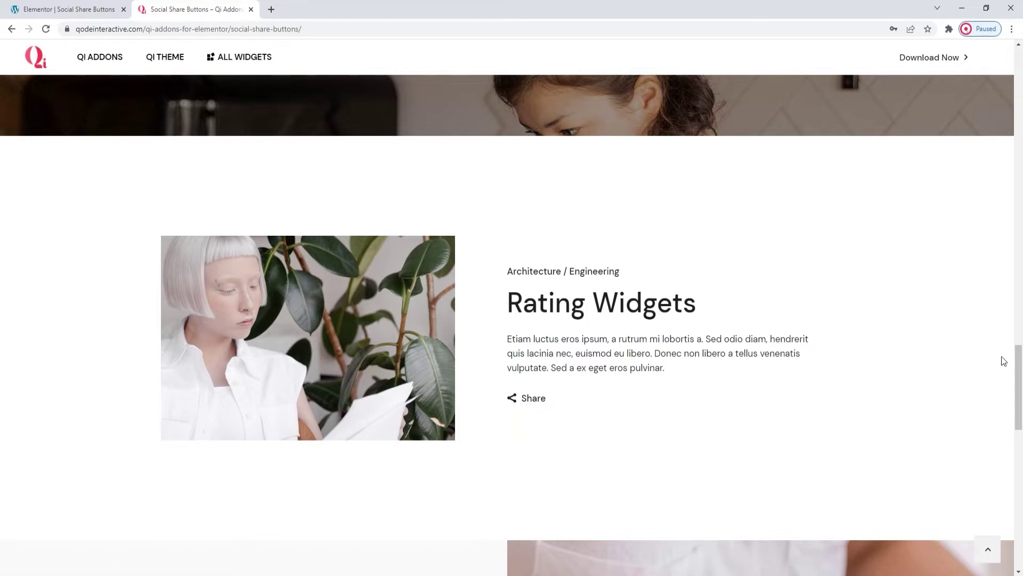
left_click_drag(1019, 362, 1021, 422)
mouse_move(82, 422)
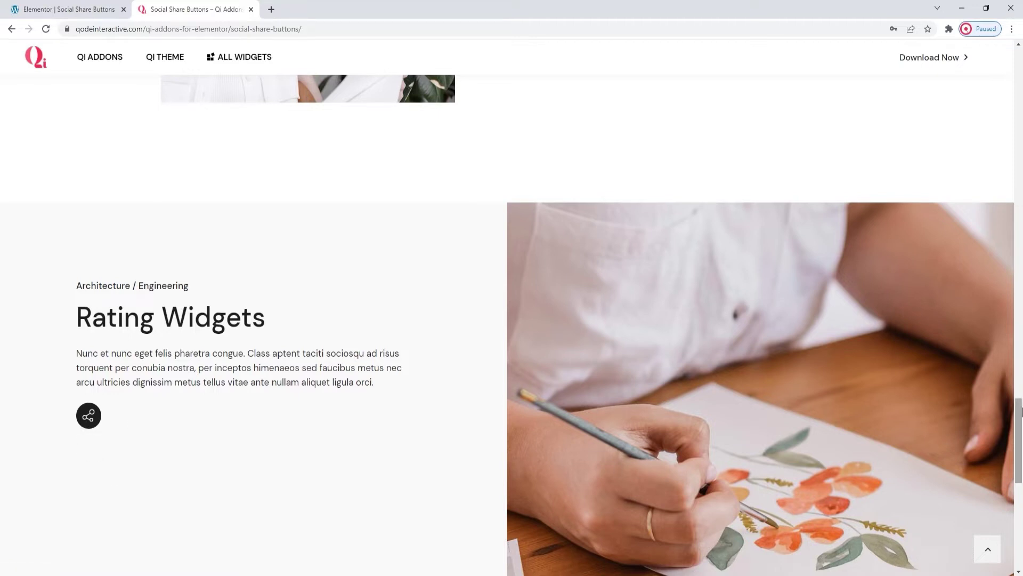
left_click_drag(1019, 413, 1020, 449)
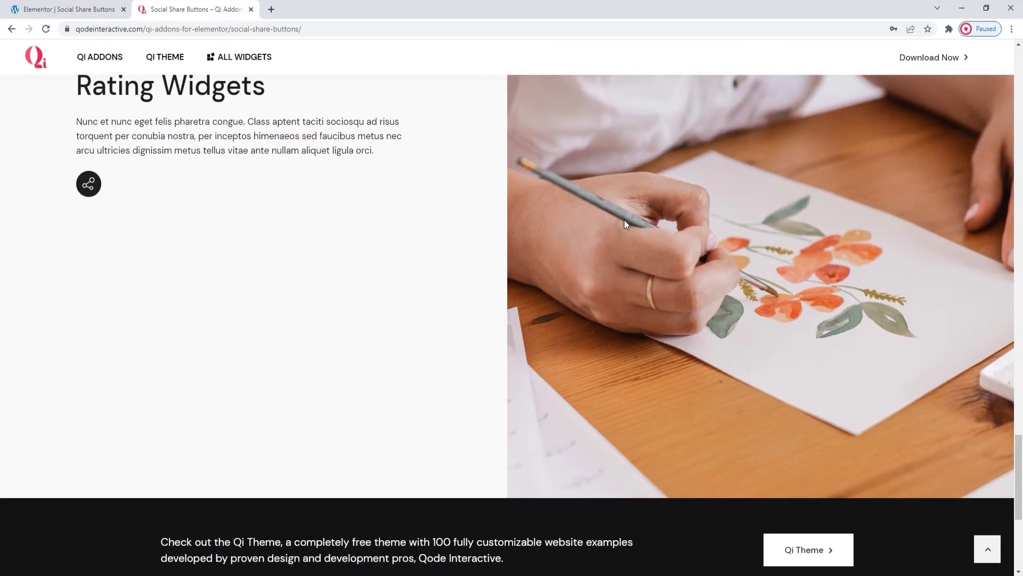
In the Elementor editor, find the widget via 'soc' and place Social Share Buttons below the Rating Widgets paragraph.
left_click(103, 7)
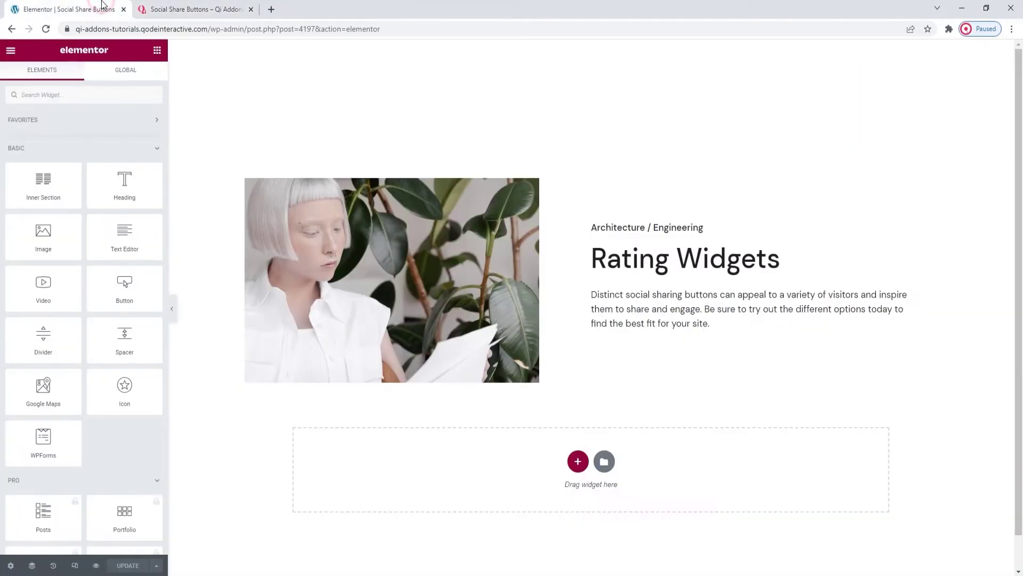
left_click(87, 101)
type("social")
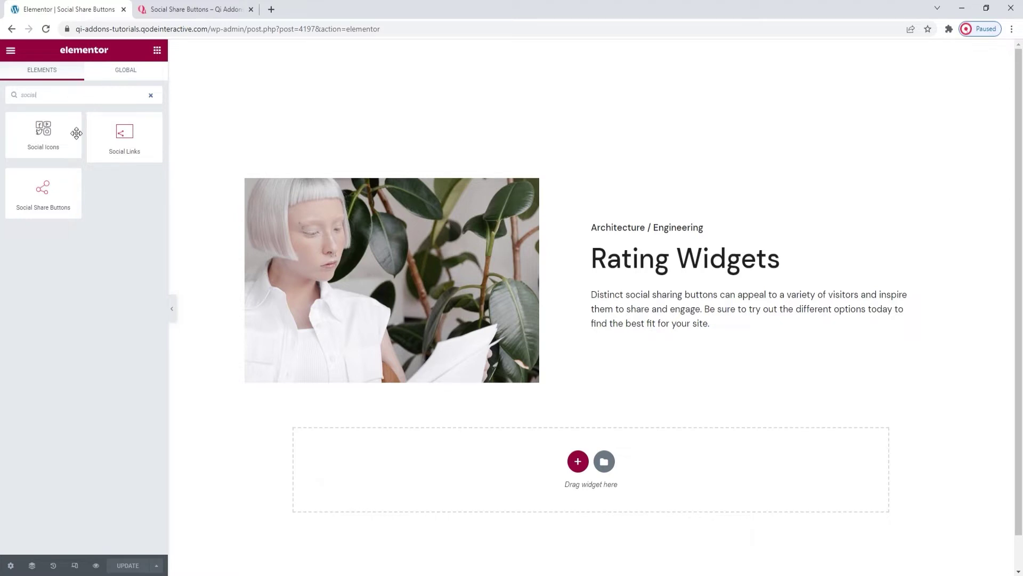
left_click_drag(43, 192, 666, 323)
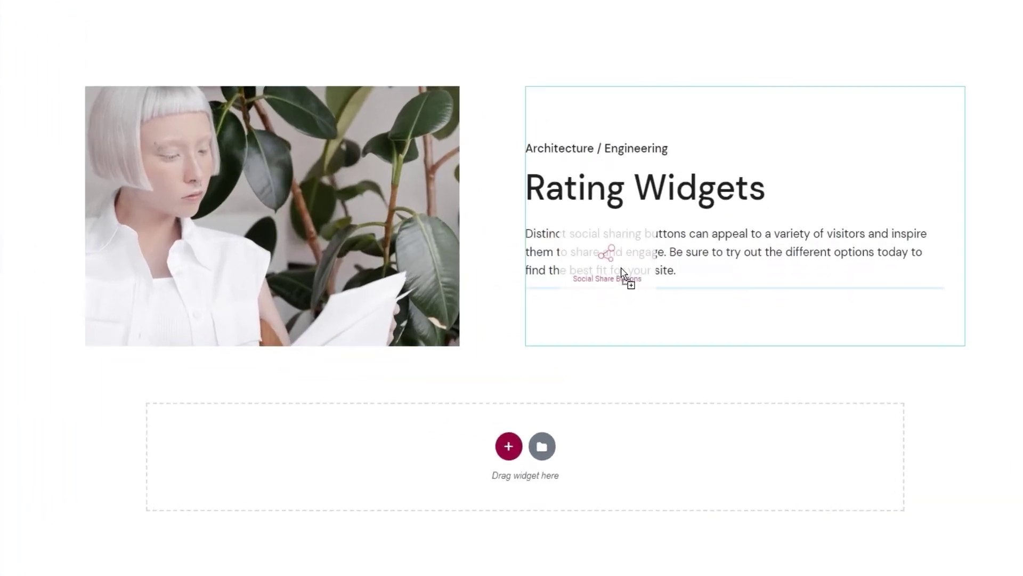
left_click_drag(621, 271, 622, 274)
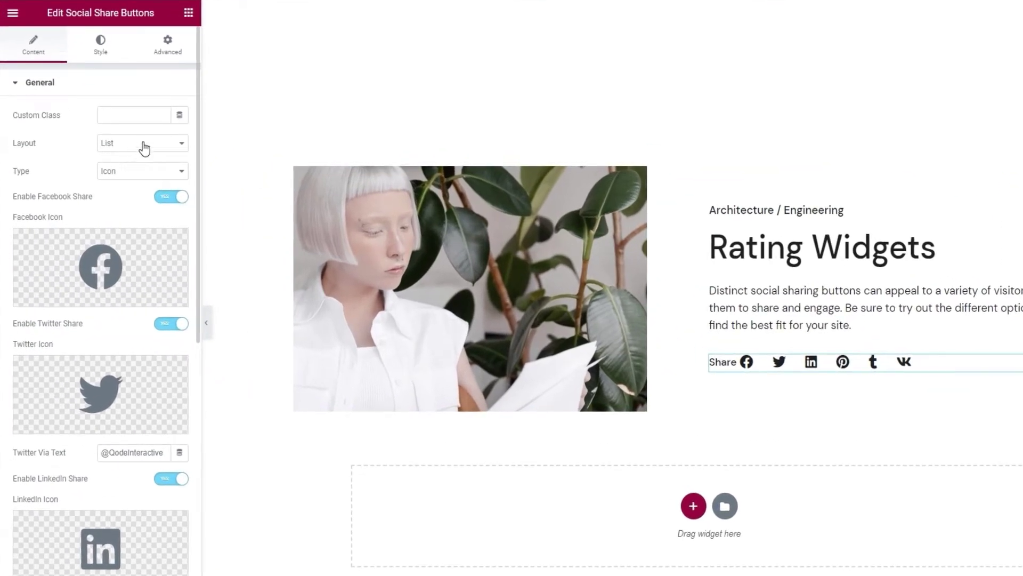
left_click(142, 143)
Set the share buttons' Layout to Dropdown, leaving Type on Icon for now.
left_click(146, 158)
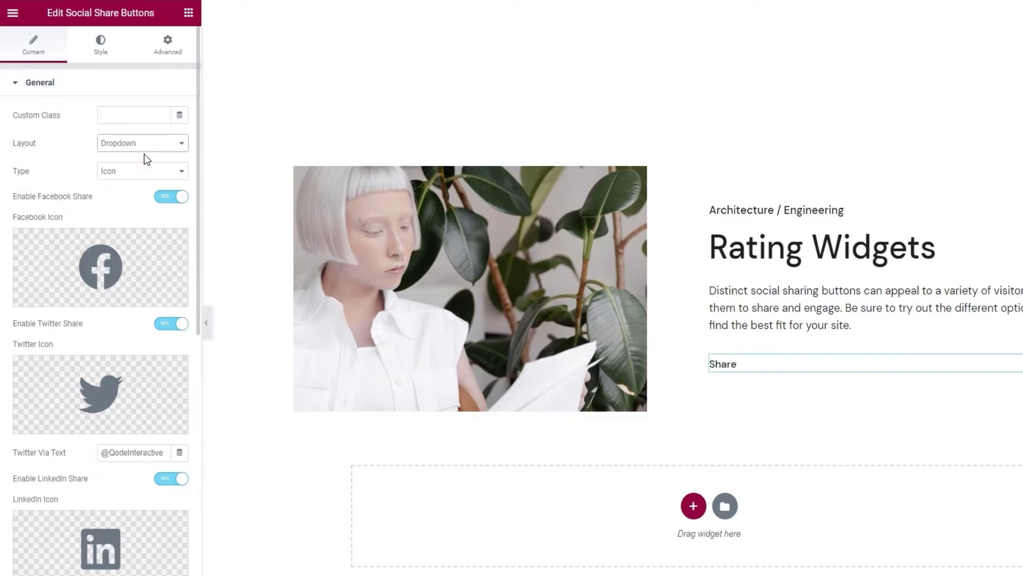
mouse_move(715, 373)
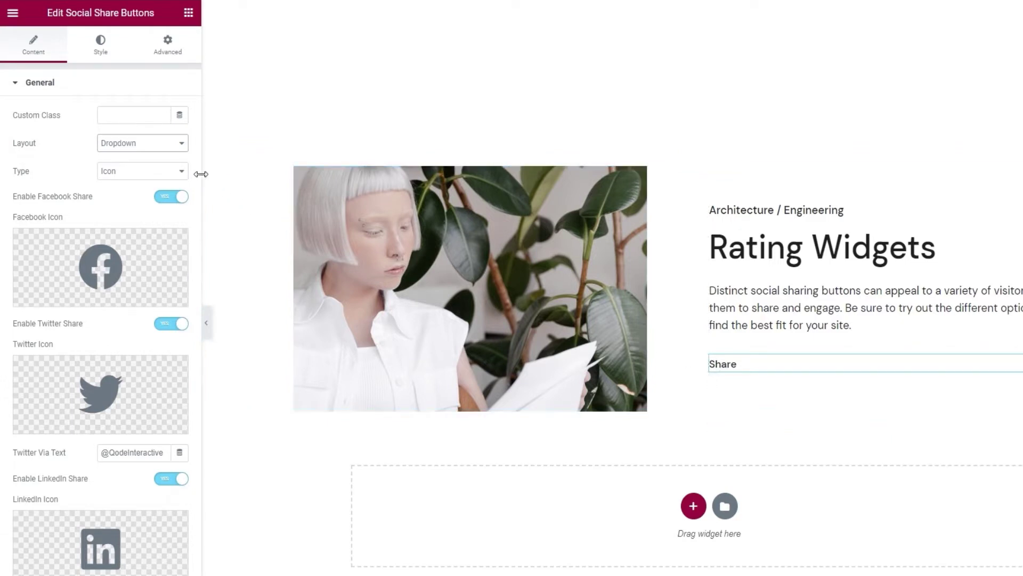
left_click(181, 171)
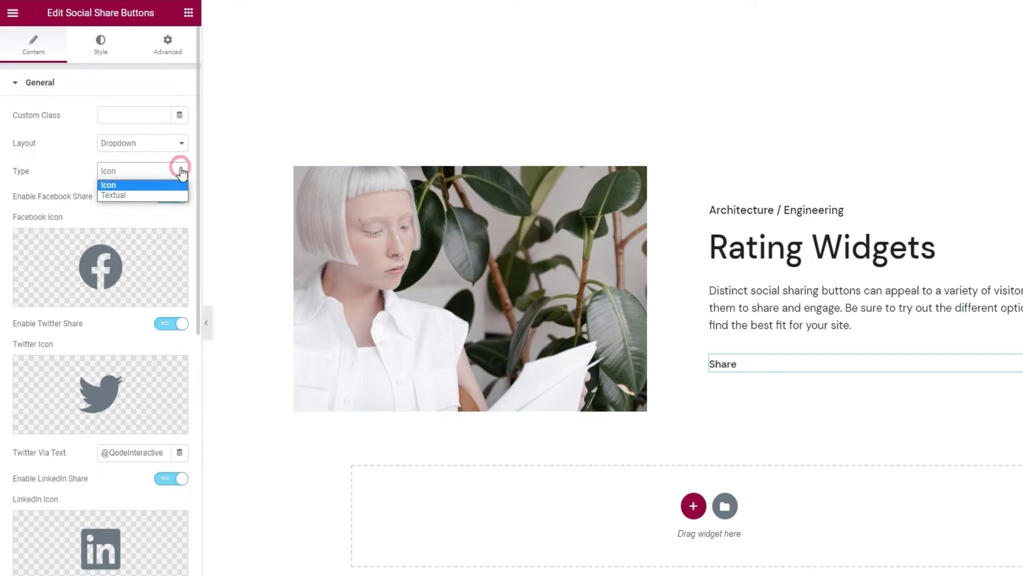
left_click(127, 208)
scroll(122, 213, "down", 3)
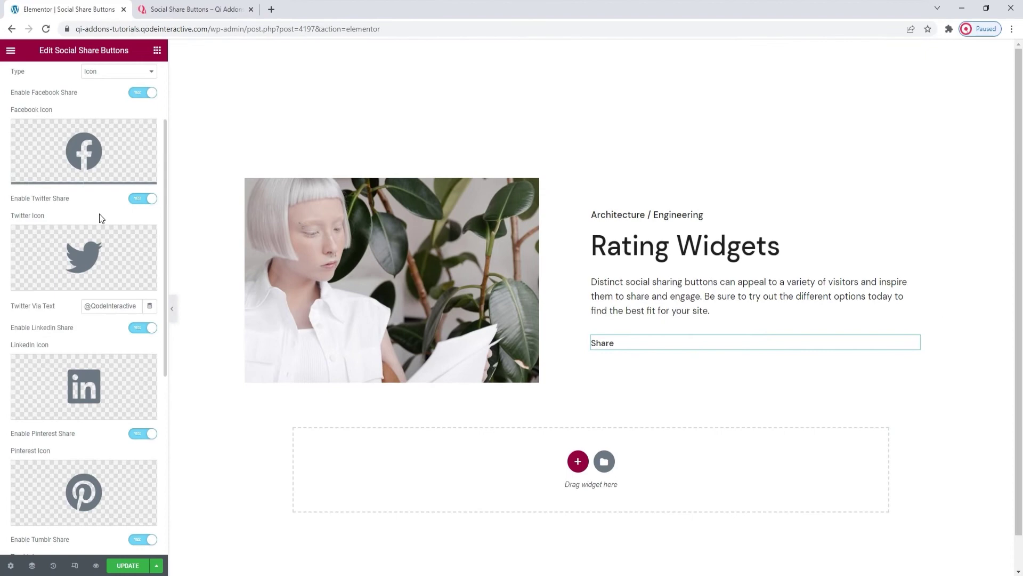
scroll(102, 217, "down", 4)
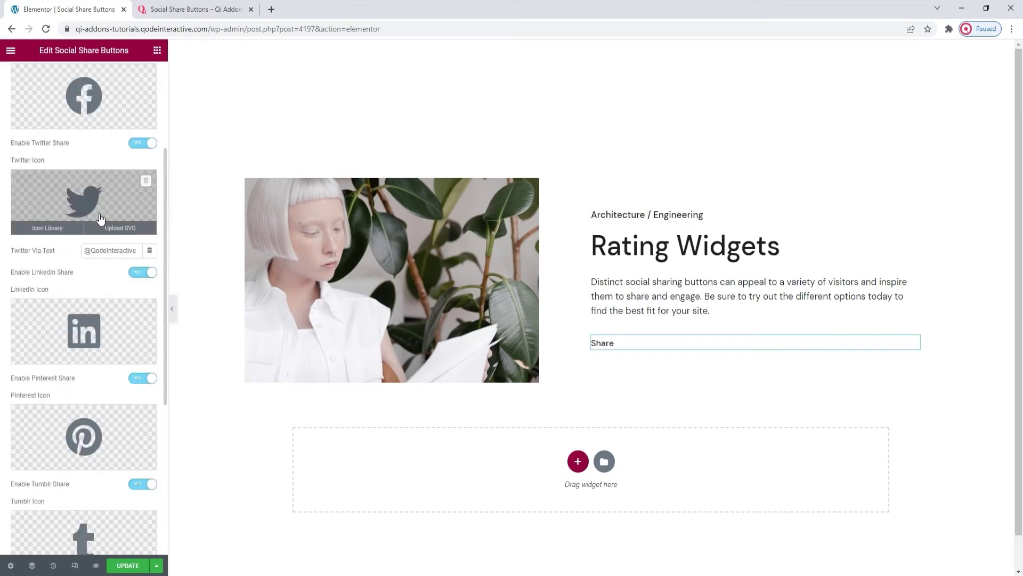
scroll(101, 217, "down", 1)
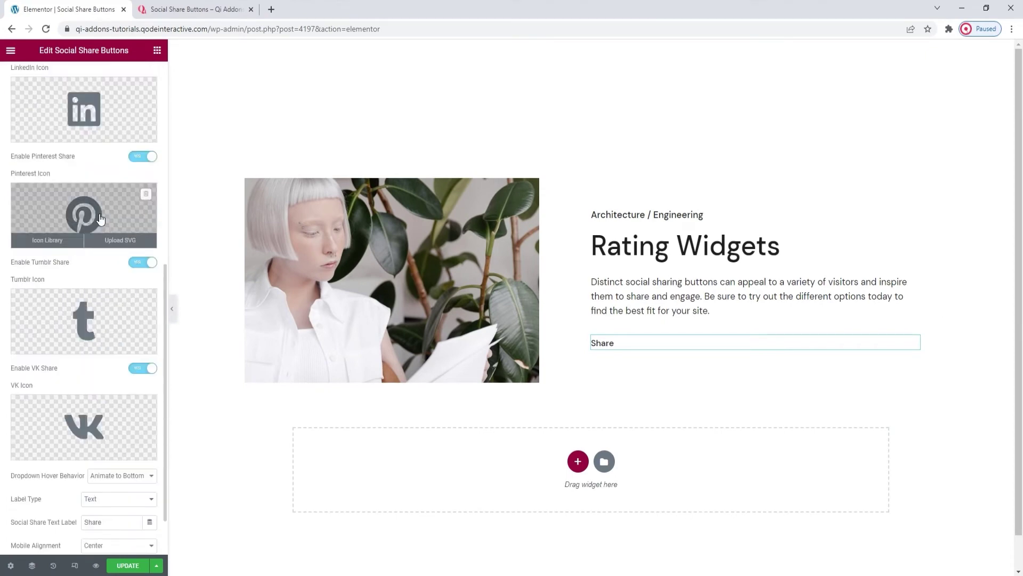
scroll(101, 219, "up", 7)
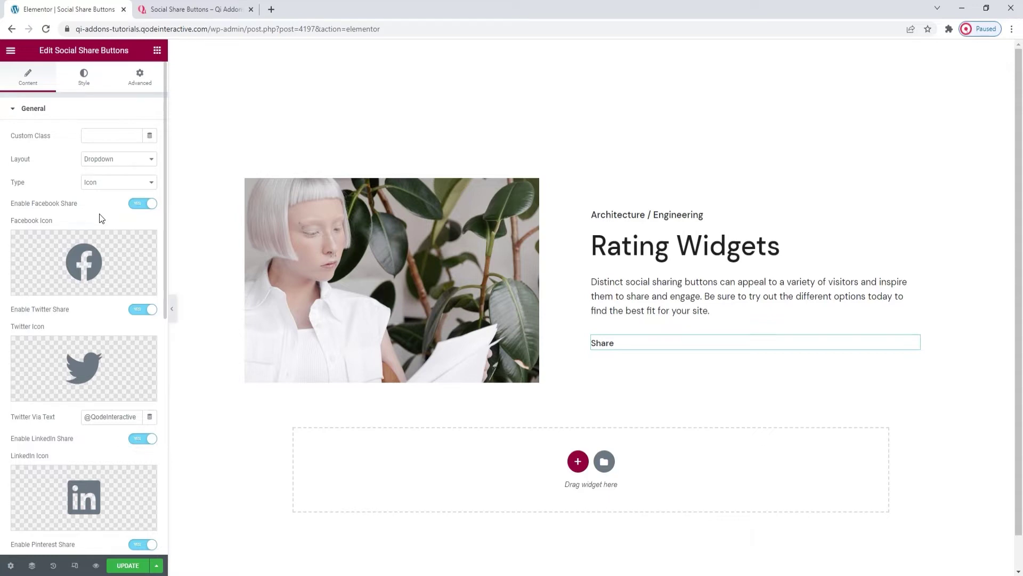
left_click(112, 183)
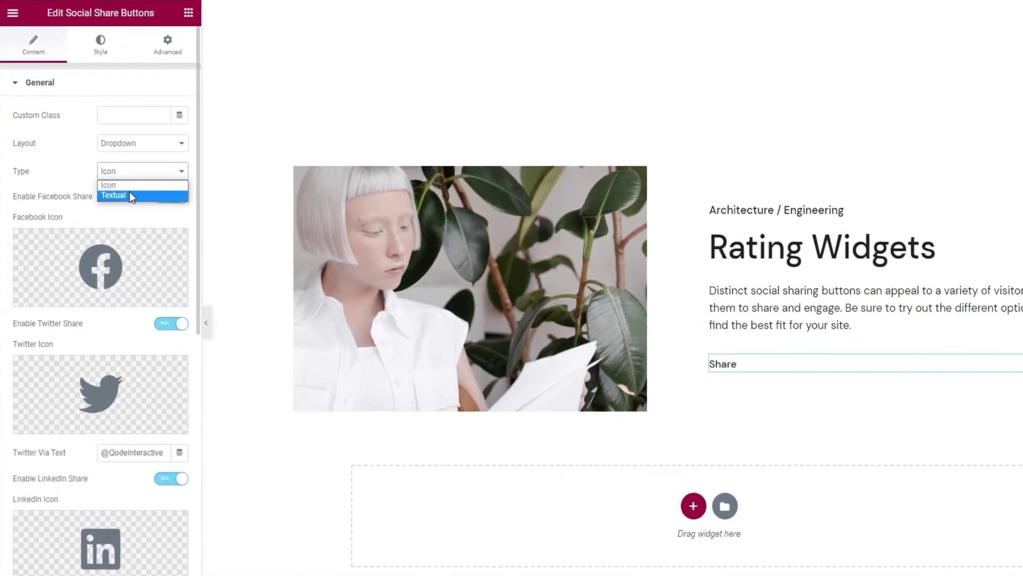
Set the share buttons' Type to Textual with Network Name set to Shorten.
left_click(129, 195)
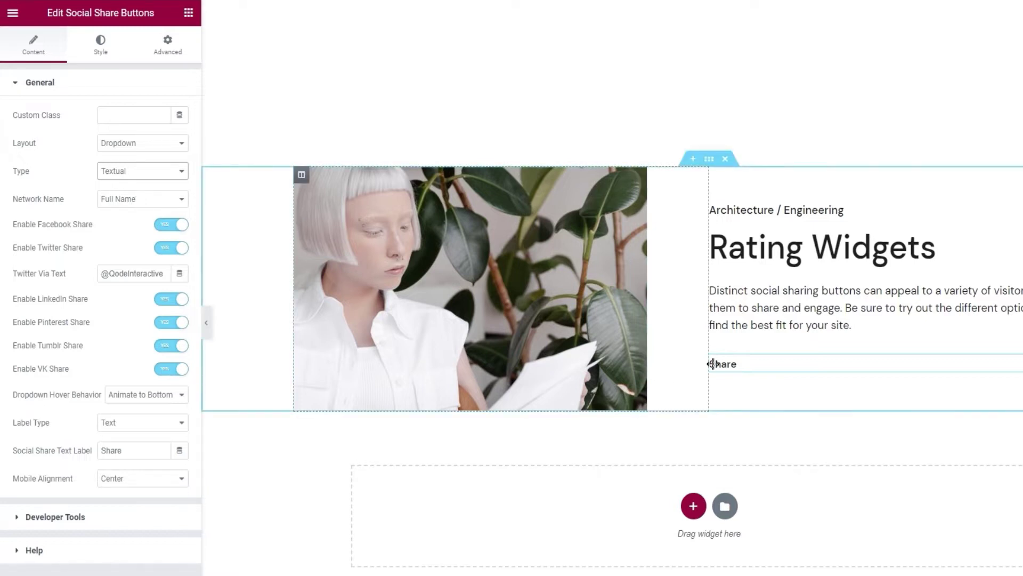
mouse_move(718, 366)
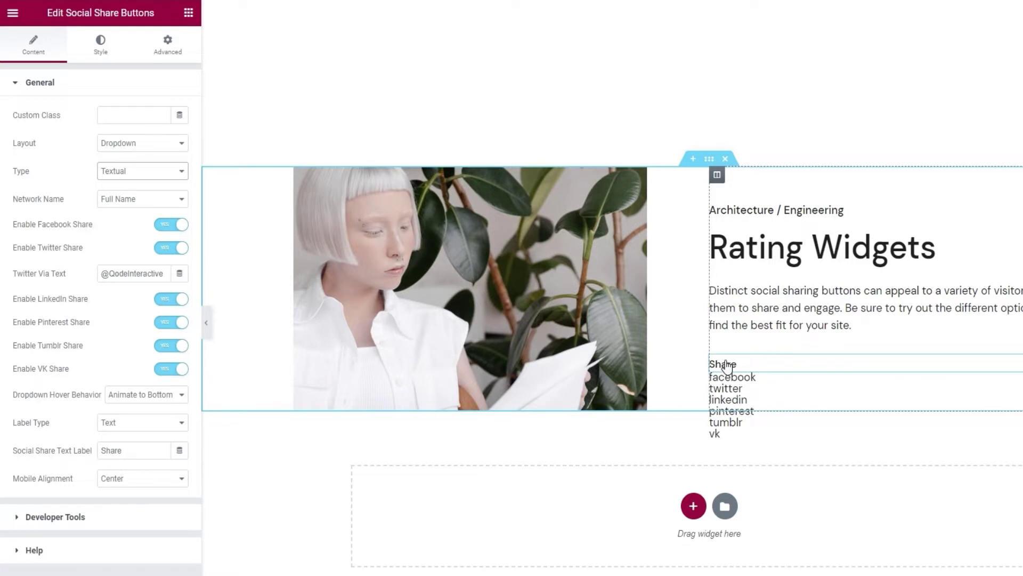
left_click(161, 206)
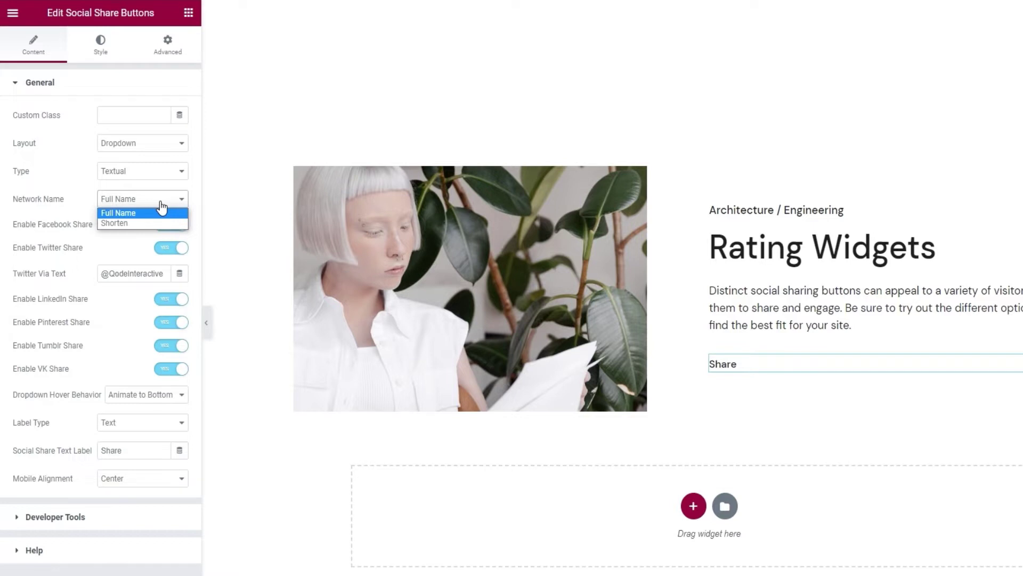
left_click(144, 223)
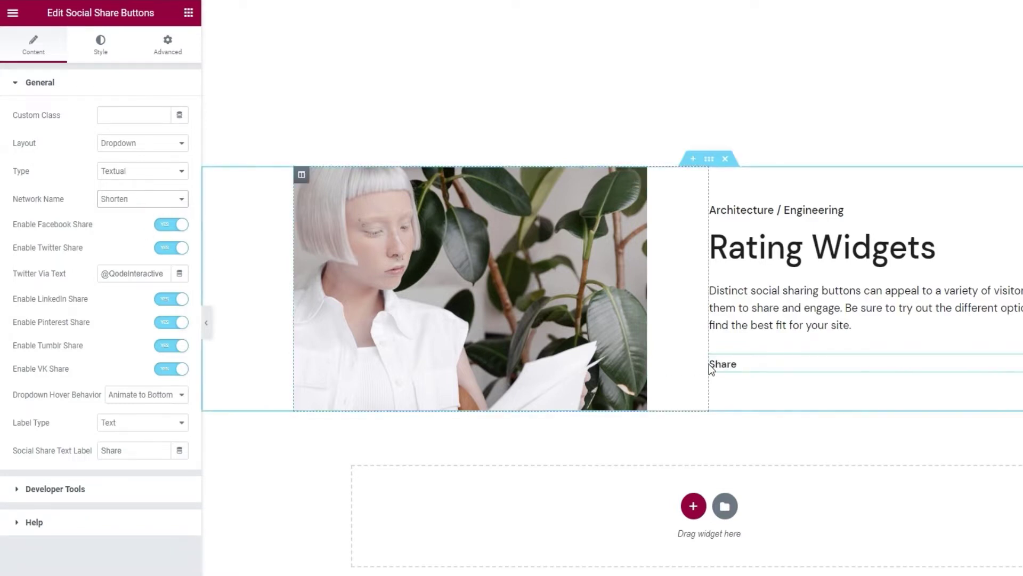
mouse_move(720, 368)
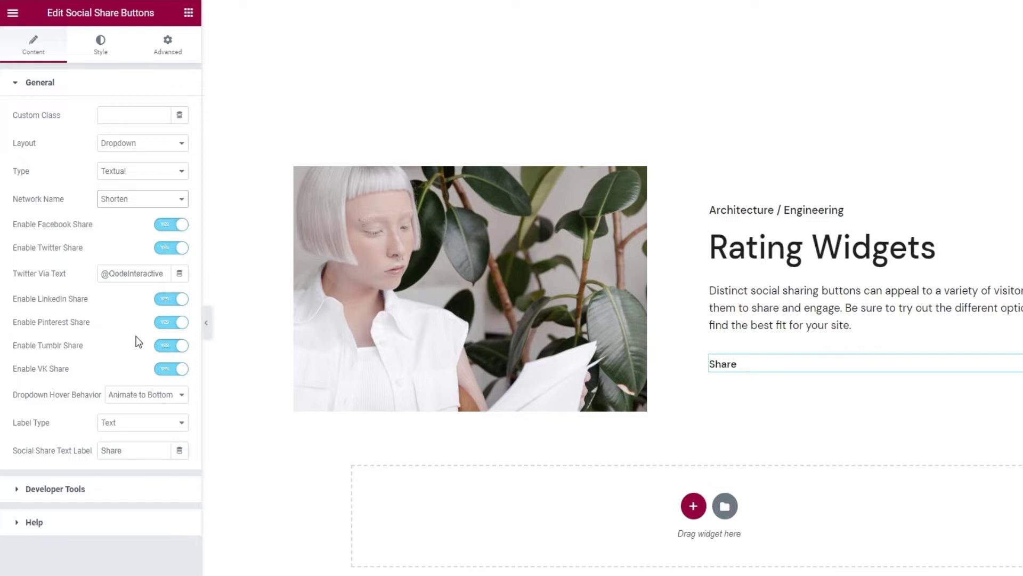
Select the Twitter Via Text value and leave it unchanged.
left_click(145, 277)
key("ctrl+a")
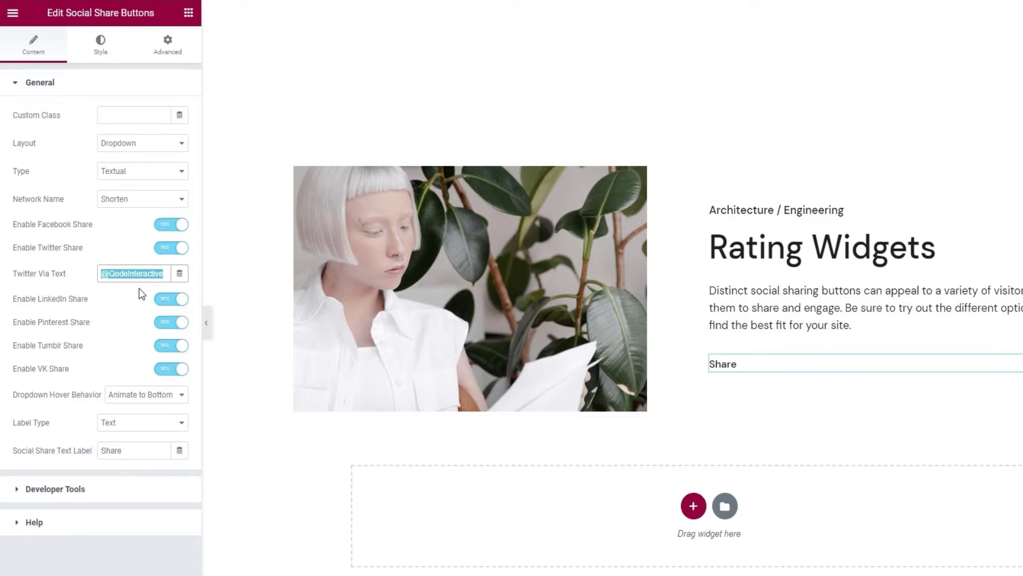
left_click(142, 294)
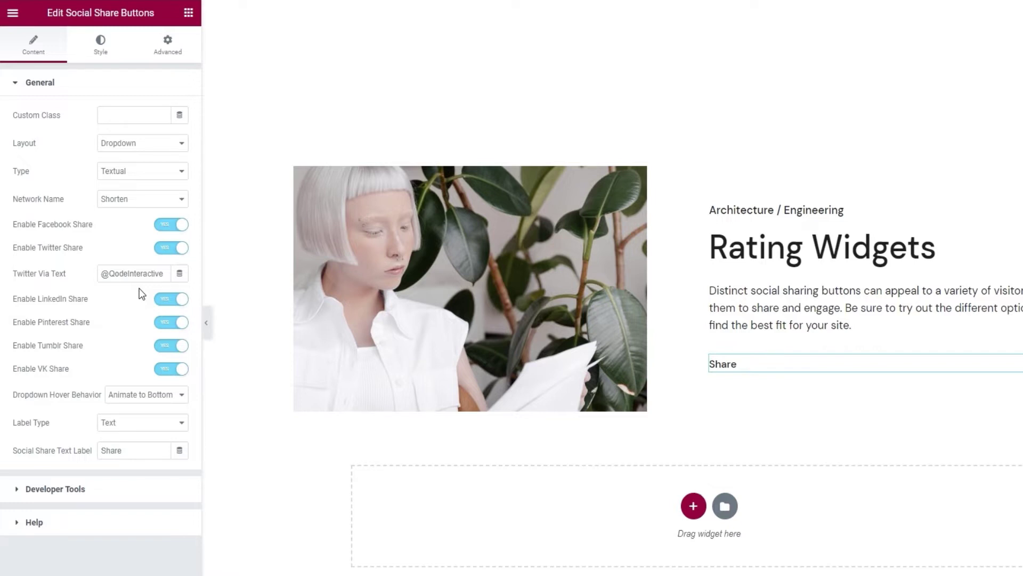
Disable Tumblr and VK sharing.
left_click(171, 350)
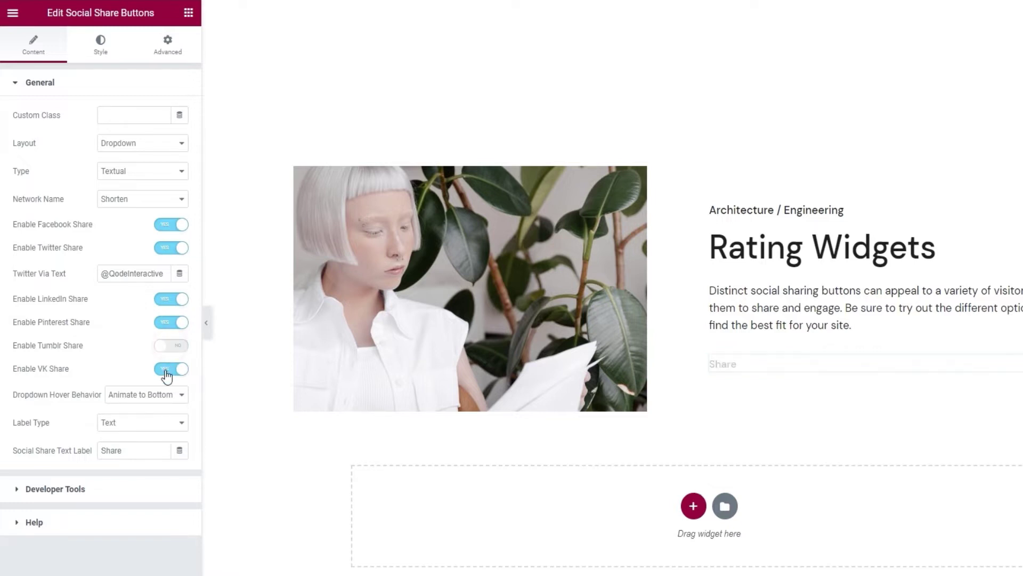
left_click(167, 368)
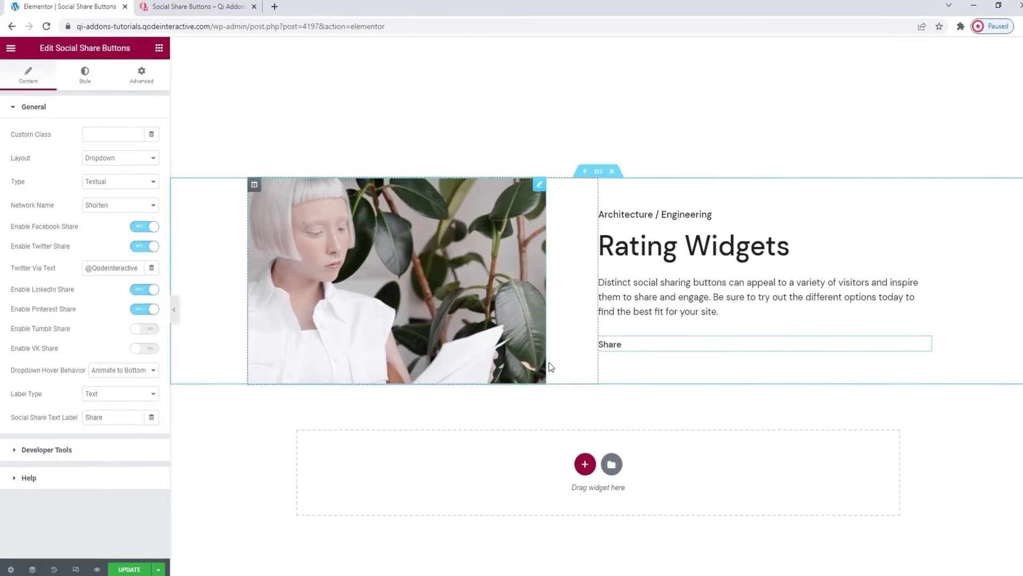
mouse_move(690, 362)
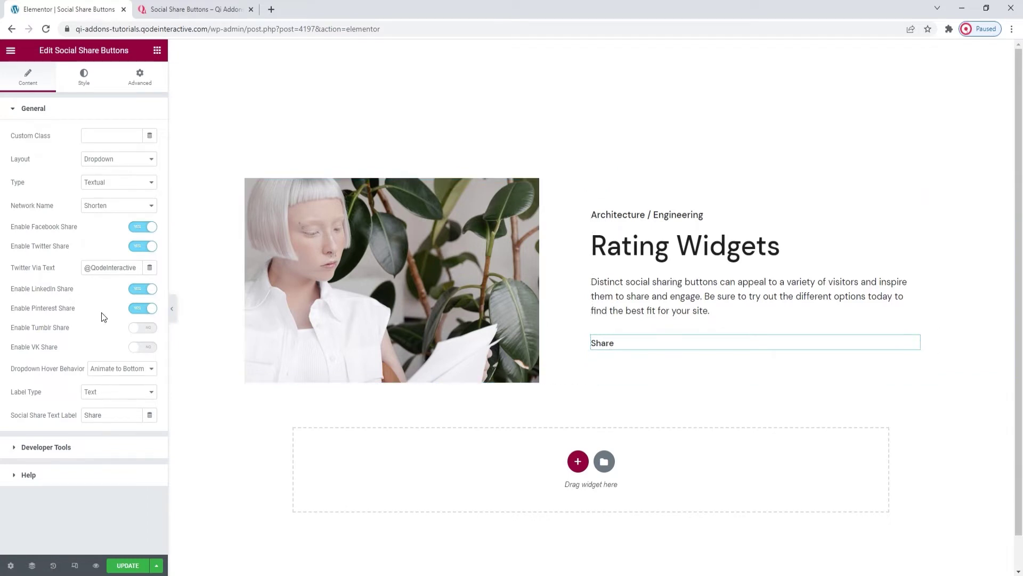
Set Dropdown Hover Behavior to Animate on Right after trying Animate on Left.
left_click(128, 371)
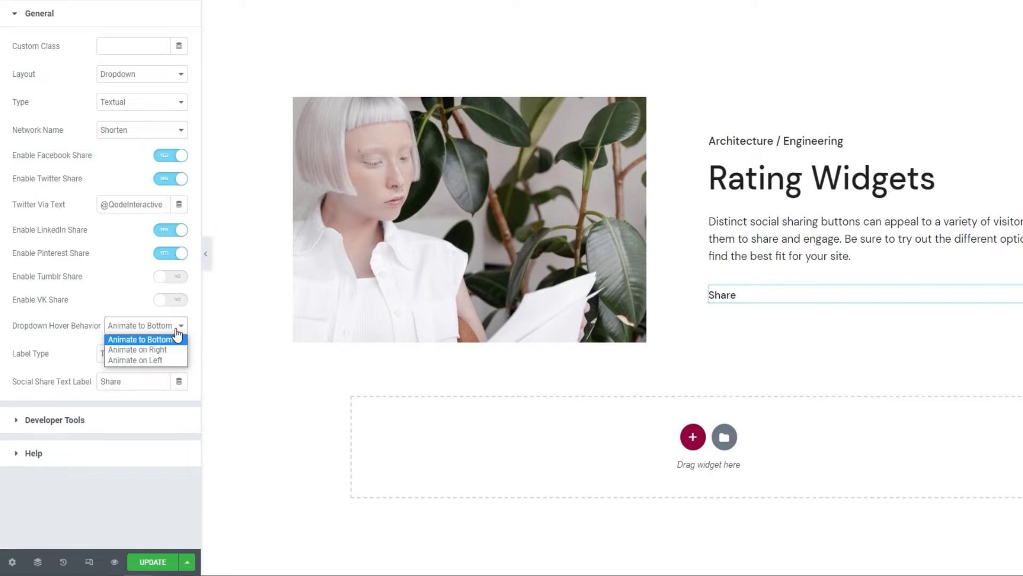
left_click(175, 349)
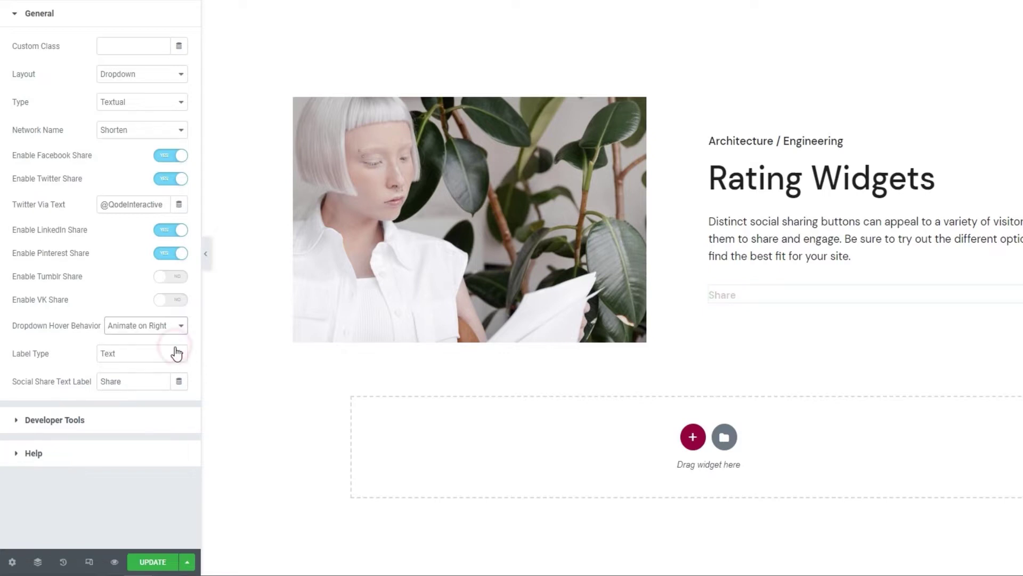
mouse_move(722, 297)
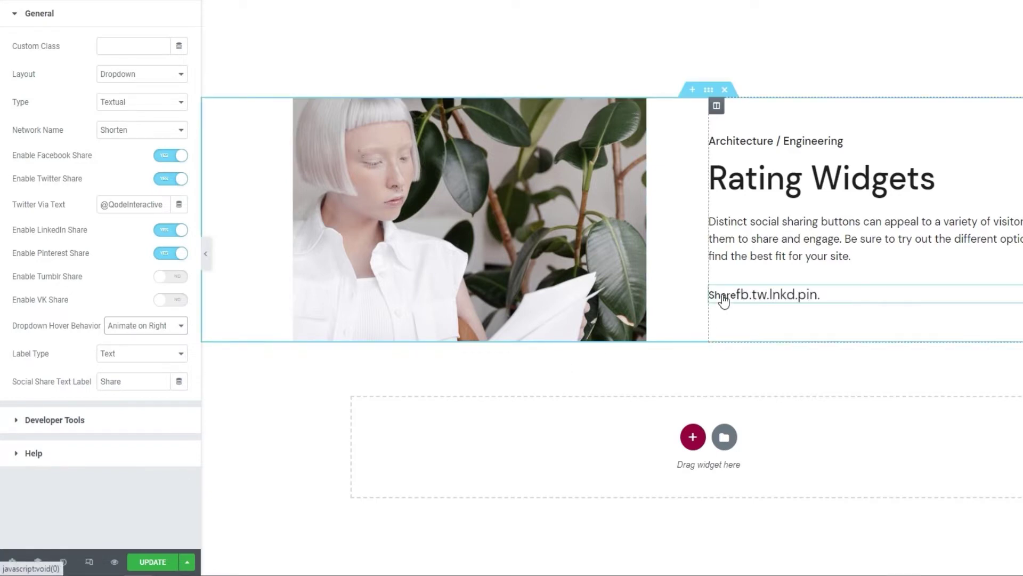
left_click(164, 326)
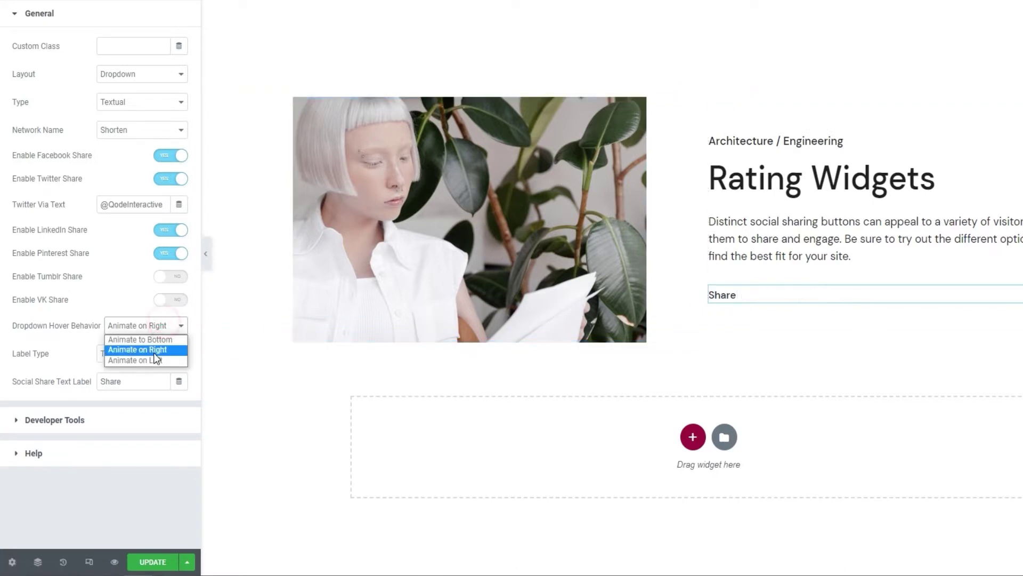
left_click(157, 359)
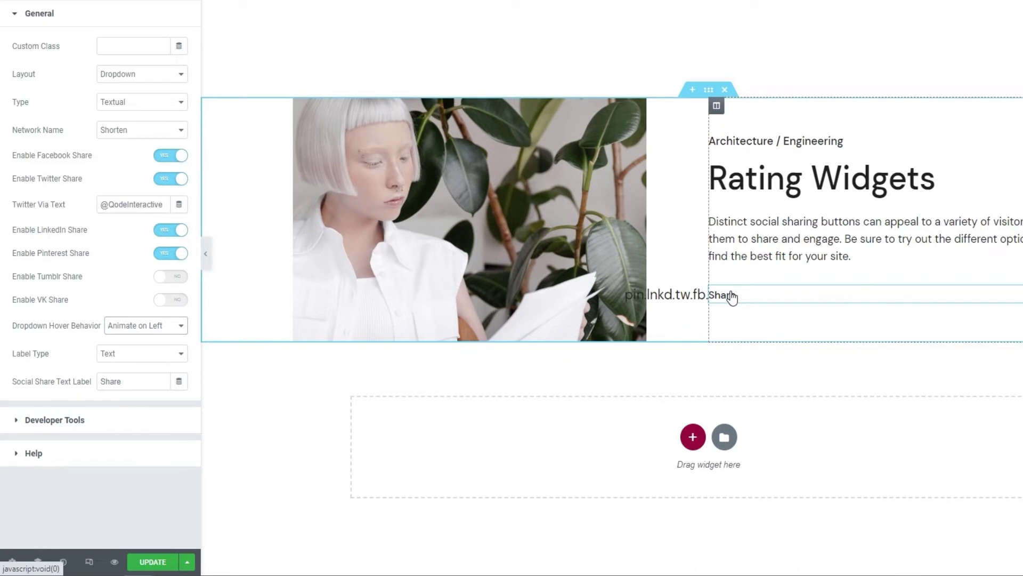
left_click(128, 327)
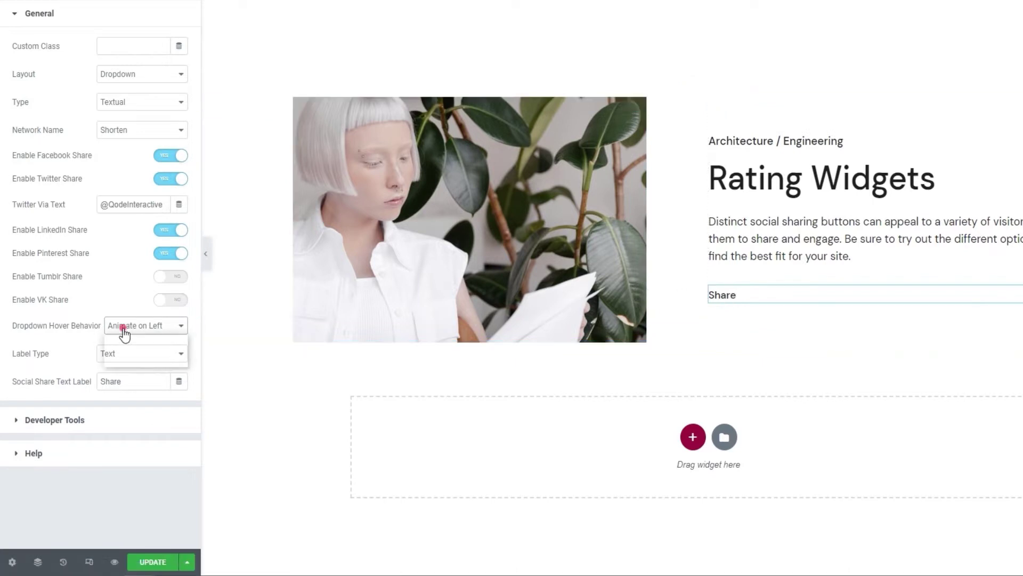
left_click(143, 350)
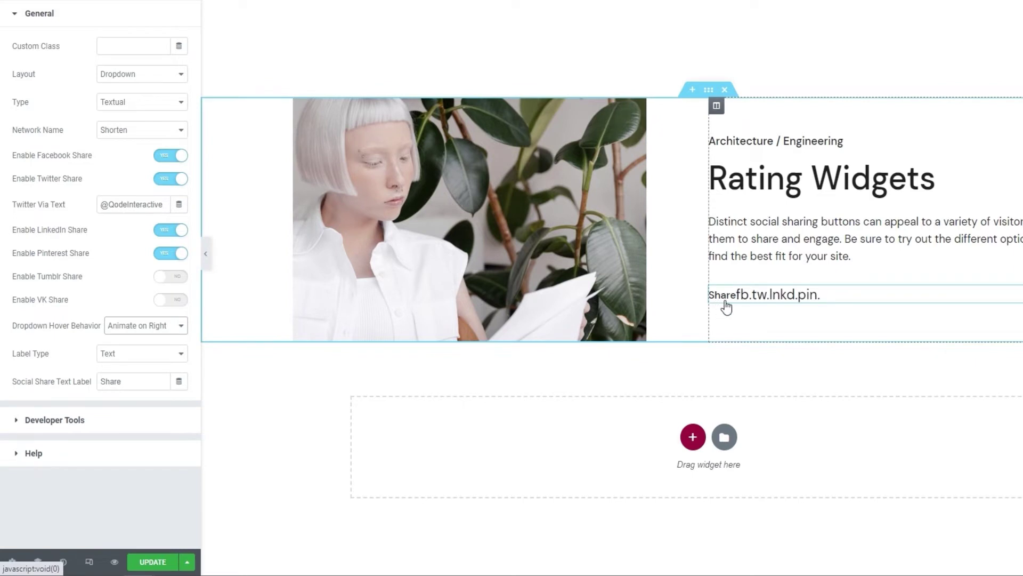
Set Label Type to Text with icon, after briefly trying Icon only.
left_click(156, 353)
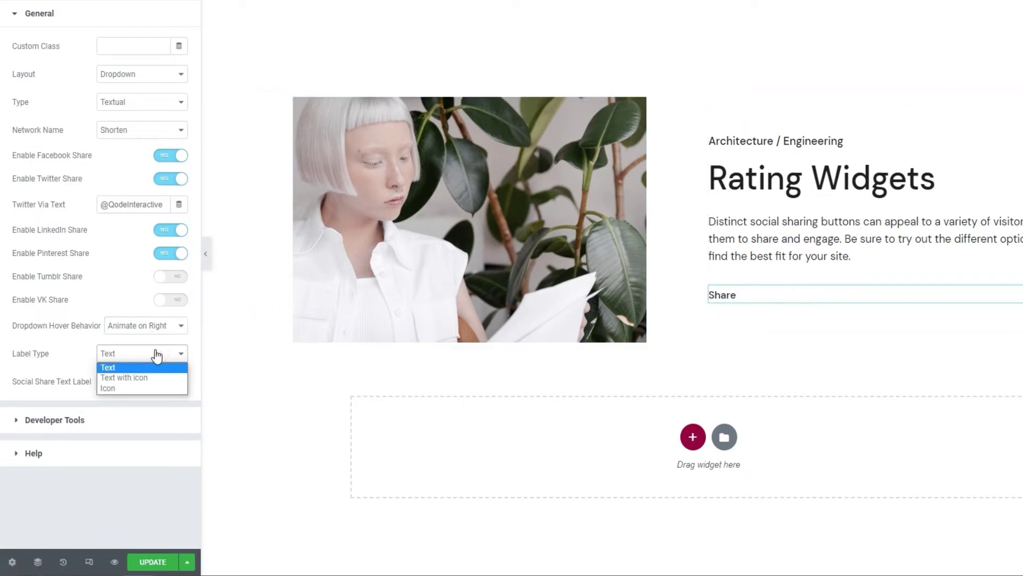
left_click(158, 377)
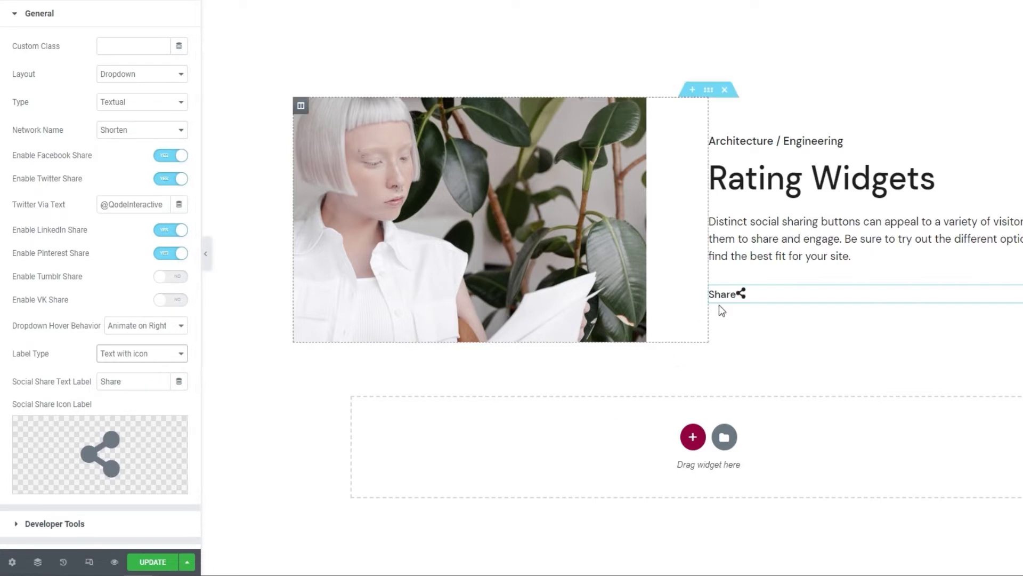
mouse_move(733, 303)
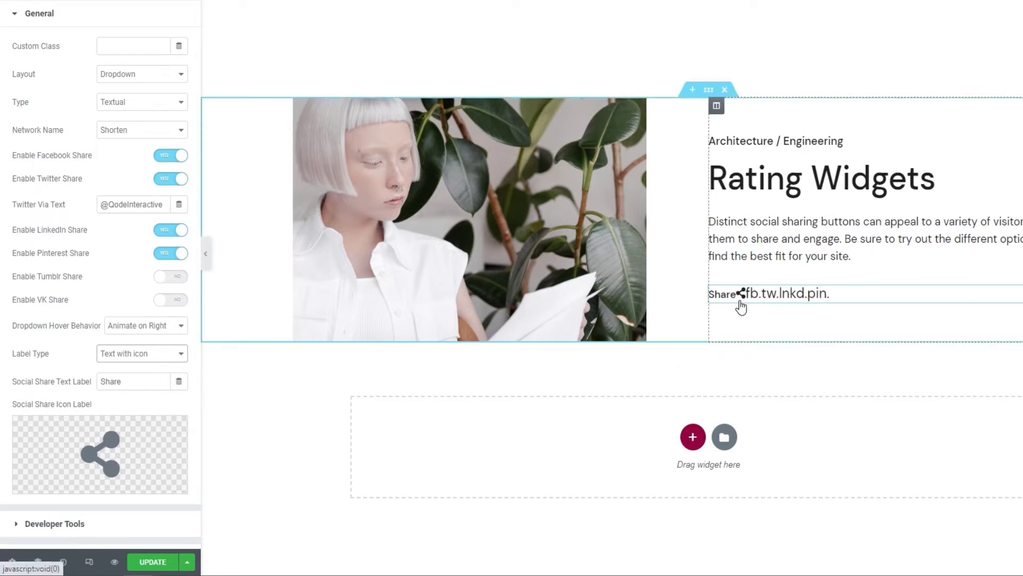
left_click(155, 353)
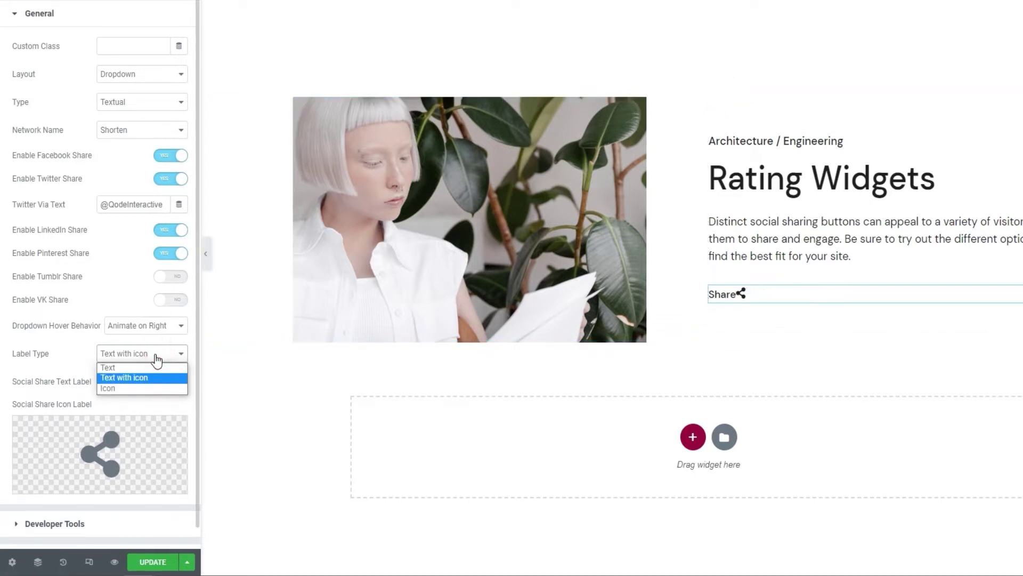
left_click(140, 389)
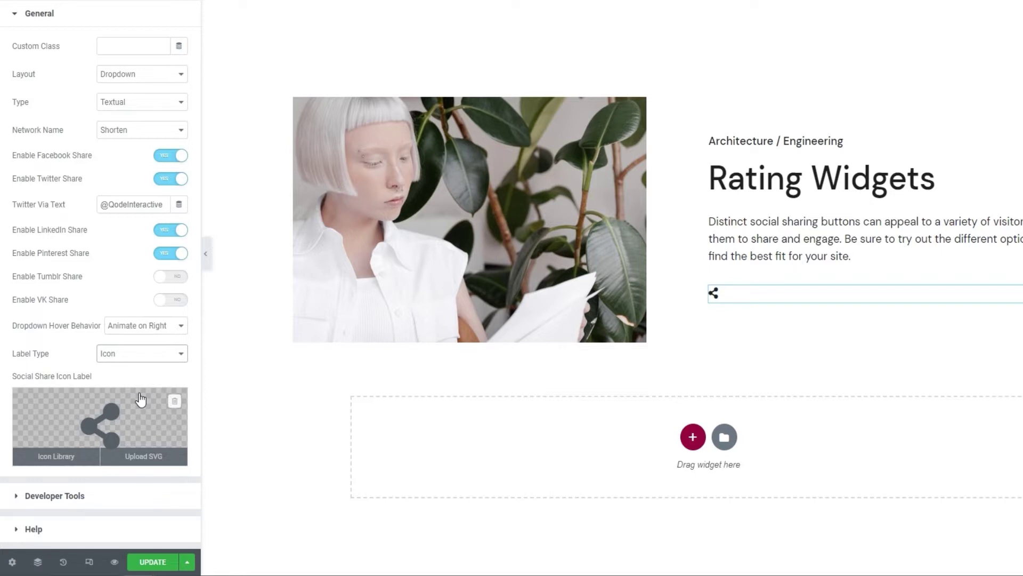
left_click(154, 359)
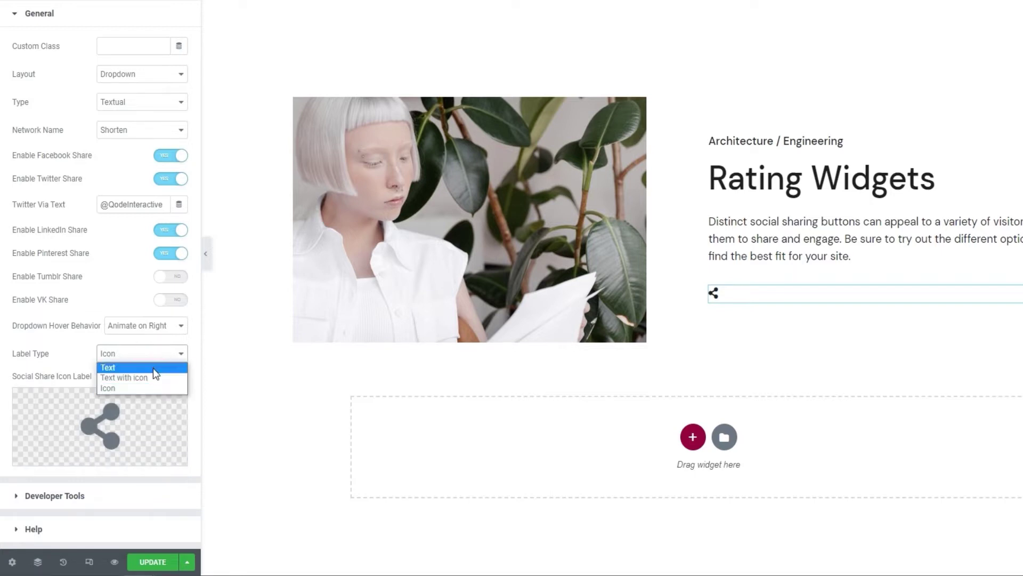
left_click(153, 376)
Keep 'Share' as the Social Share Text Label and browse the Icon Library for the label icon.
scroll(154, 373, "down", 1)
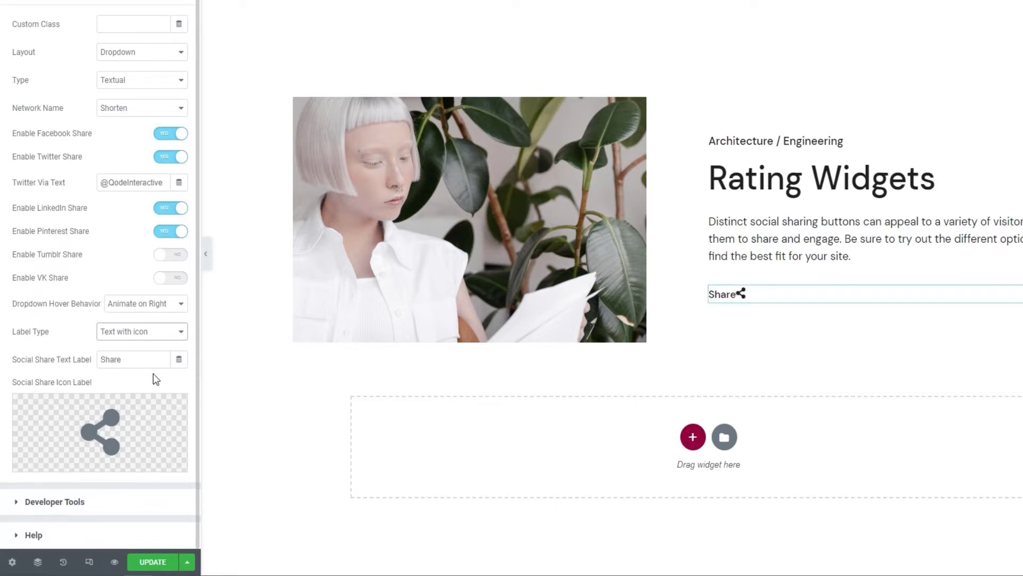
double_click(135, 359)
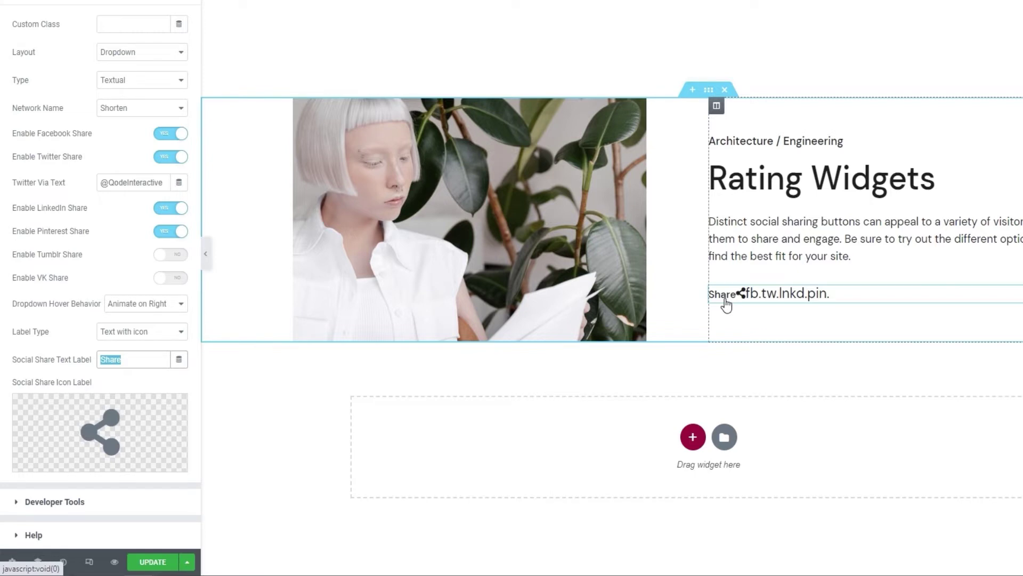
left_click(140, 383)
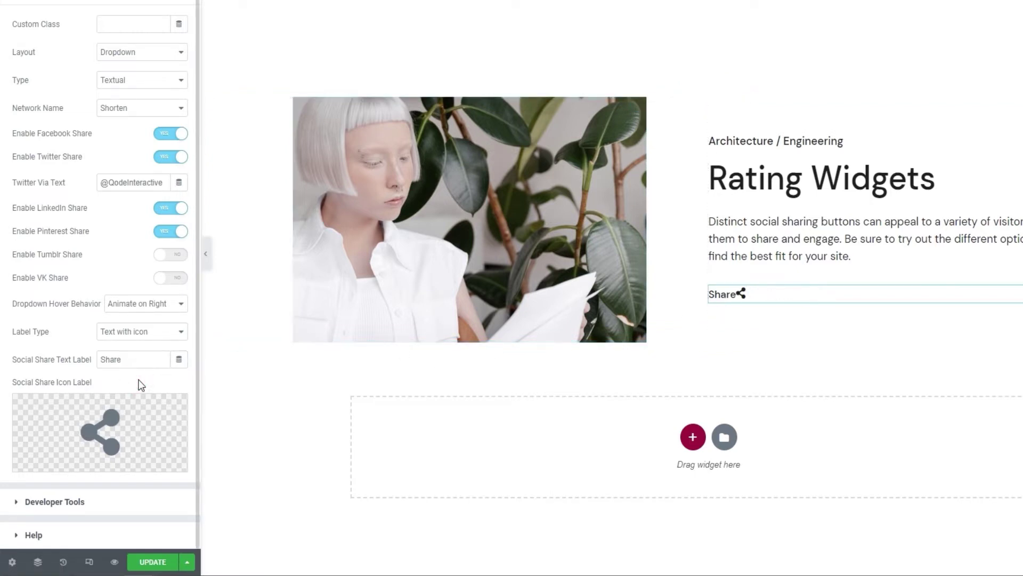
mouse_move(136, 416)
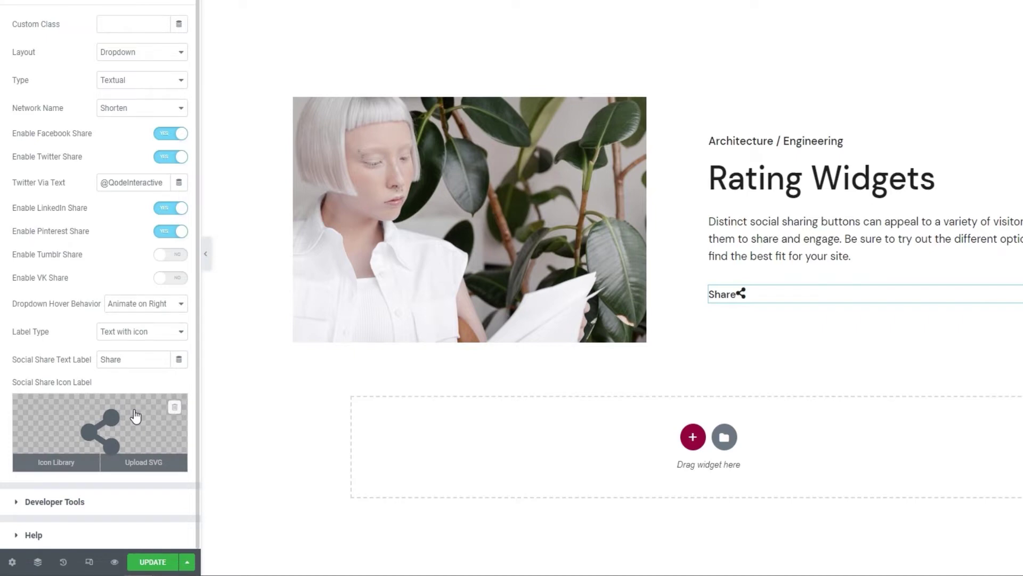
left_click(58, 463)
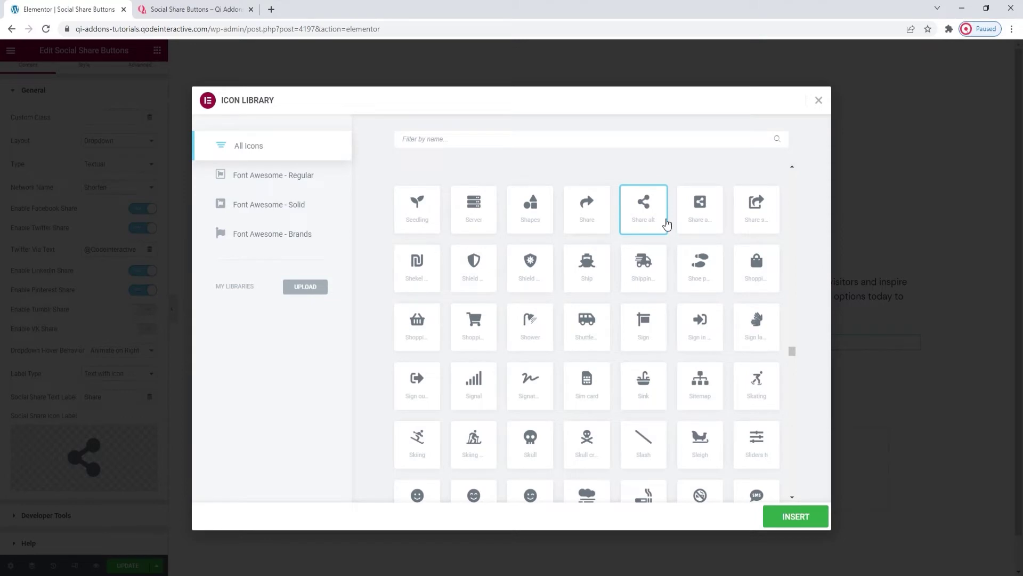
Use the uploaded social_share-icon-1 SVG as the share label's icon.
left_click(818, 100)
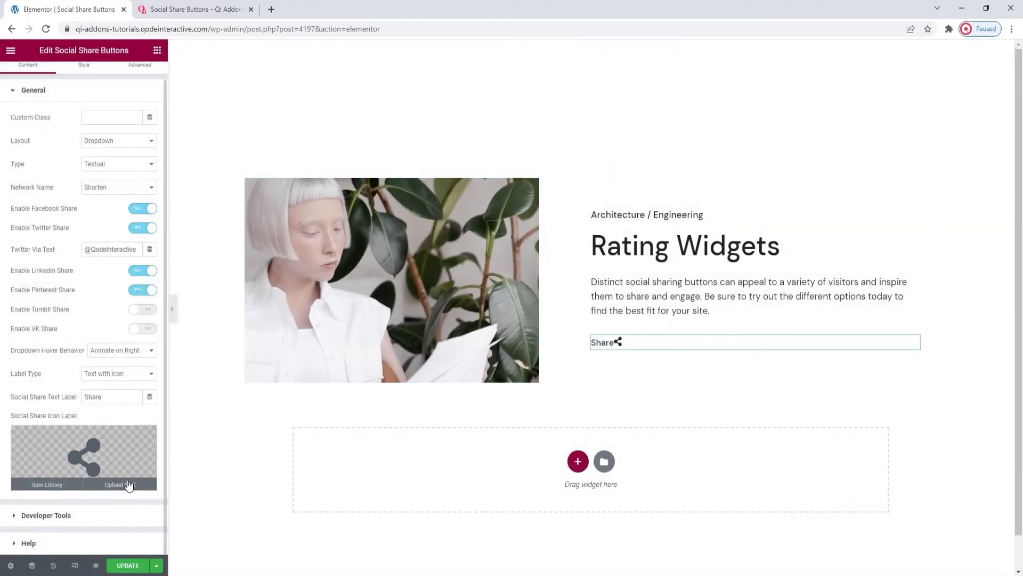
left_click(129, 483)
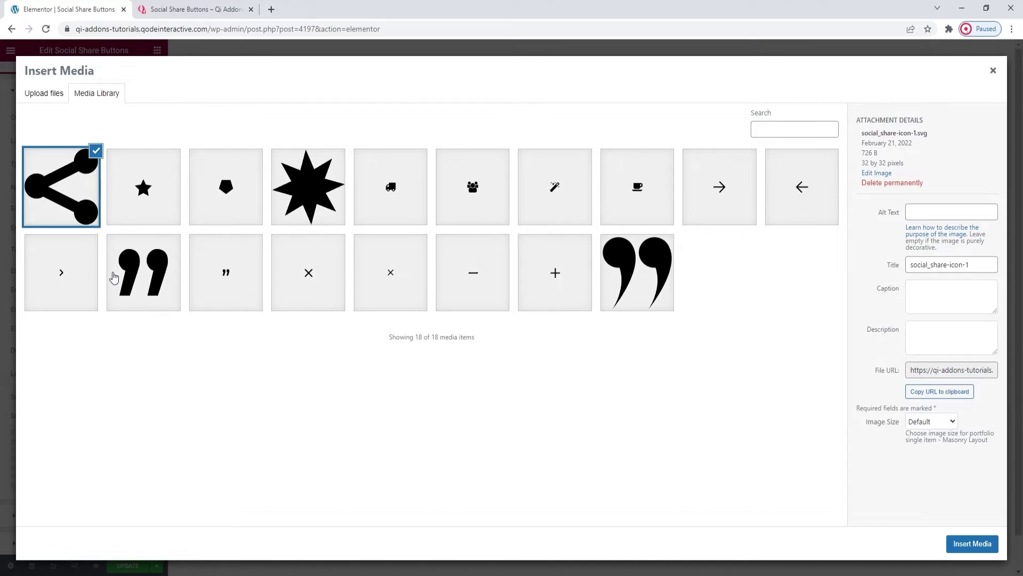
left_click(990, 544)
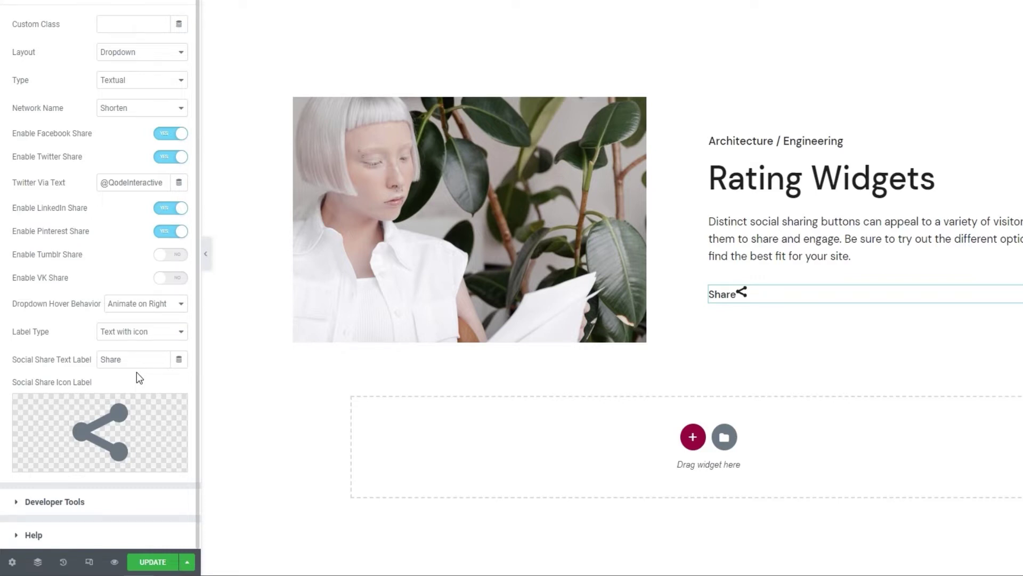
Set Developer Tools > Show Shortcode Snippet to Yes.
left_click(91, 504)
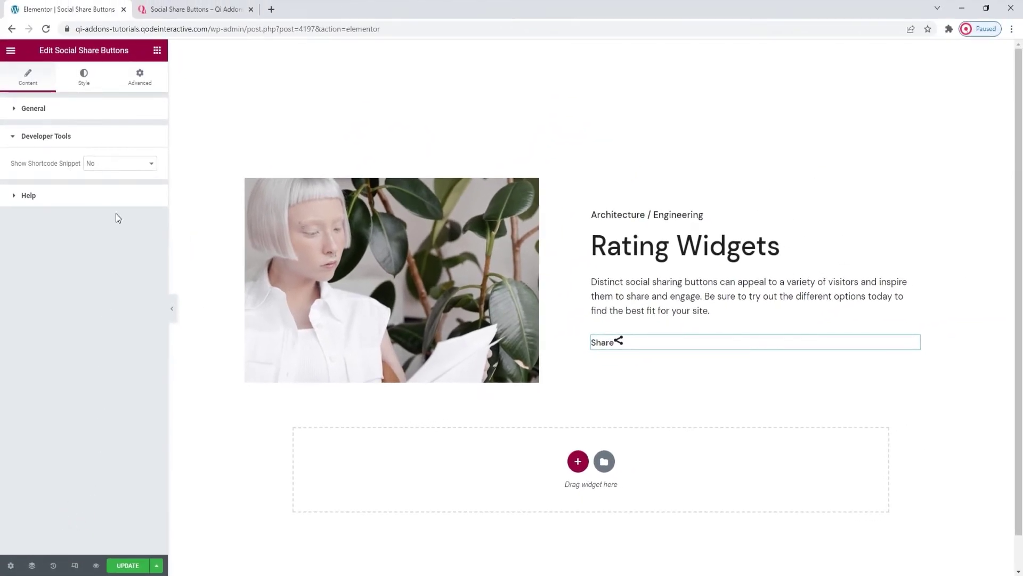
left_click(118, 163)
left_click(120, 182)
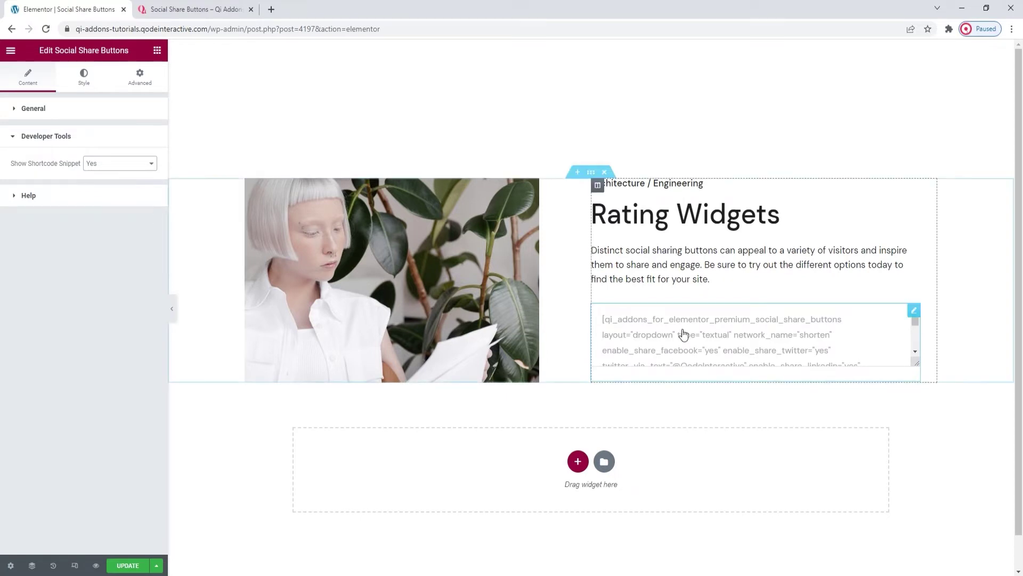
Set Show Shortcode Snippet back to No and expand the Help section.
scroll(681, 334, "down", 3)
scroll(683, 334, "up", 3)
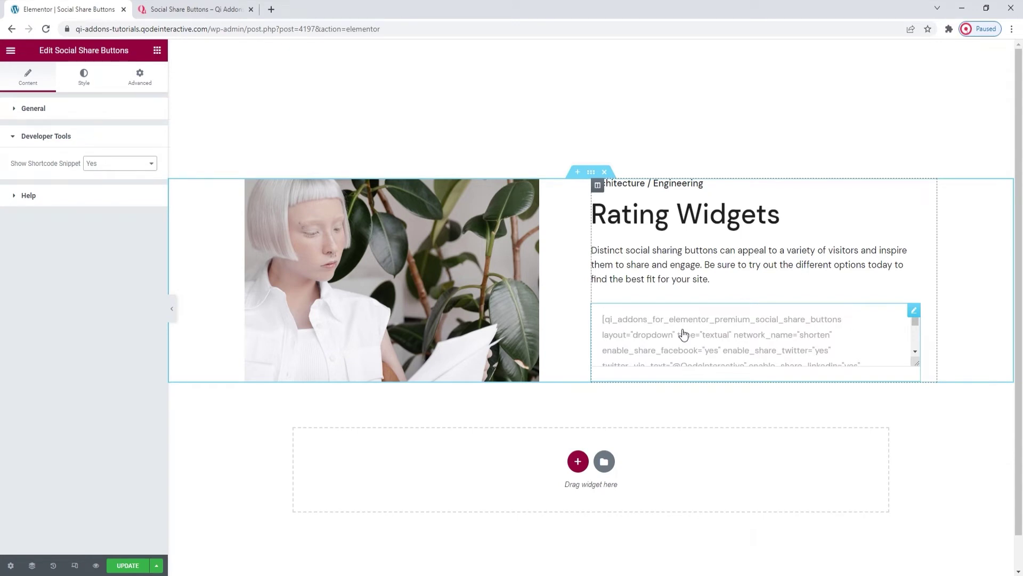
left_click(132, 163)
left_click(123, 178)
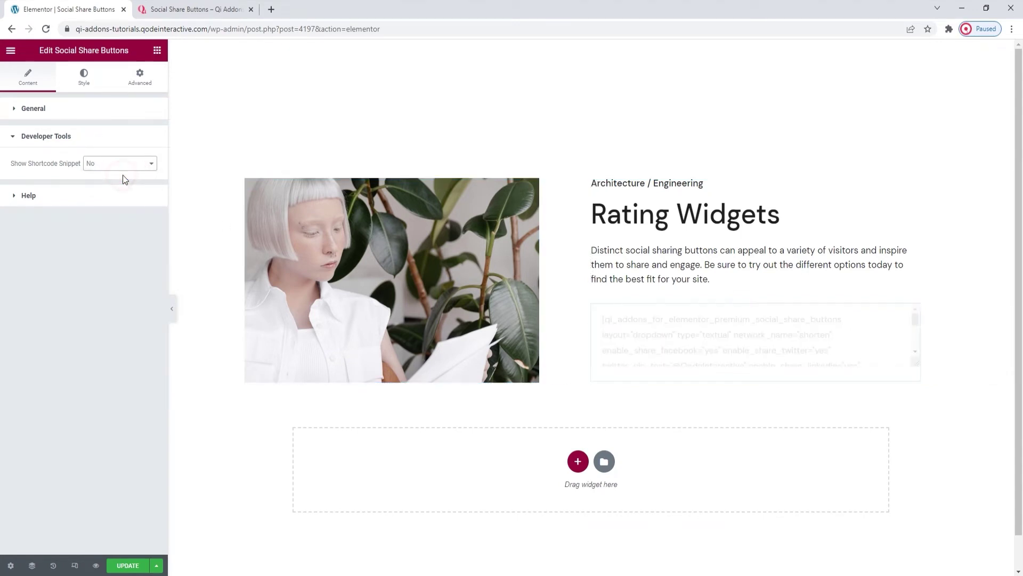
left_click(99, 197)
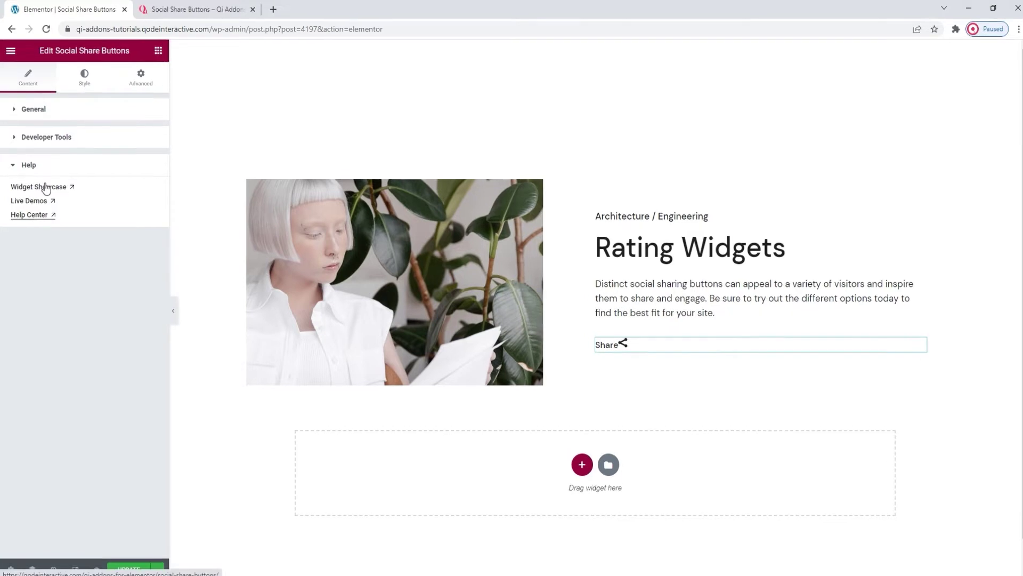
left_click(83, 75)
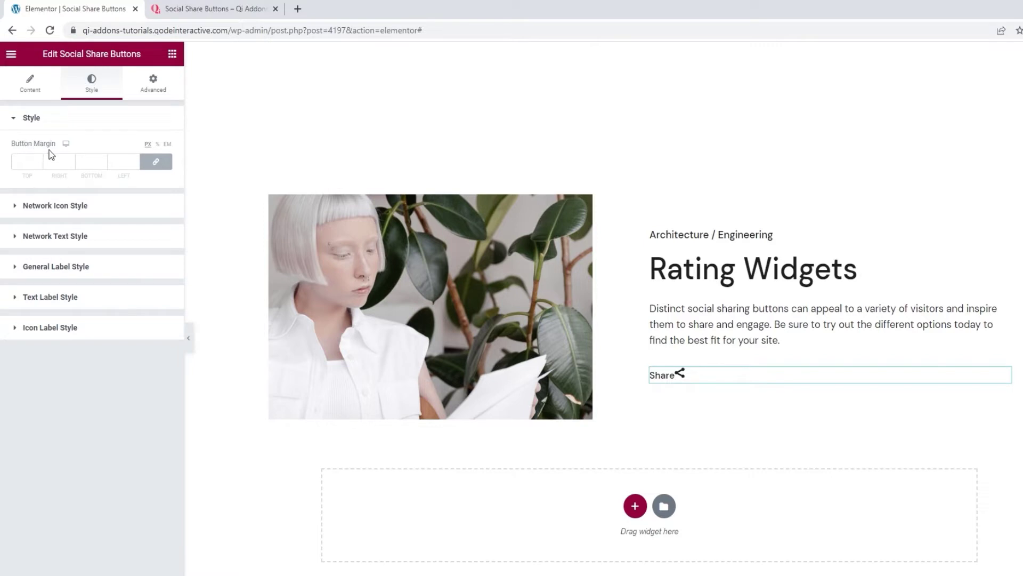
Clear the Button Margin values to 0 and unlink the four sides.
mouse_move(665, 381)
left_click(37, 161)
scroll(38, 161, "up", 17)
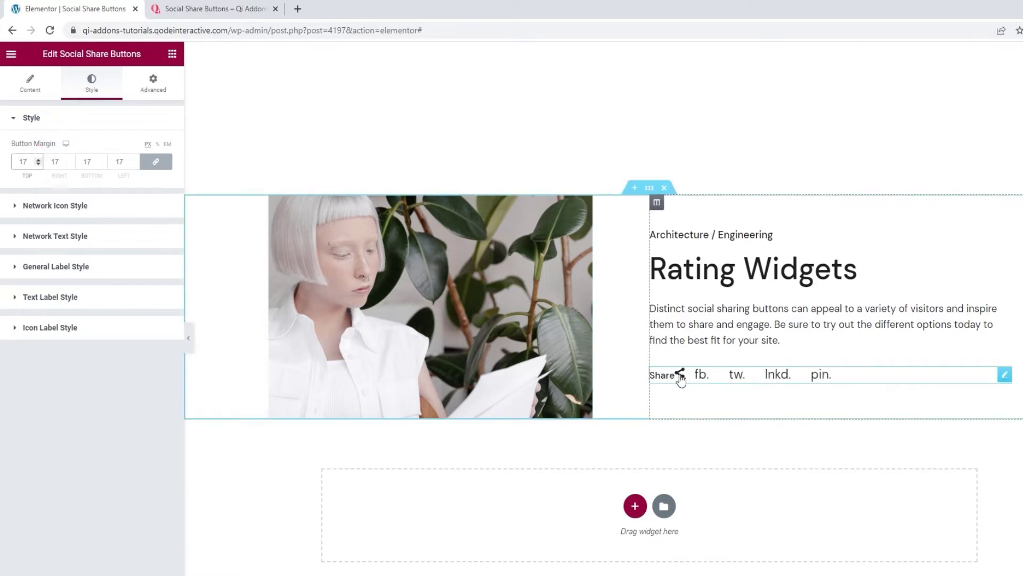
mouse_move(680, 377)
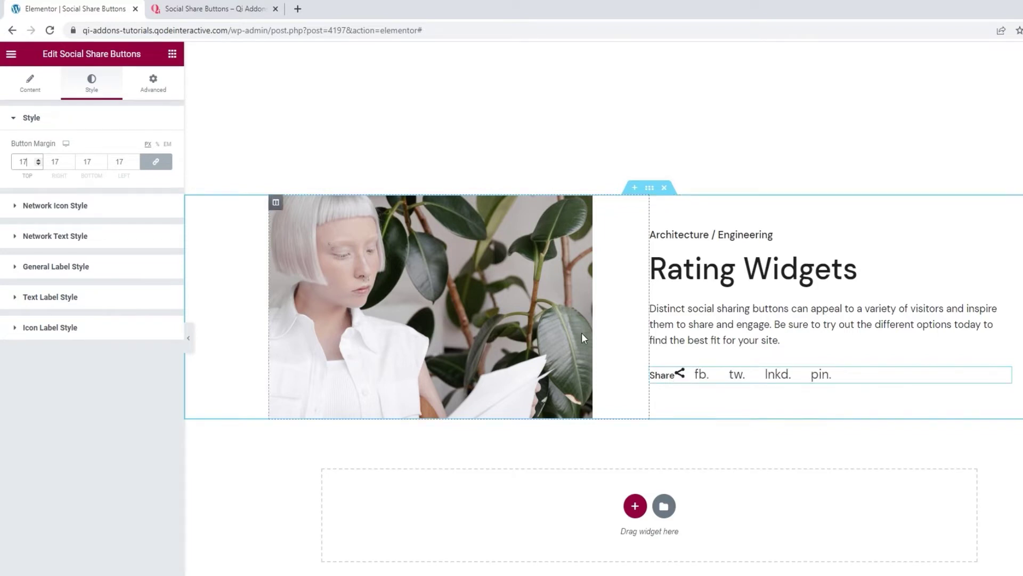
double_click(22, 162)
key("BackSpace")
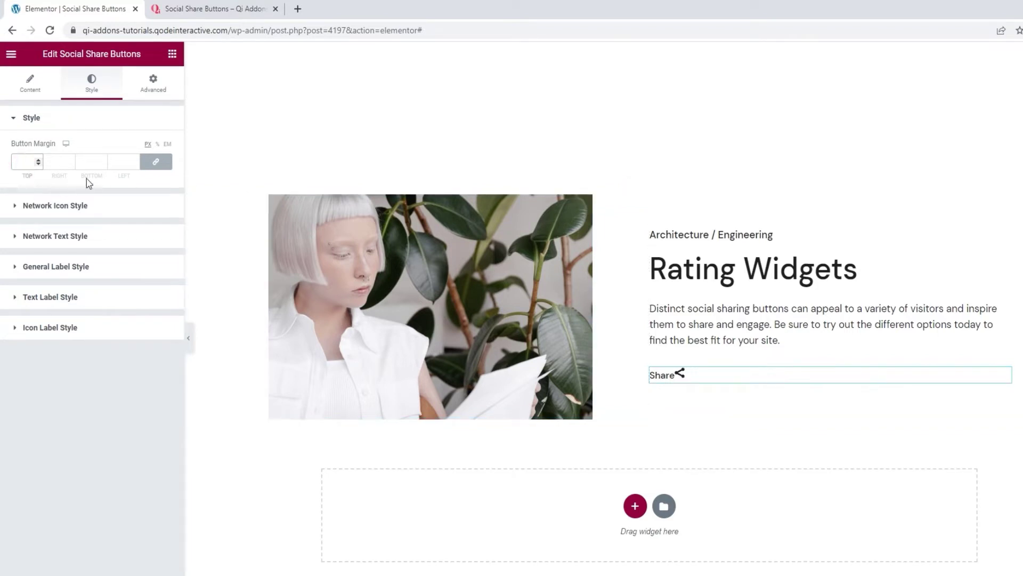
left_click(154, 163)
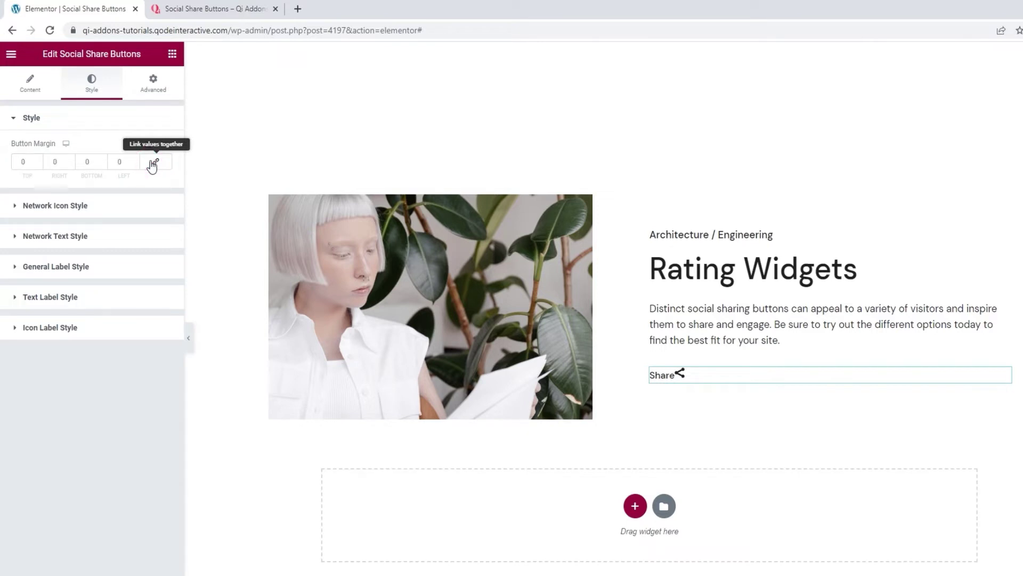
Raise the right button margin to 9 and the bottom margin to 6, leaving top and left at 0.
left_click(72, 160)
left_click(71, 160)
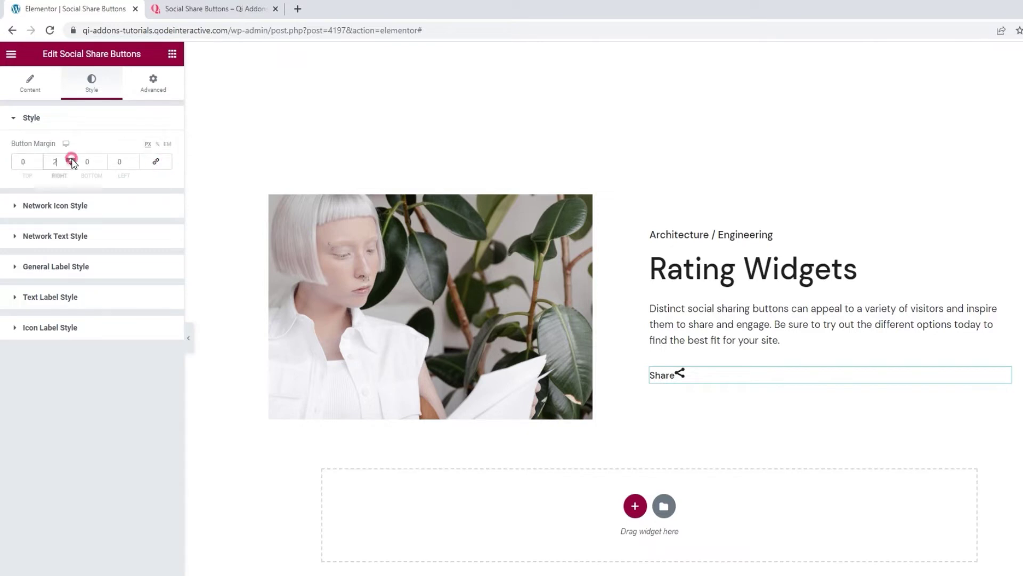
left_click(71, 159)
left_click(71, 159)
left_click(71, 159)
left_click(72, 160)
left_click(72, 159)
left_click(71, 160)
left_click(71, 160)
left_click(103, 160)
left_click(103, 160)
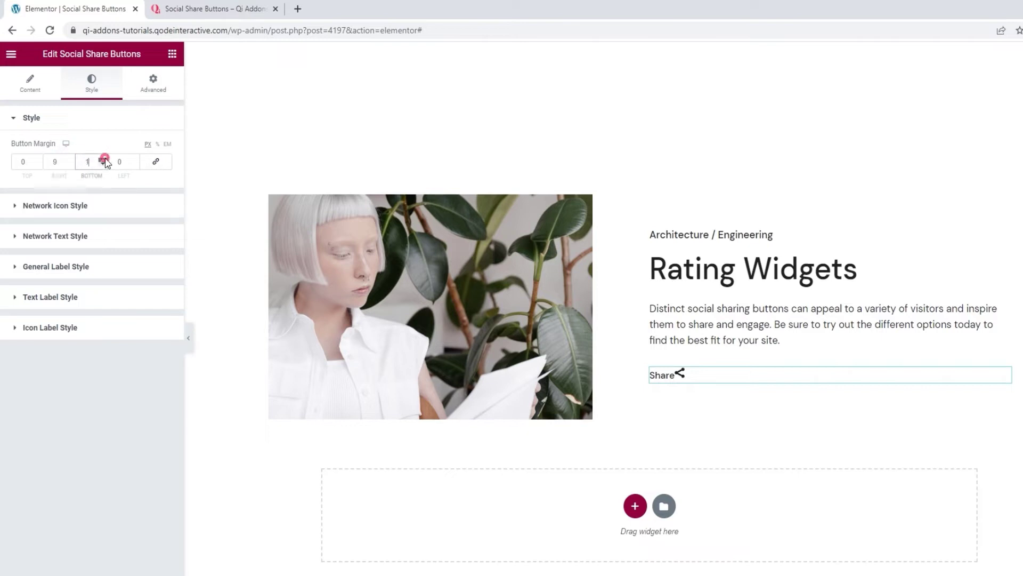
left_click(104, 160)
left_click(103, 160)
left_click(103, 160)
left_click(103, 160)
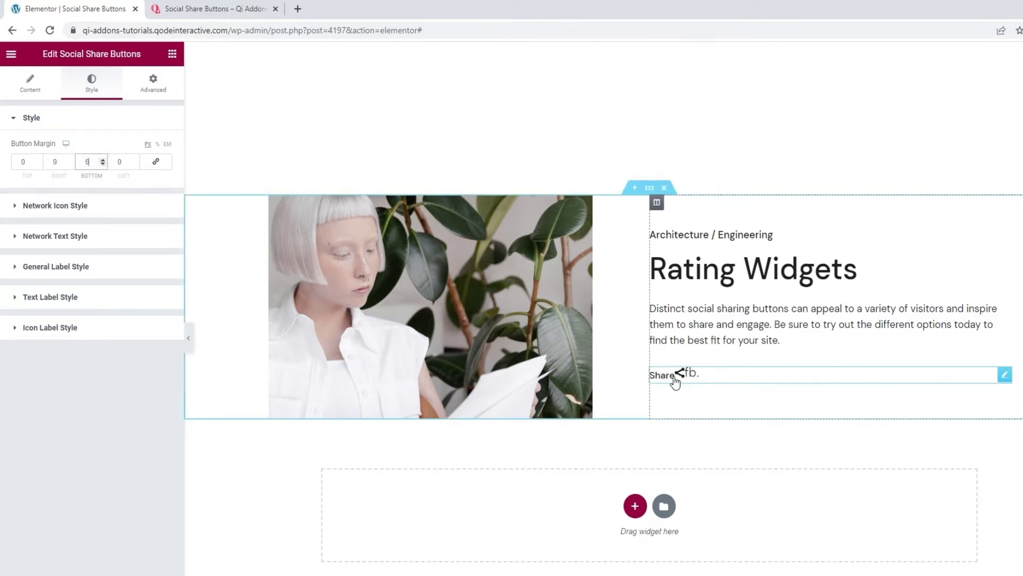
Expand the Network Icon Style and then Network Text Style sections.
mouse_move(676, 379)
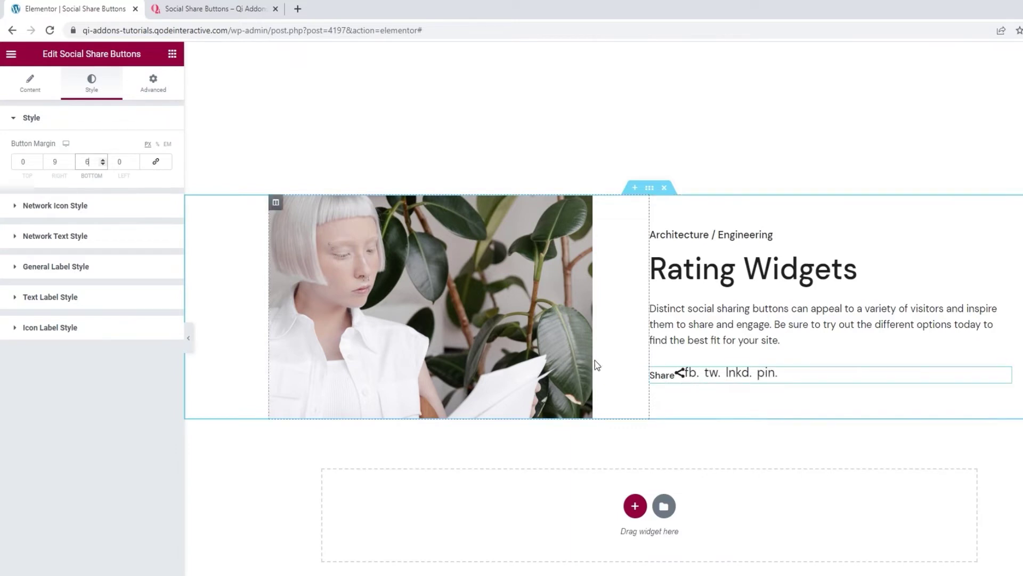
left_click(139, 211)
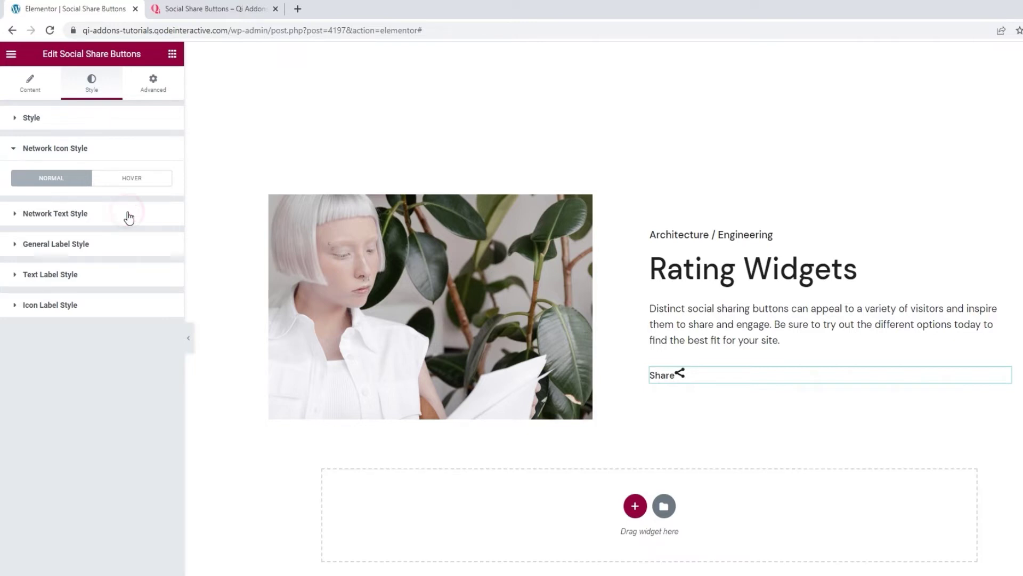
left_click(128, 214)
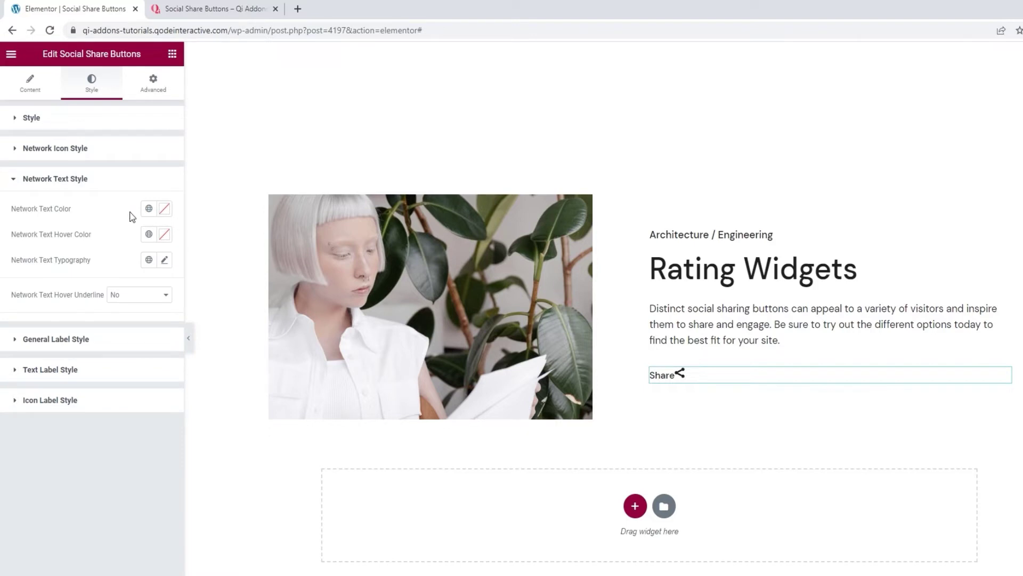
Set the Network Text Color to near-black #1a1a1a.
left_click(160, 210)
left_click_drag(102, 293, 120, 274)
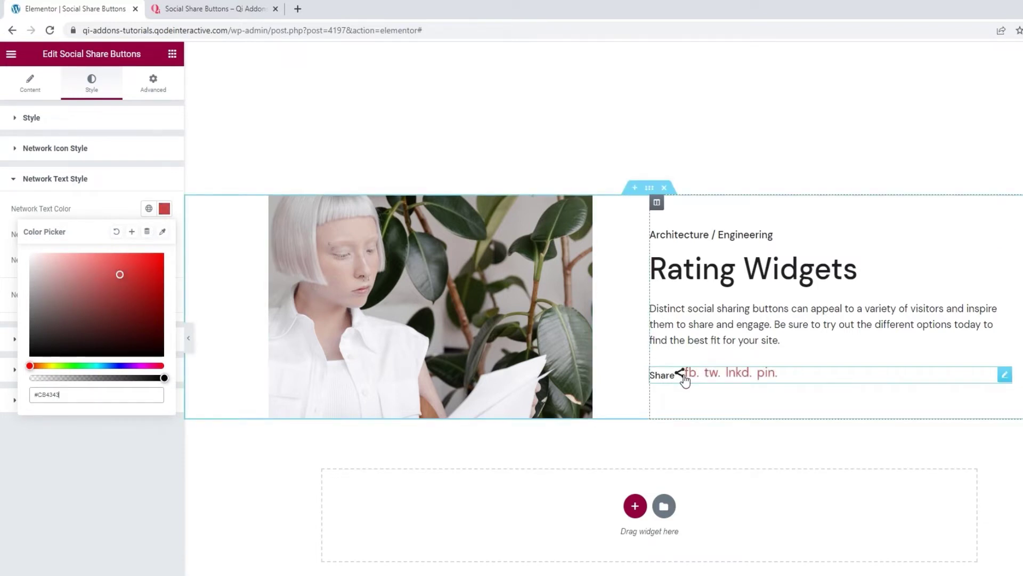
left_click(116, 231)
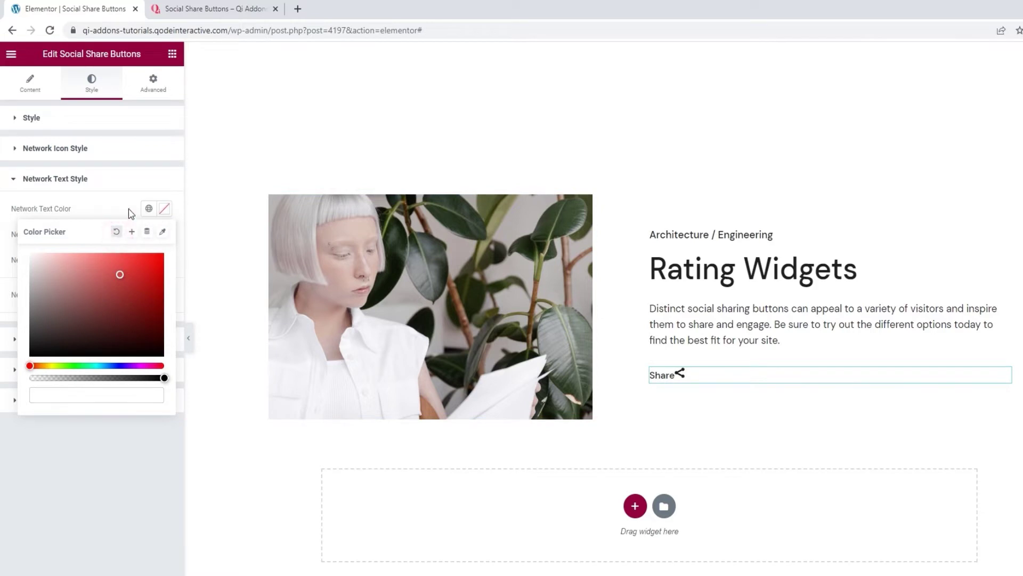
left_click(129, 211)
left_click(164, 209)
left_click(103, 392)
type("#1a1a1a")
left_click(123, 209)
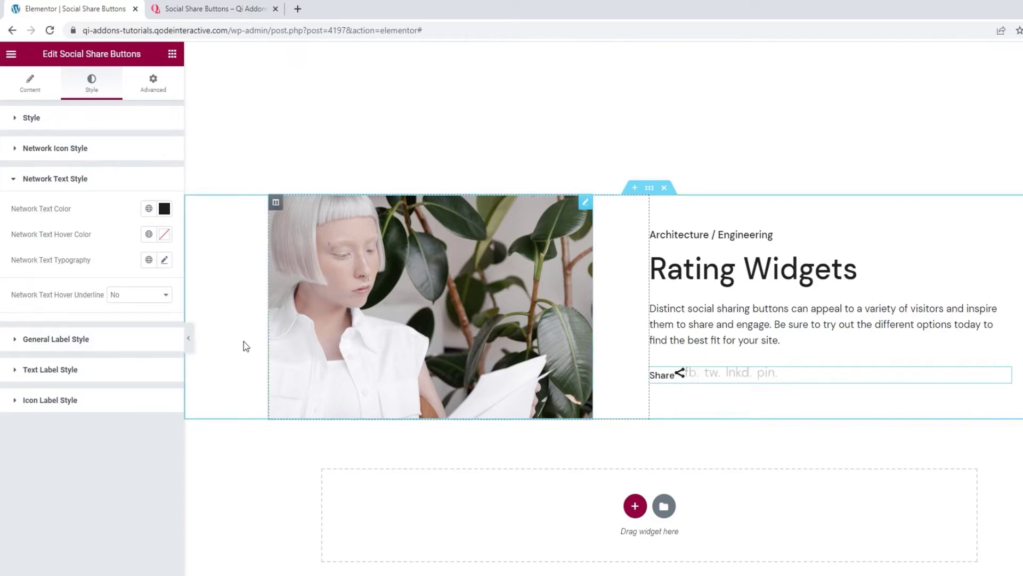
Set the Network Text Hover Color to translucent grey #1e1e1e99.
left_click(164, 239)
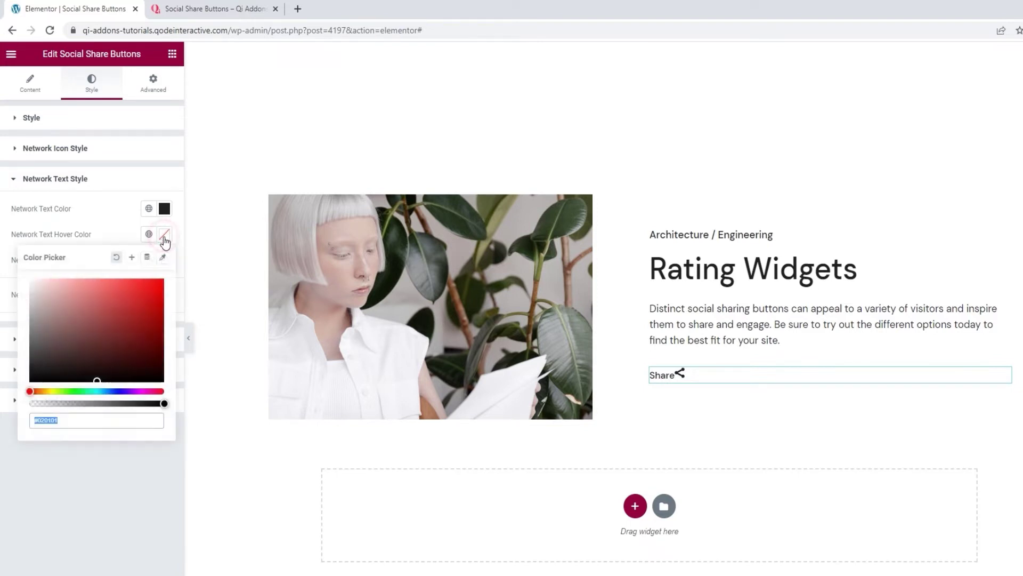
left_click(128, 302)
mouse_move(682, 373)
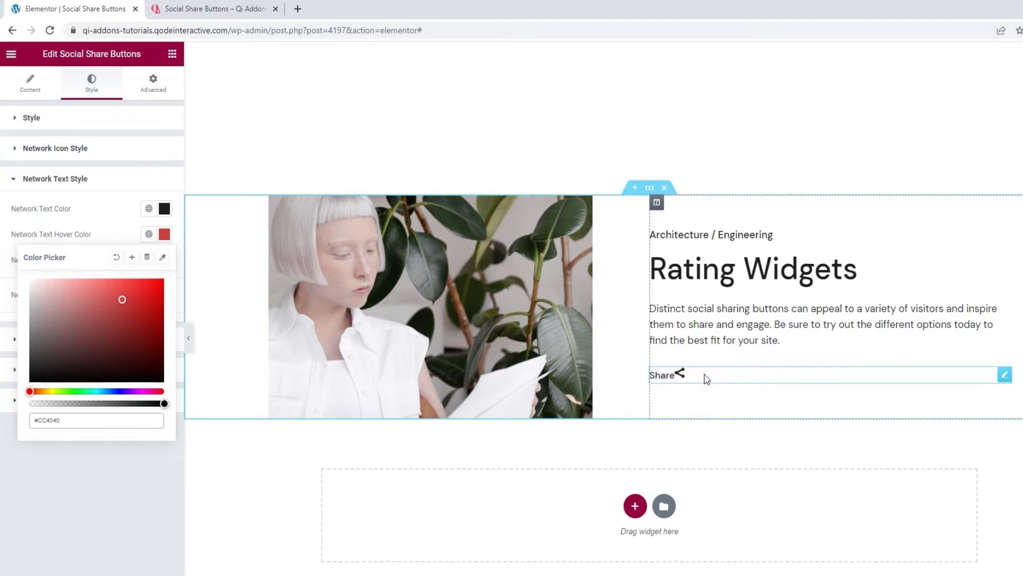
double_click(96, 421)
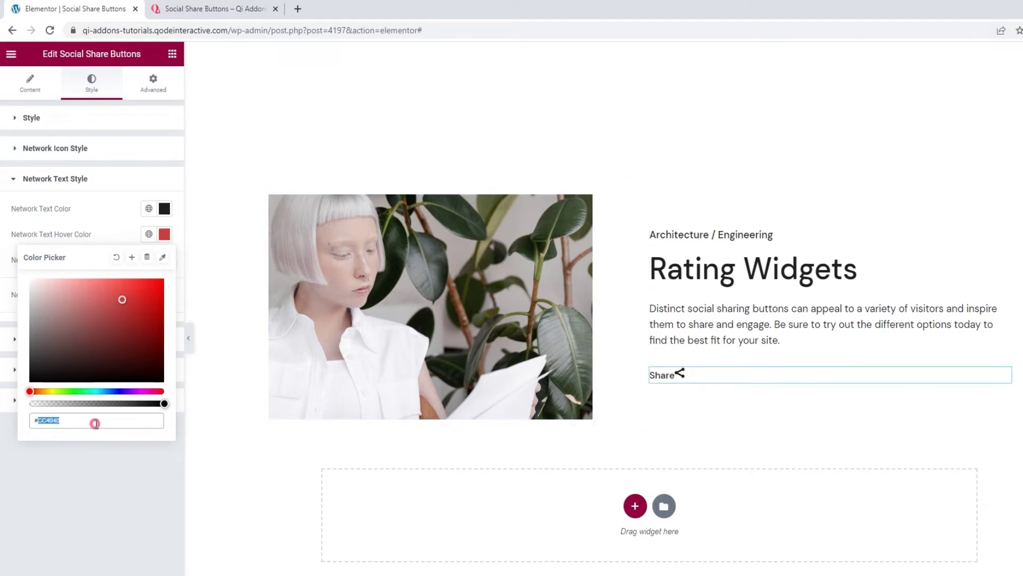
type("1e1e1e99")
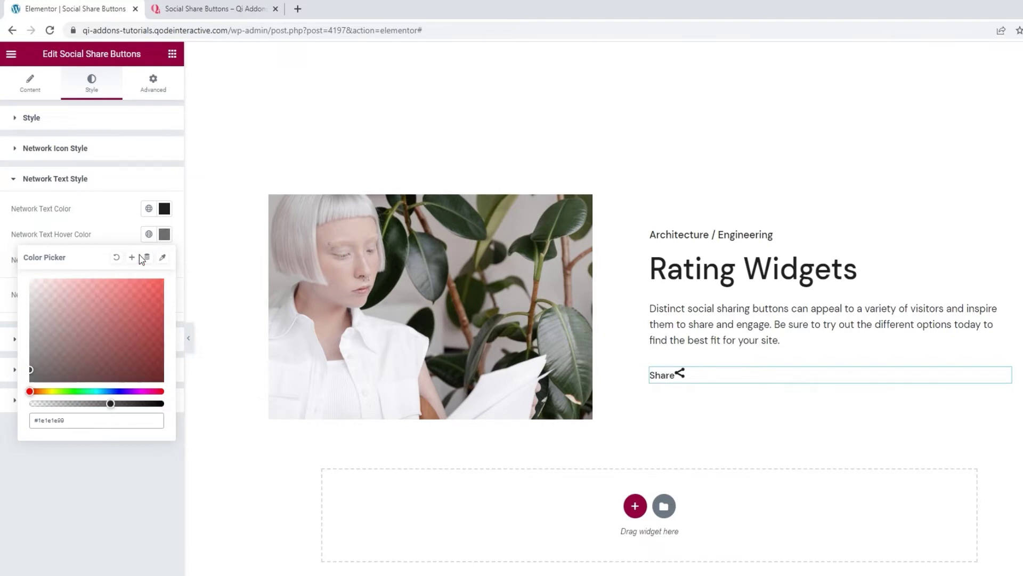
left_click(130, 214)
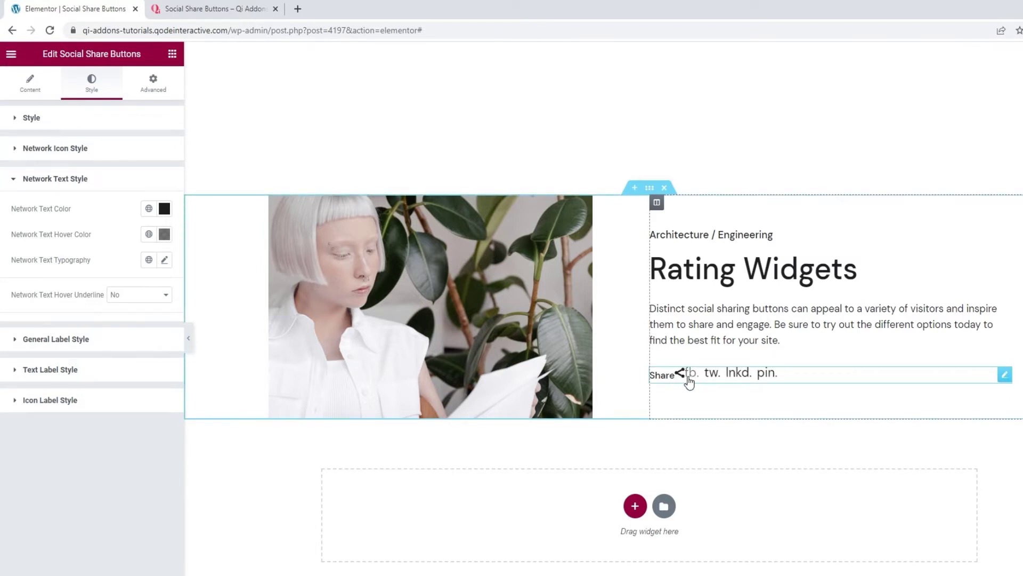
Keep the Default font family for the network links and set their size to 17.
left_click(165, 261)
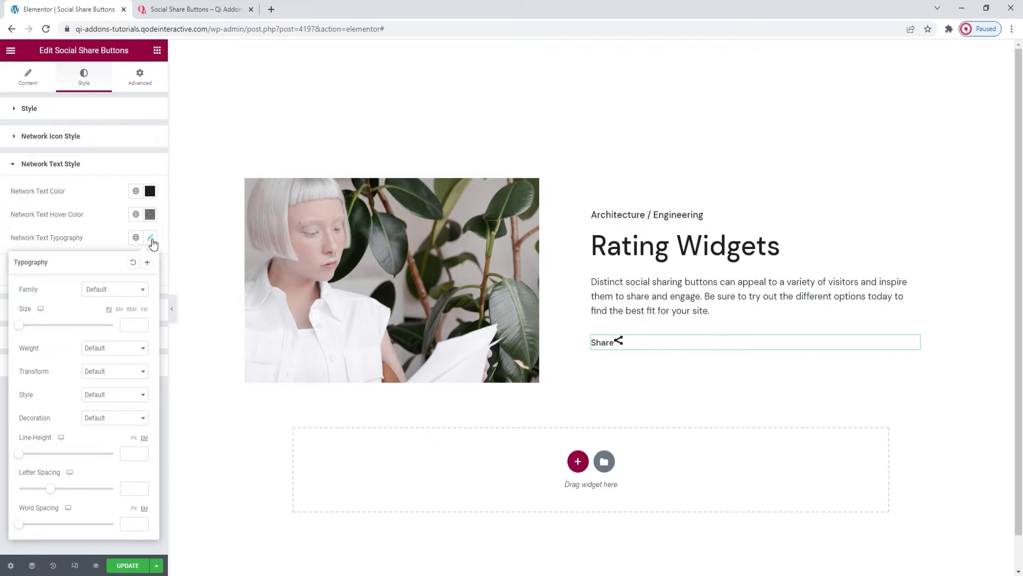
left_click(121, 290)
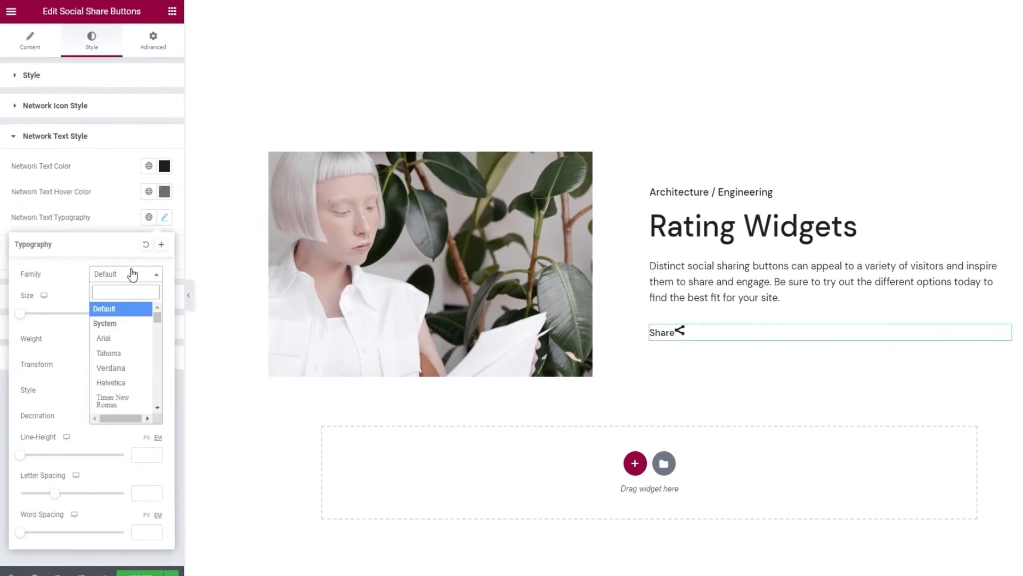
scroll(126, 321, "down", 2)
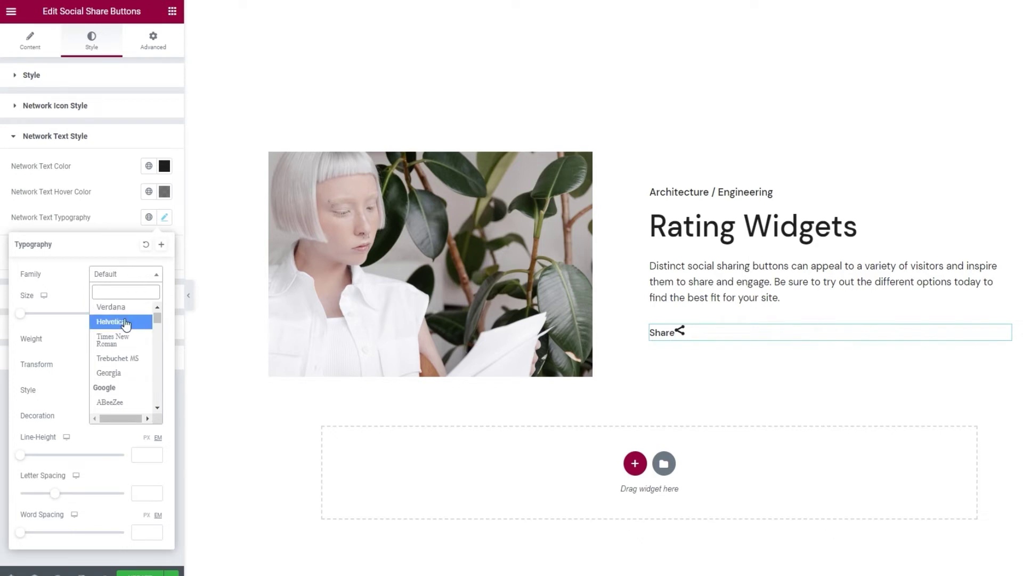
scroll(126, 322, "up", 2)
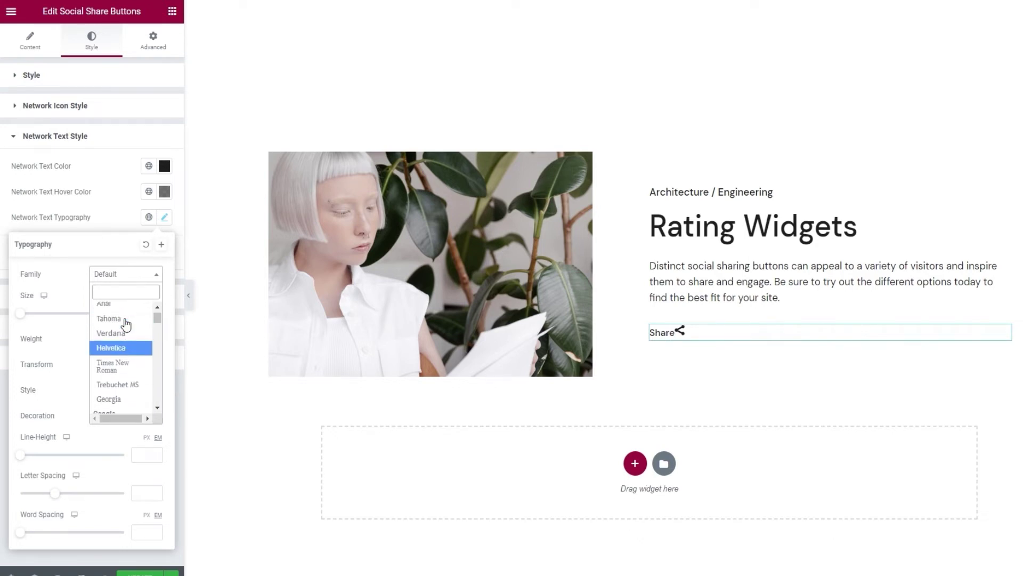
left_click(124, 273)
left_click(142, 313)
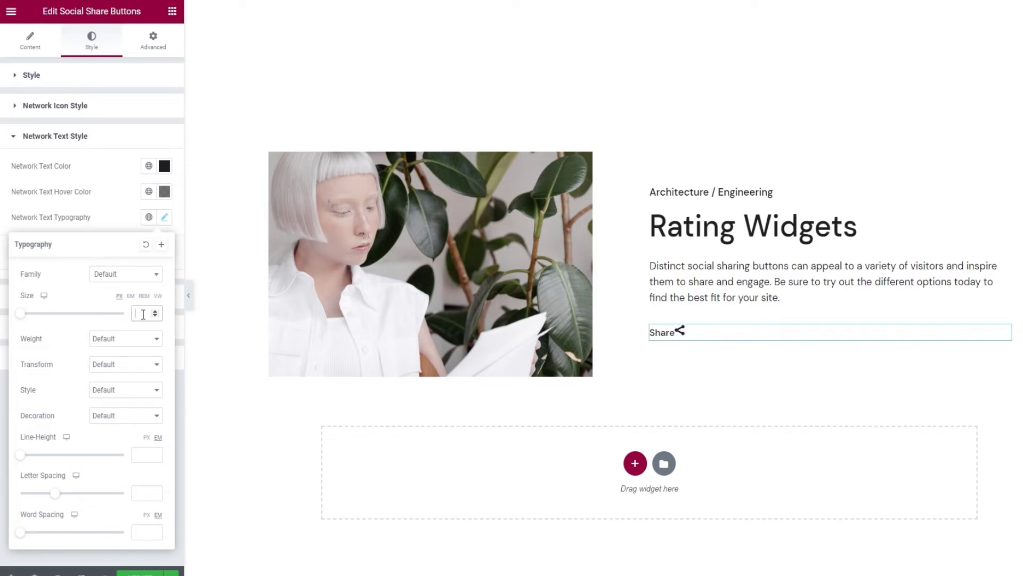
type("17")
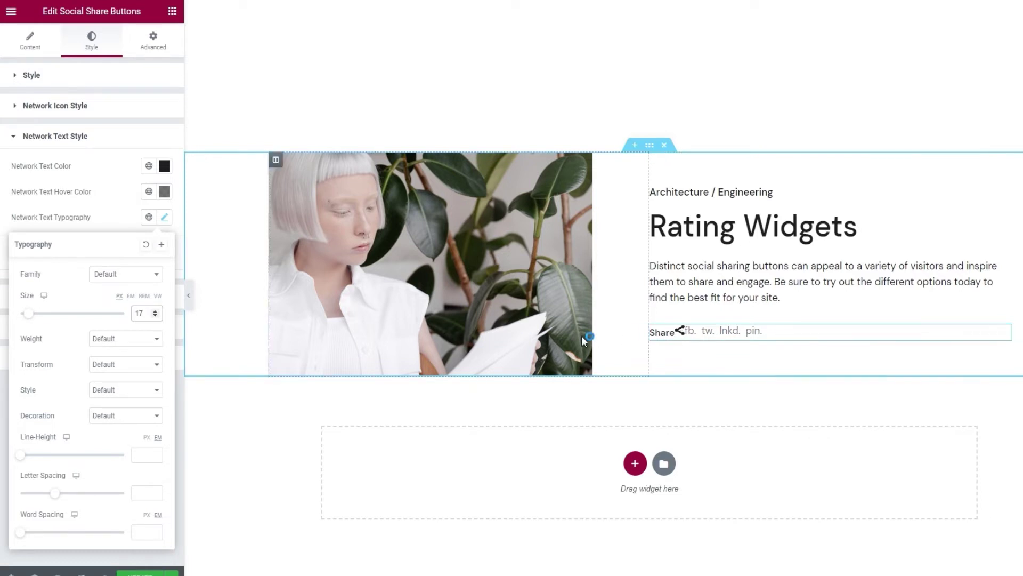
Set the link weight to 500 and transform to Capitalize, keeping style and decoration Default.
left_click(147, 346)
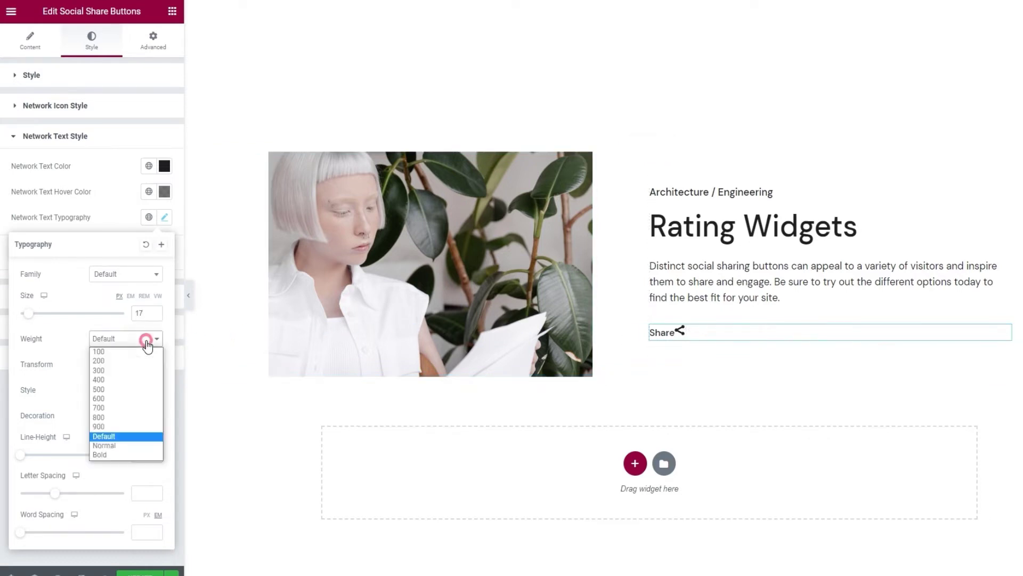
left_click(127, 390)
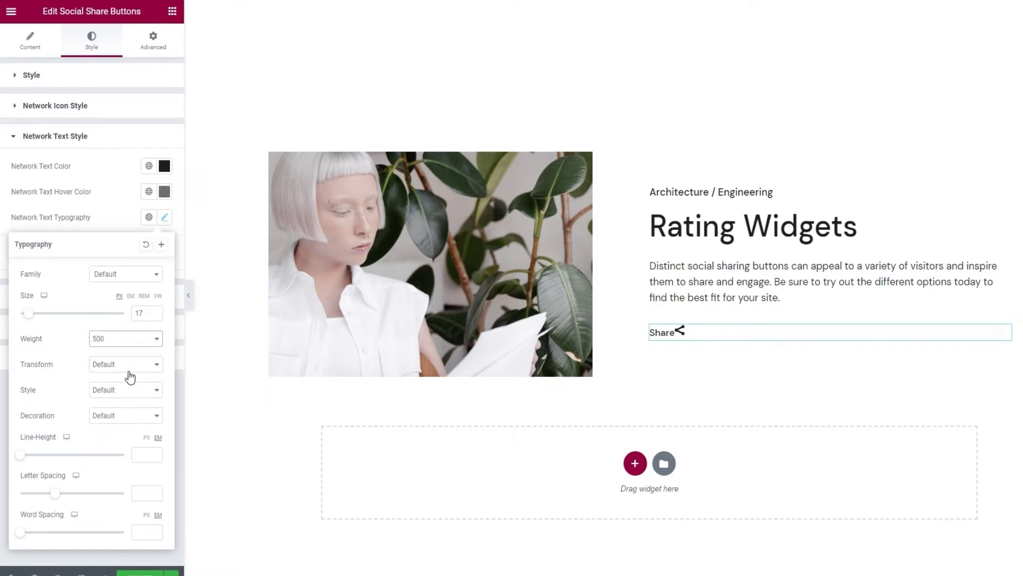
left_click(131, 372)
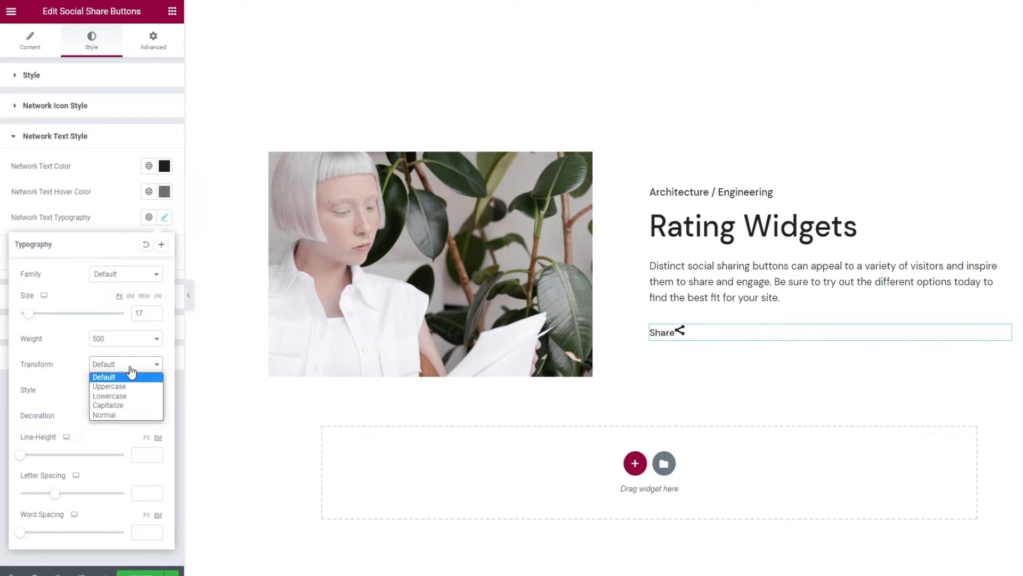
left_click(130, 405)
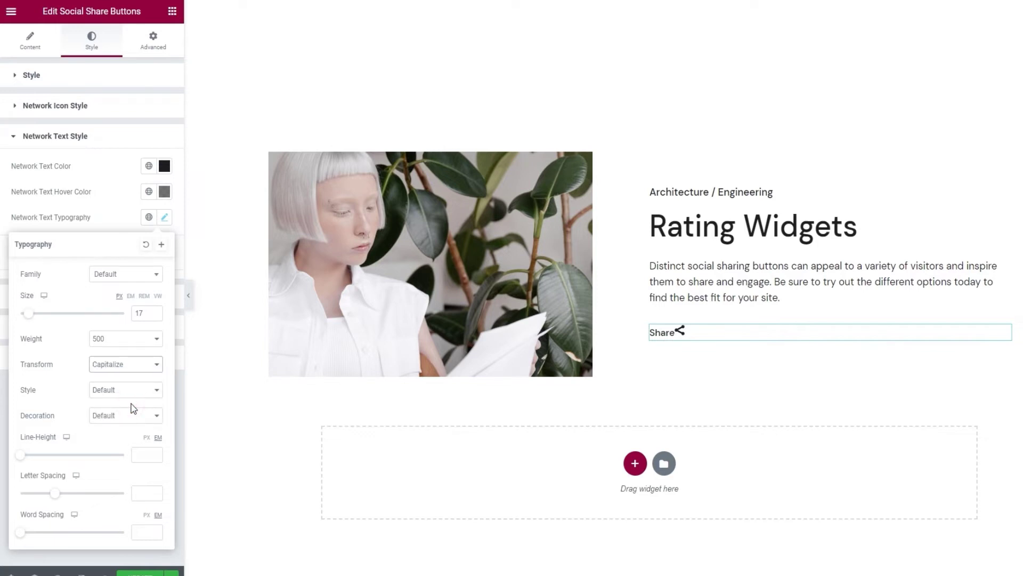
mouse_move(684, 334)
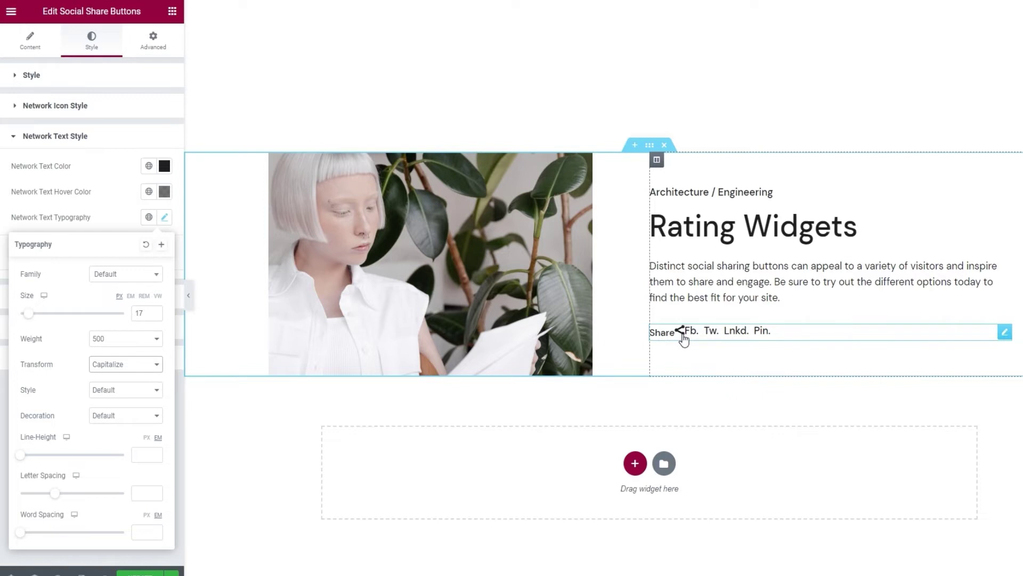
left_click(140, 394)
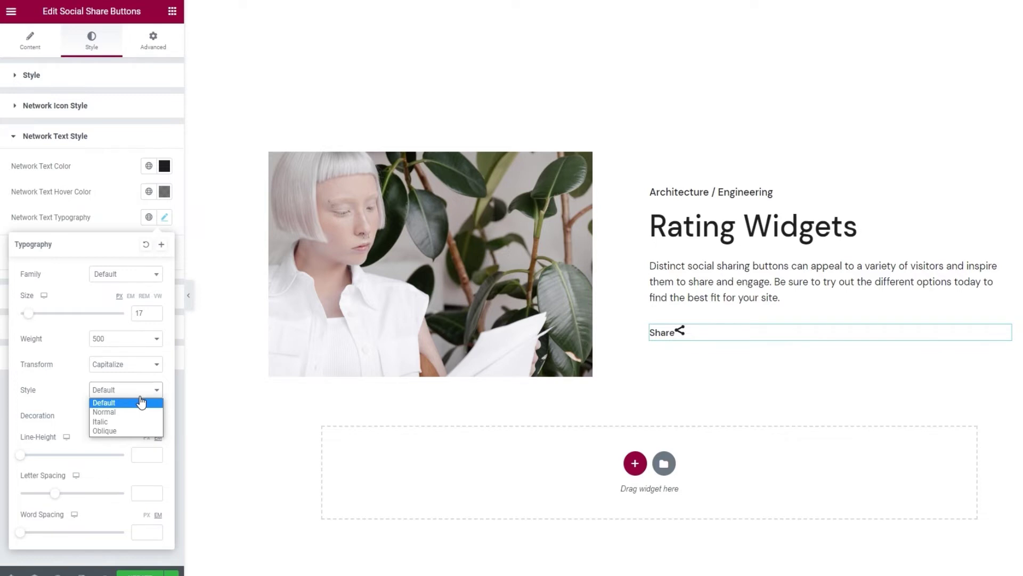
left_click(140, 402)
left_click(131, 416)
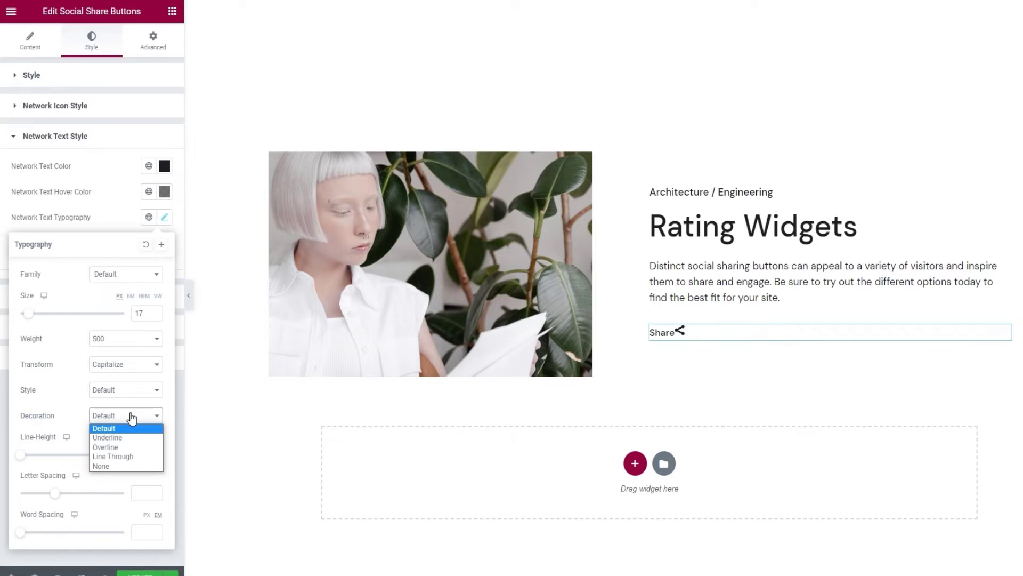
left_click(131, 415)
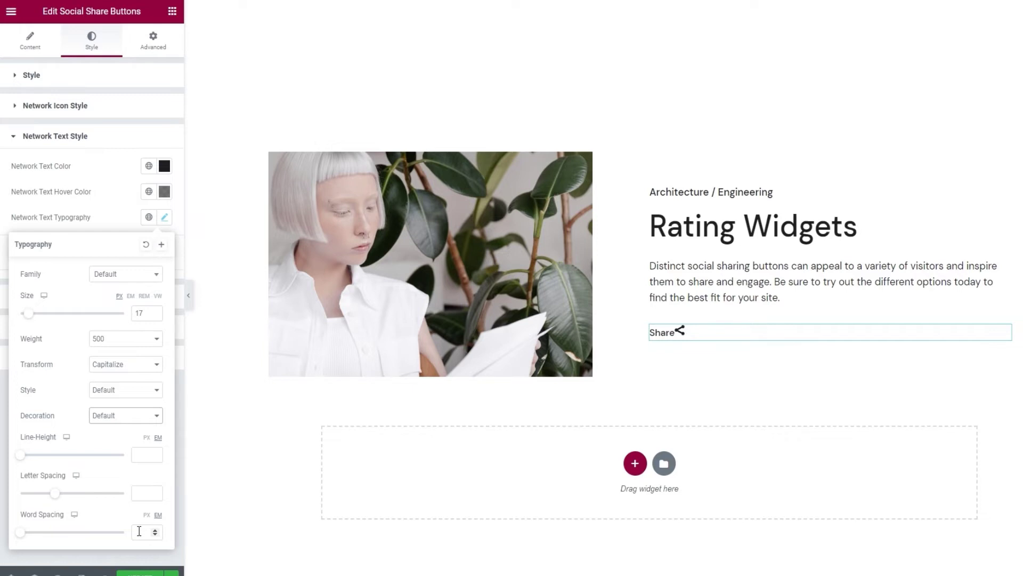
left_click(122, 226)
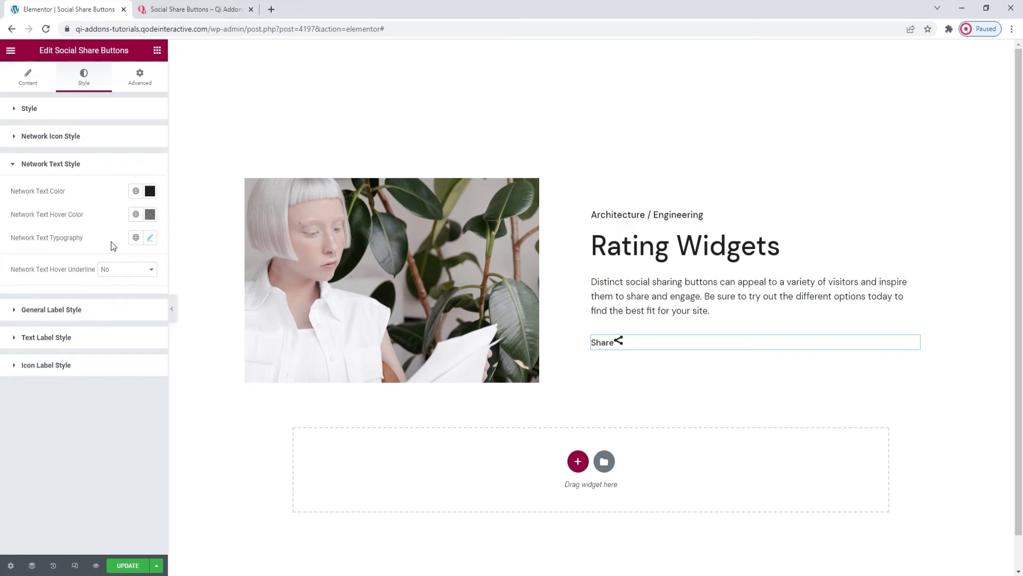
Turn the hover underline on and try a red colour and width 10, then clear both.
left_click(127, 270)
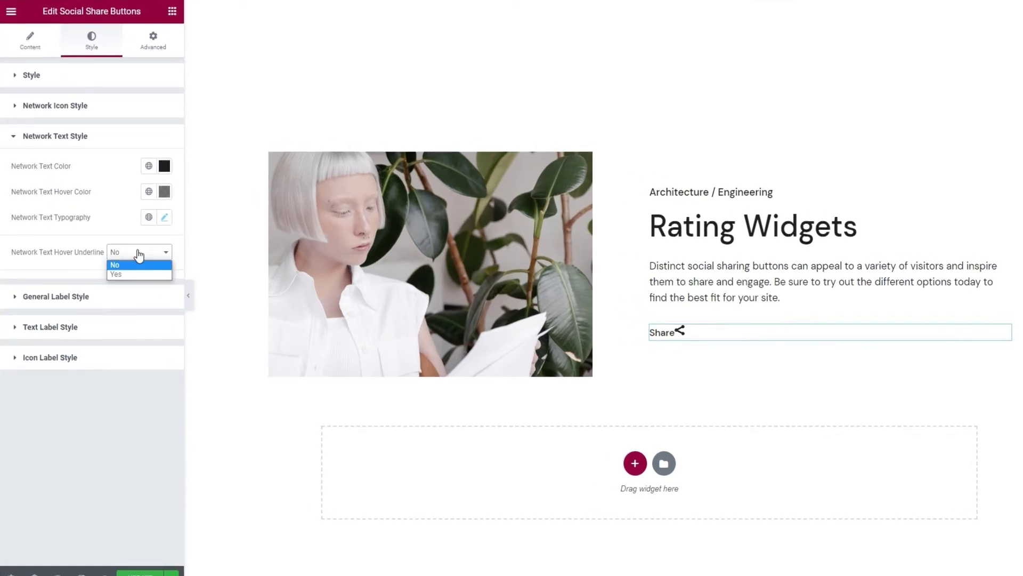
left_click(133, 274)
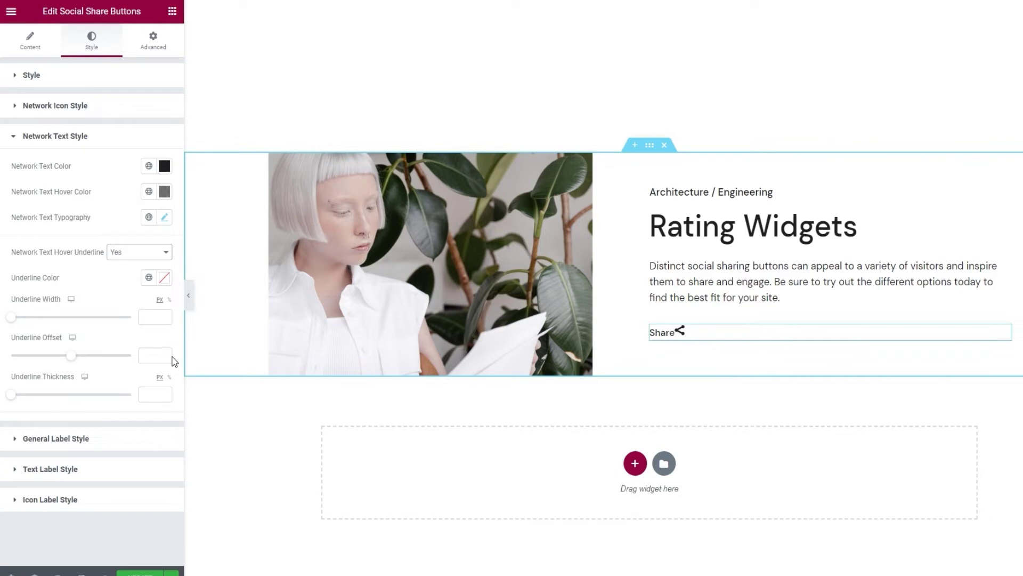
left_click(164, 278)
left_click(132, 336)
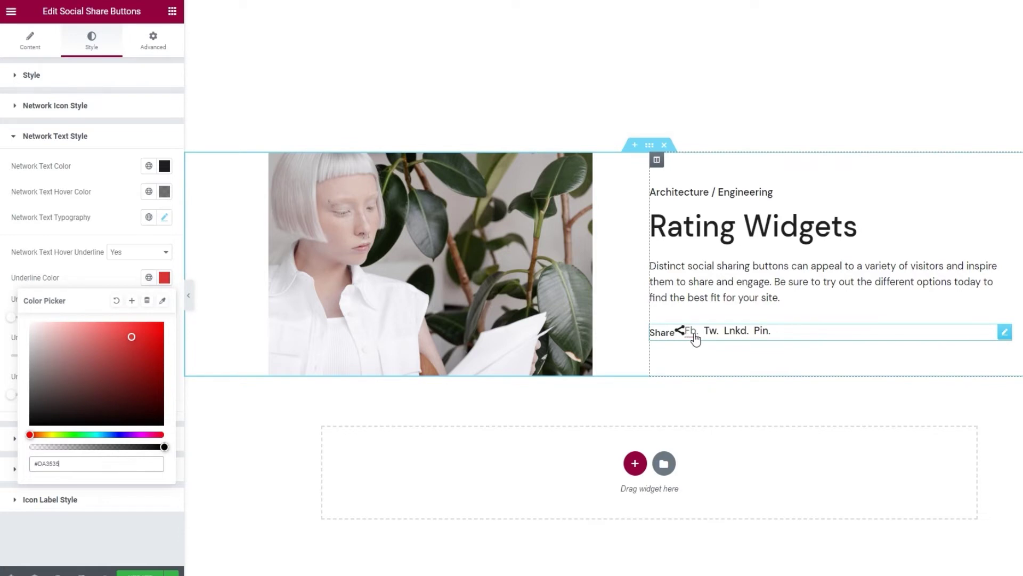
left_click(116, 300)
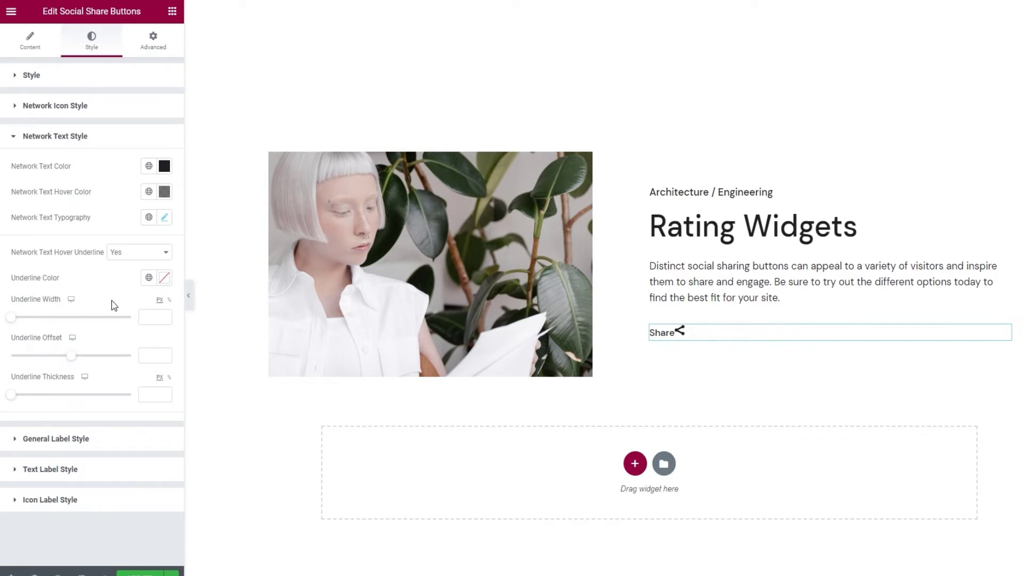
left_click_drag(12, 318, 19, 320)
mouse_move(696, 336)
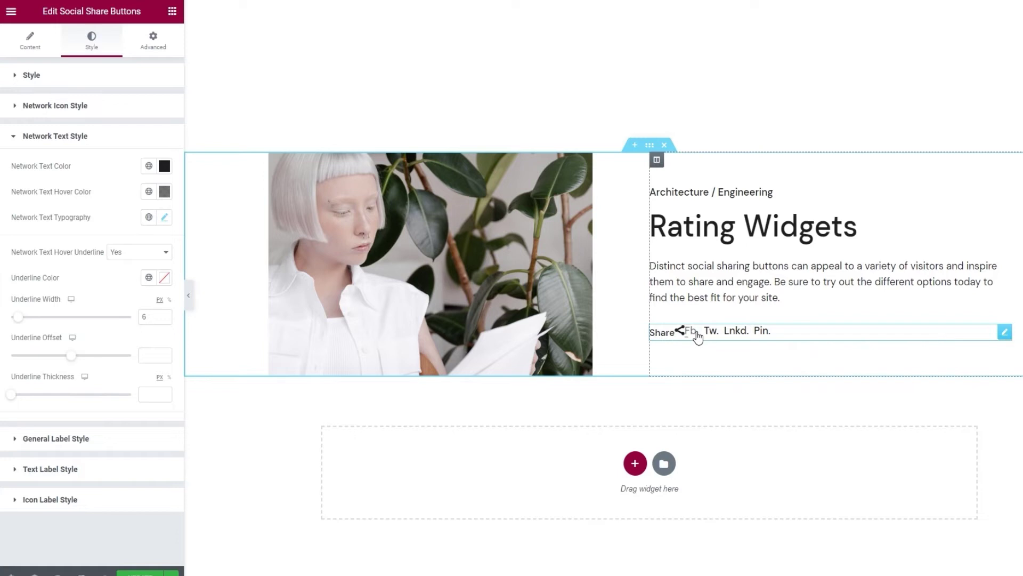
double_click(156, 318)
key("BackSpace")
Try an underline offset of 4 and thicker underline, then set Hover Underline back to No.
left_click(74, 360)
left_click_drag(74, 360, 81, 358)
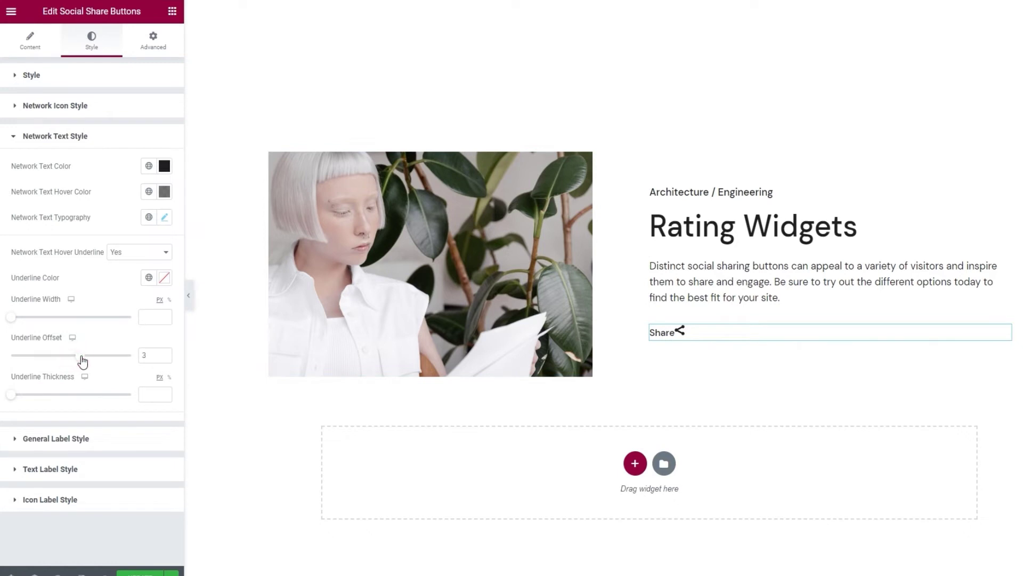
mouse_move(680, 340)
left_click_drag(11, 395, 21, 403)
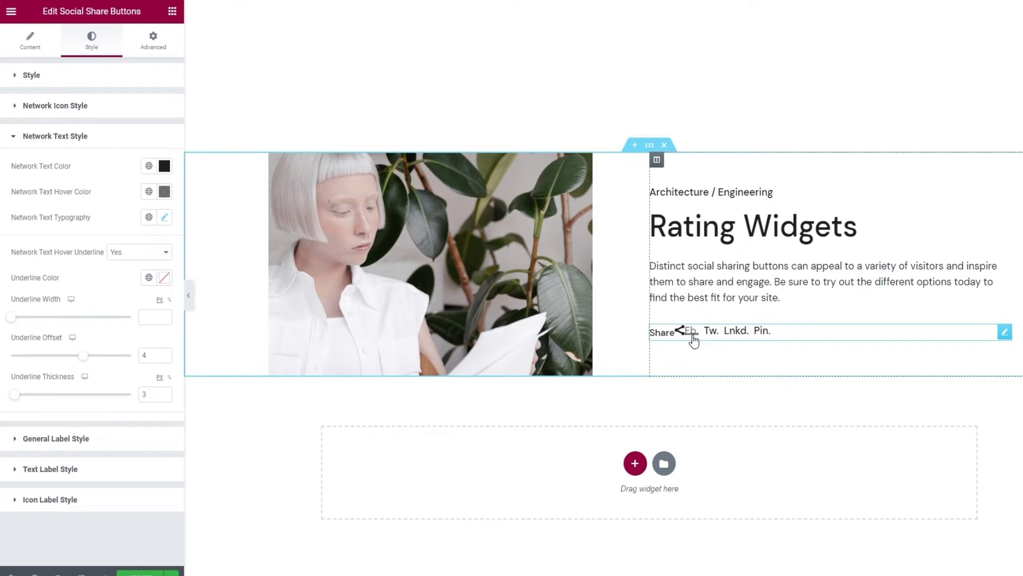
left_click(121, 251)
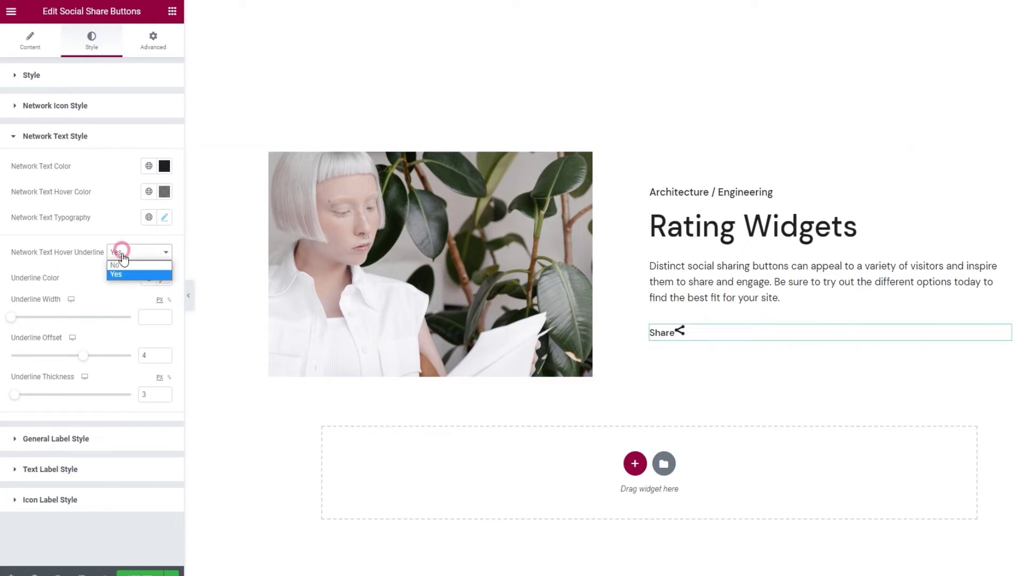
left_click(120, 267)
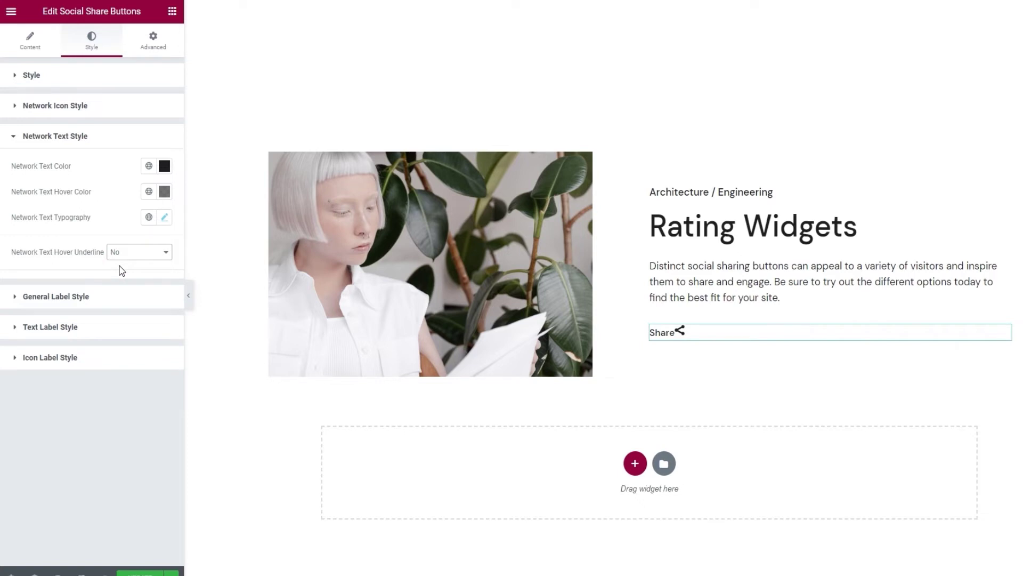
In General Label Style, try a Label Padding of 6 to 10, then clear it.
left_click(104, 297)
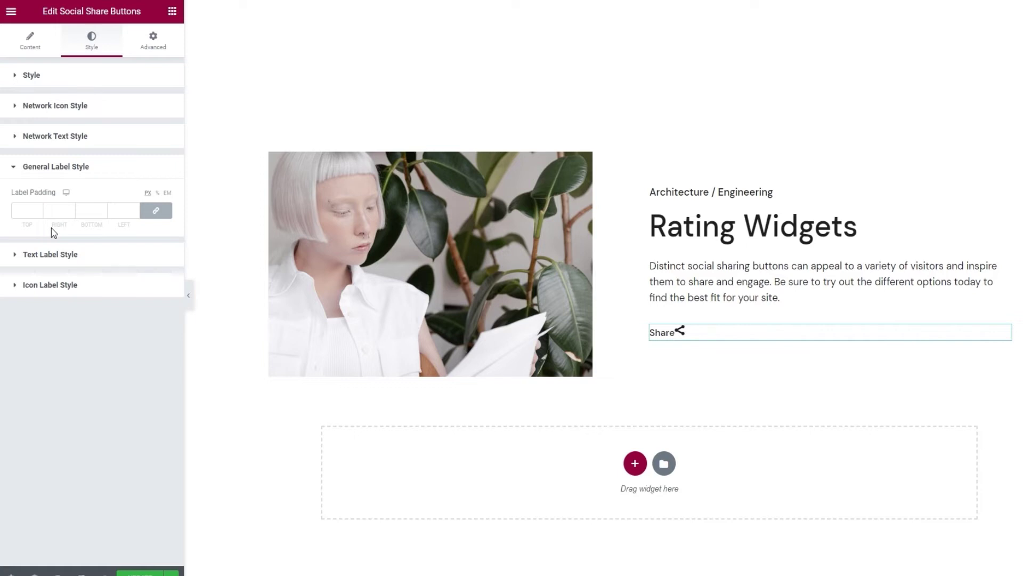
left_click(37, 212)
type("6")
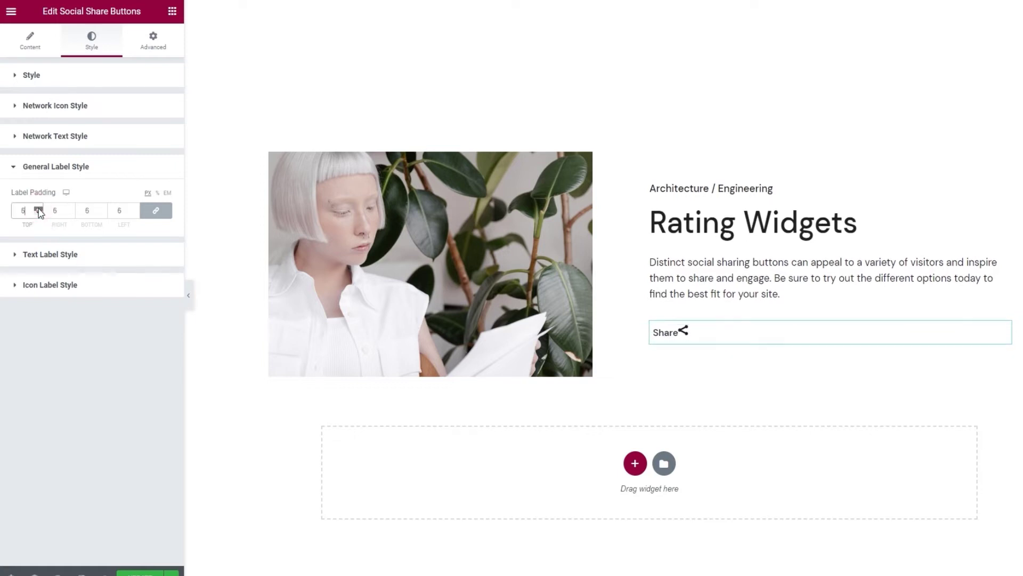
left_click(38, 209)
left_click(39, 209)
left_click(38, 209)
left_click(38, 209)
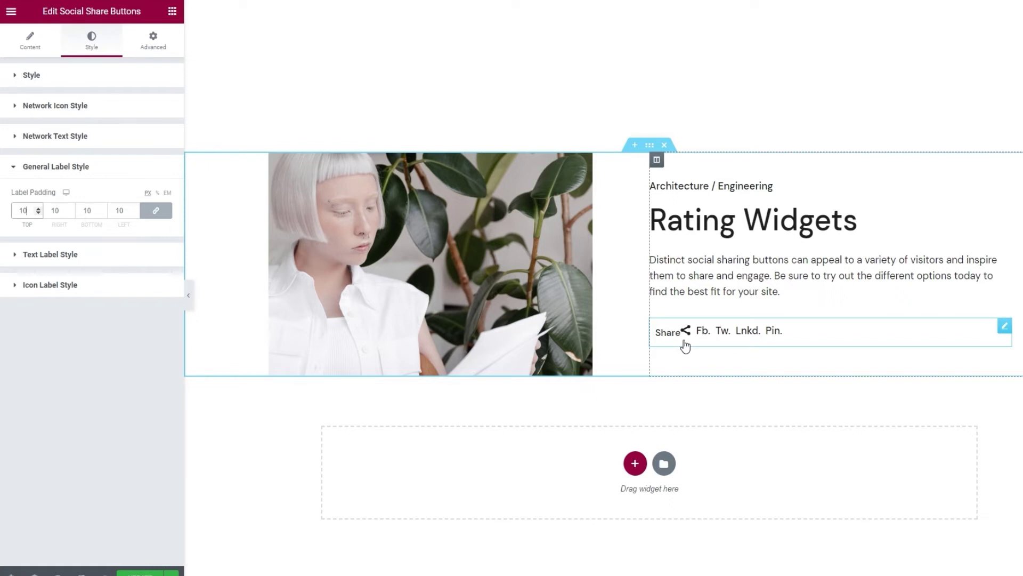
double_click(23, 211)
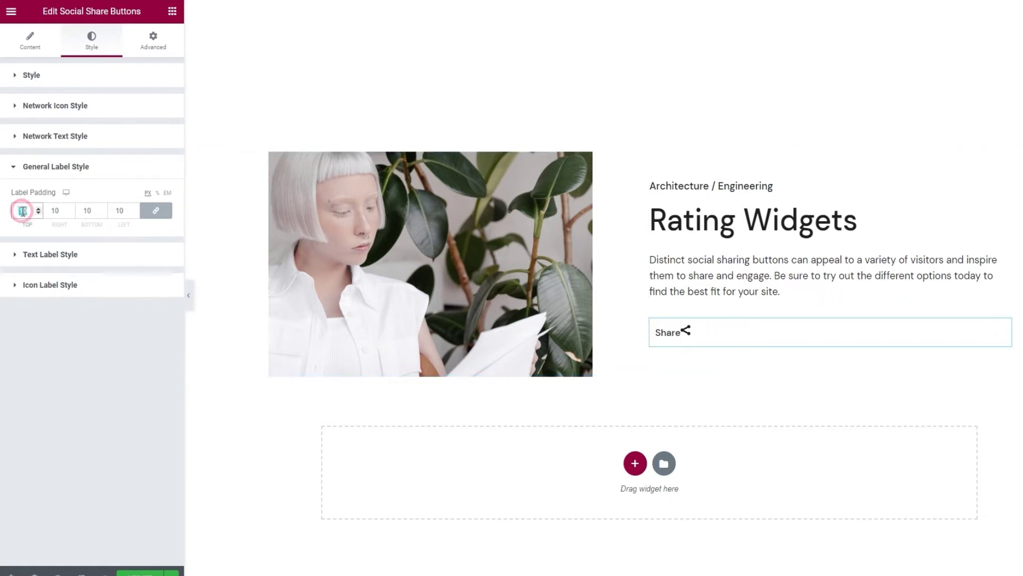
key("BackSpace")
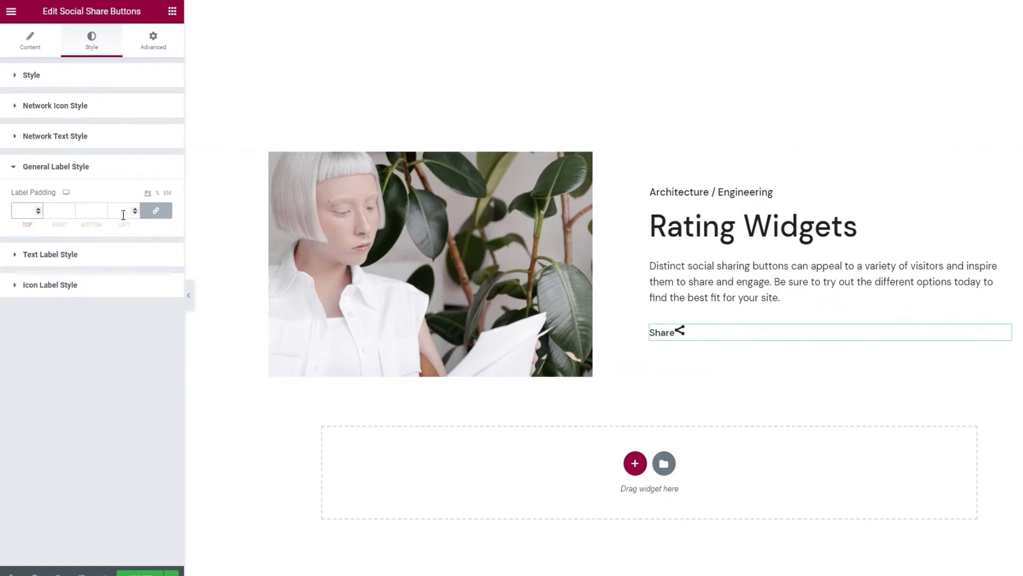
Unlink the label padding sides and set the right padding to 4.
left_click(154, 211)
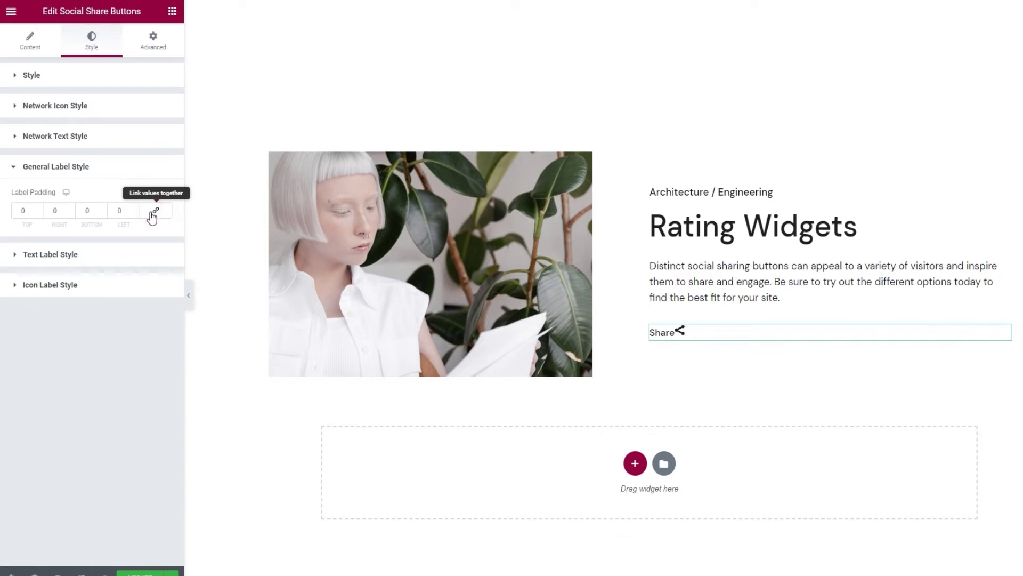
left_click(70, 210)
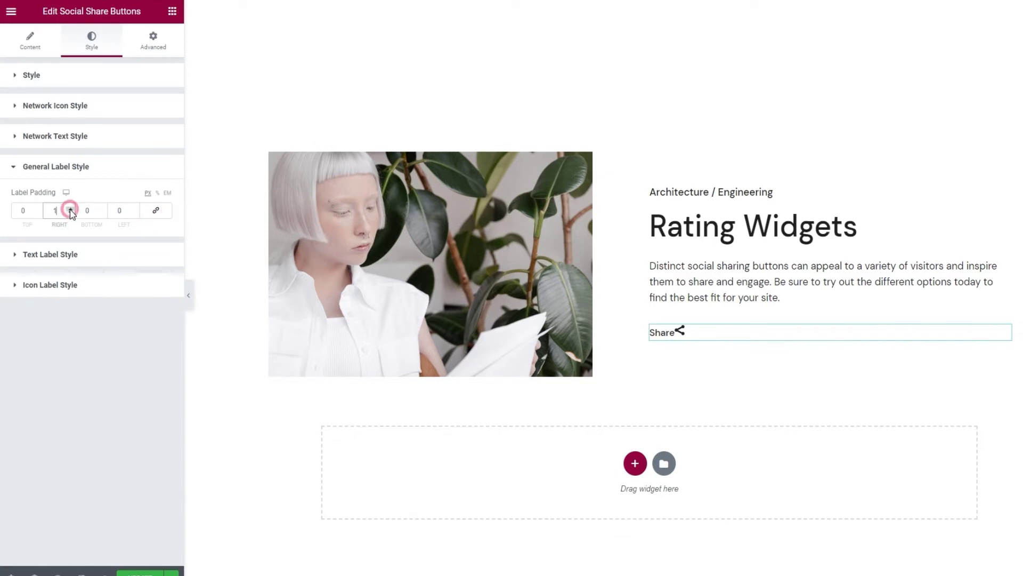
left_click(70, 210)
left_click(70, 210)
left_click(71, 210)
left_click(77, 254)
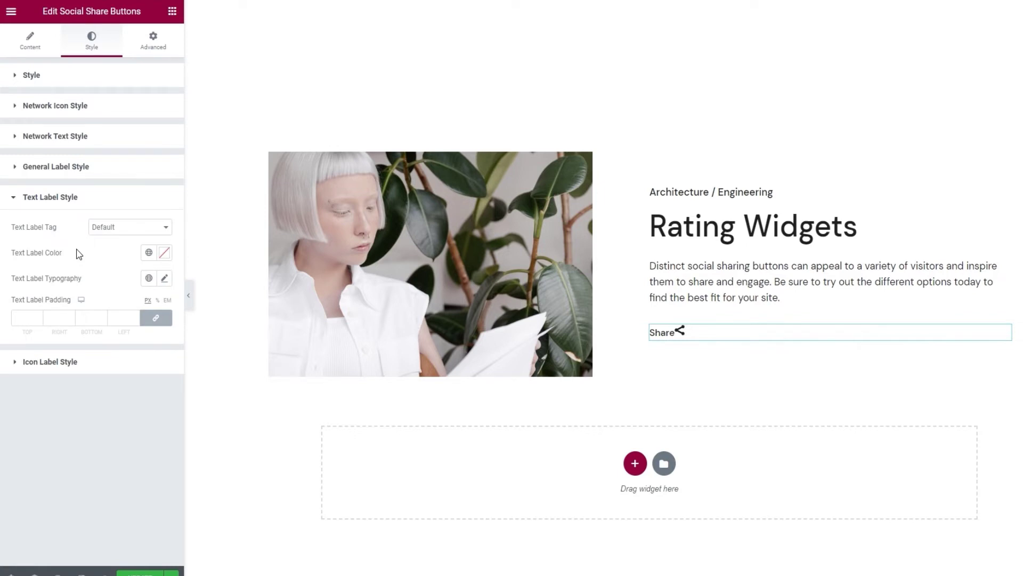
Keep the text label tag Default and leave the Share text colour cleared.
left_click(127, 229)
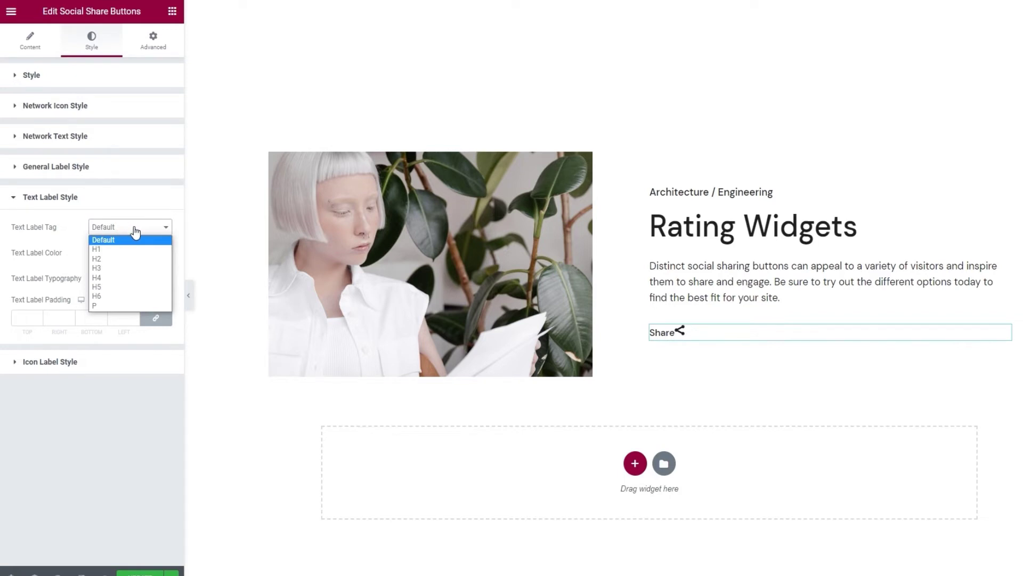
left_click(134, 228)
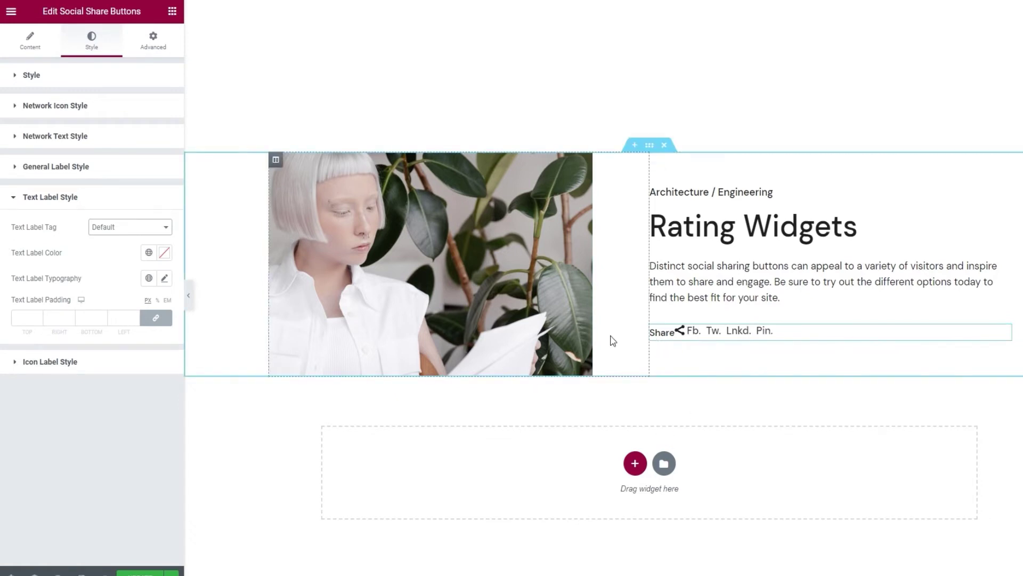
left_click(164, 252)
left_click(131, 304)
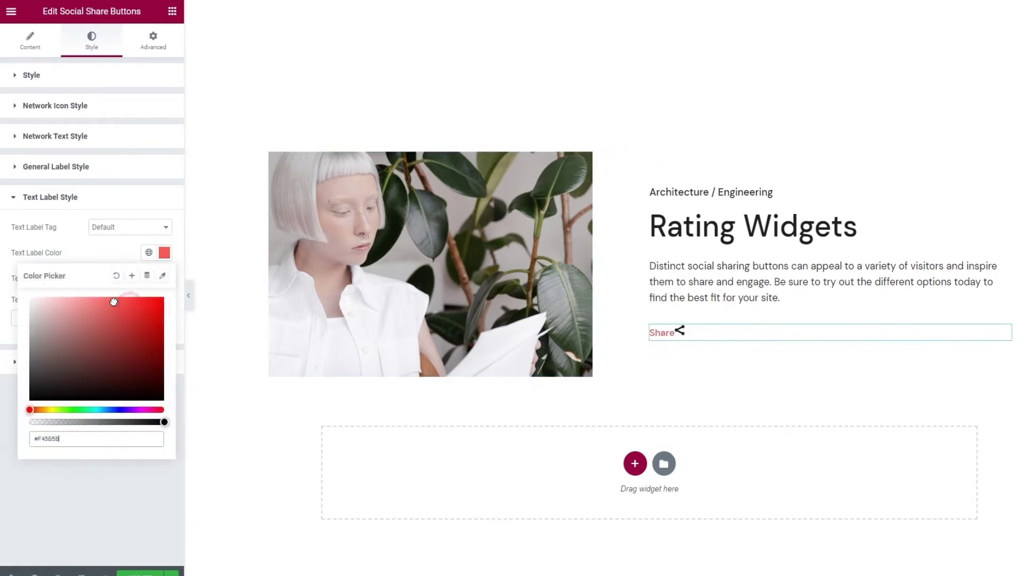
left_click(116, 275)
left_click(112, 252)
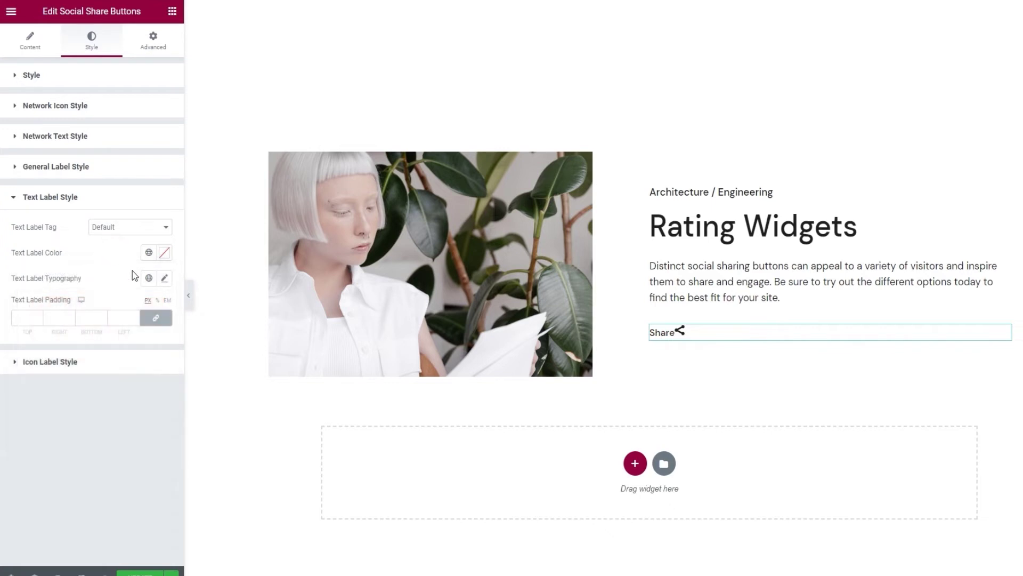
Increase the Share text's Text Label Typography size to 17 px.
left_click(164, 278)
scroll(132, 312, "down", 1)
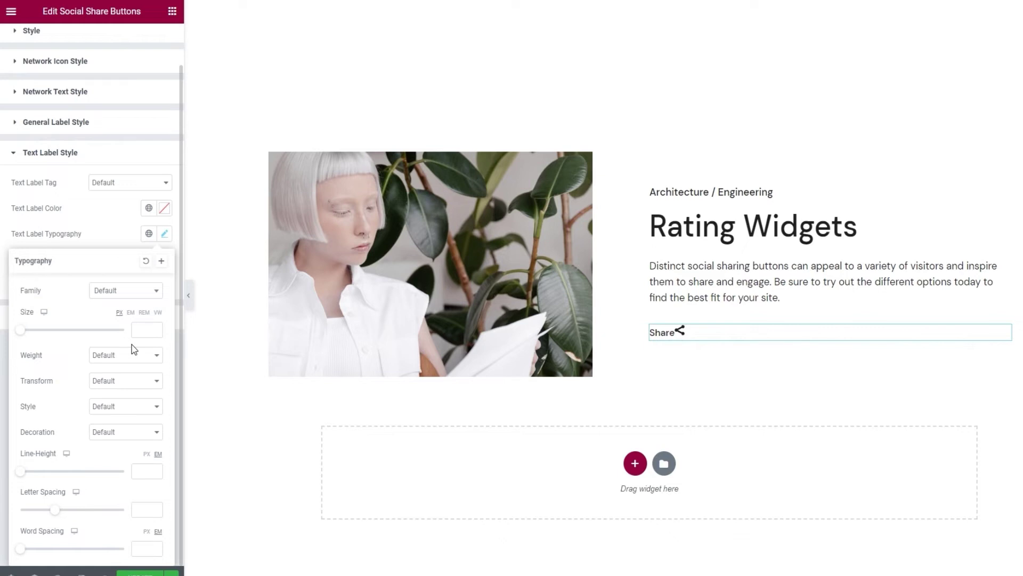
left_click(137, 328)
type("15")
left_click(115, 242)
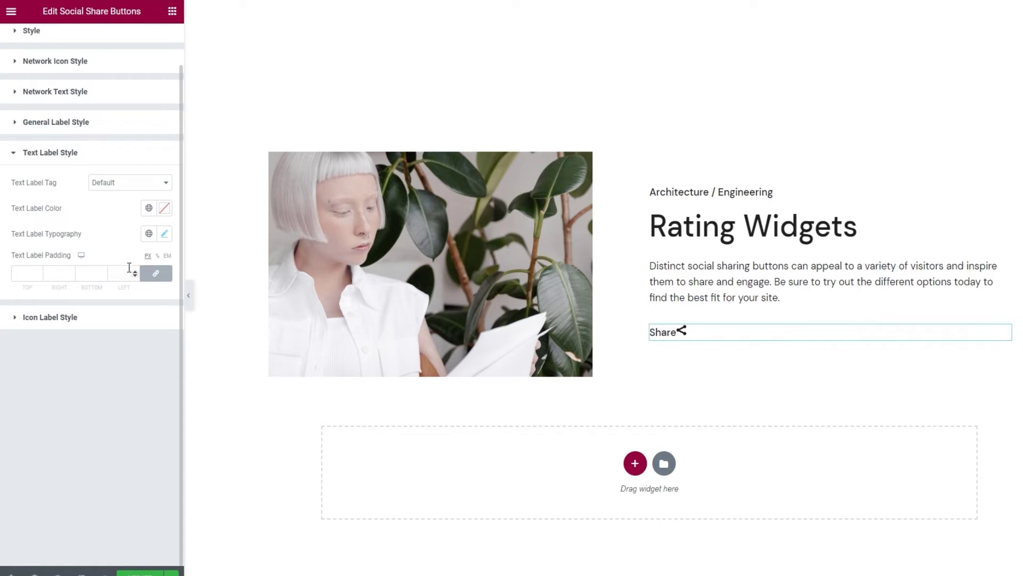
Set the Text Label Padding to 0 on all sides and unlink the values.
left_click(38, 273)
type("4")
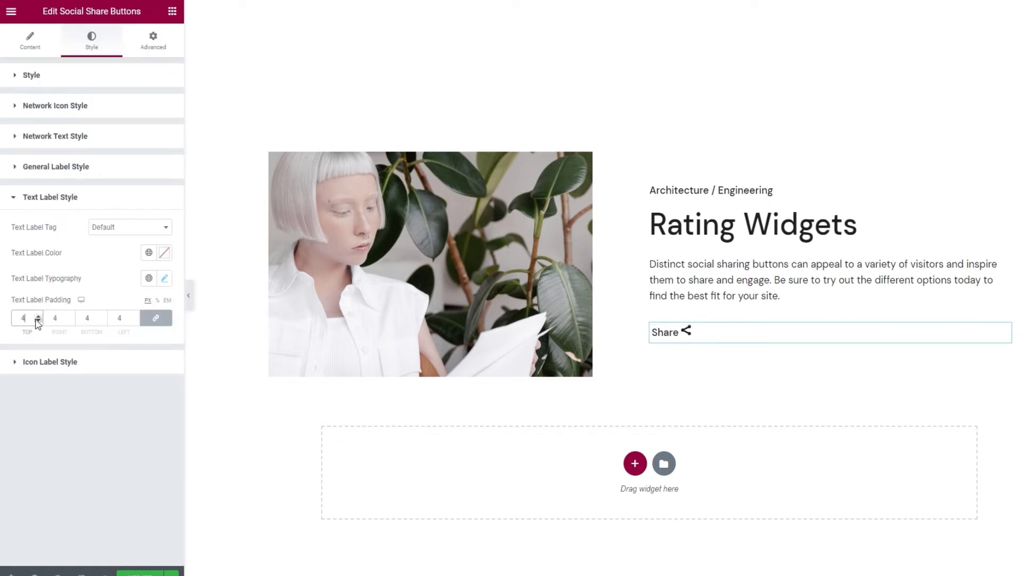
left_click(38, 316)
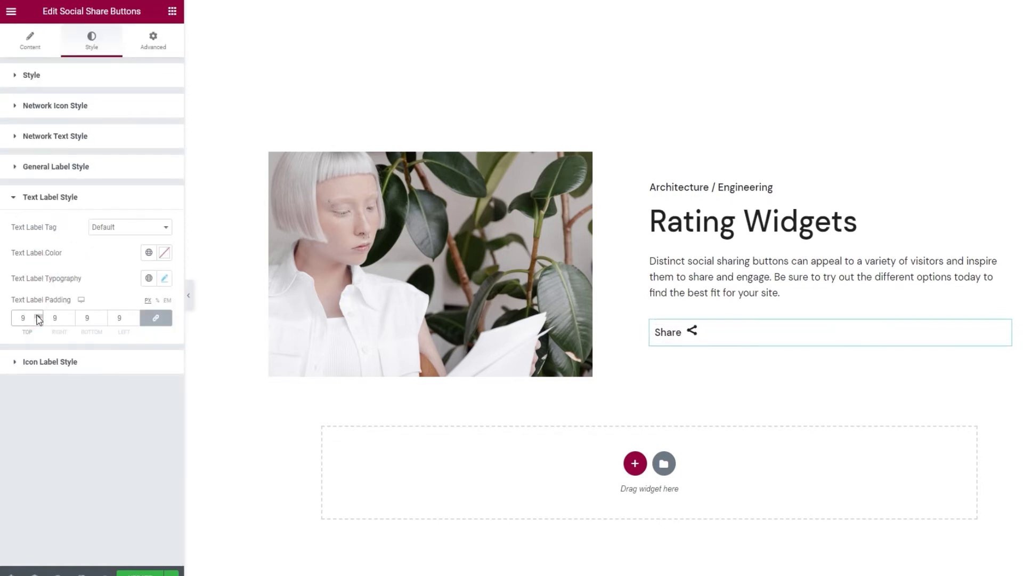
left_click(39, 321)
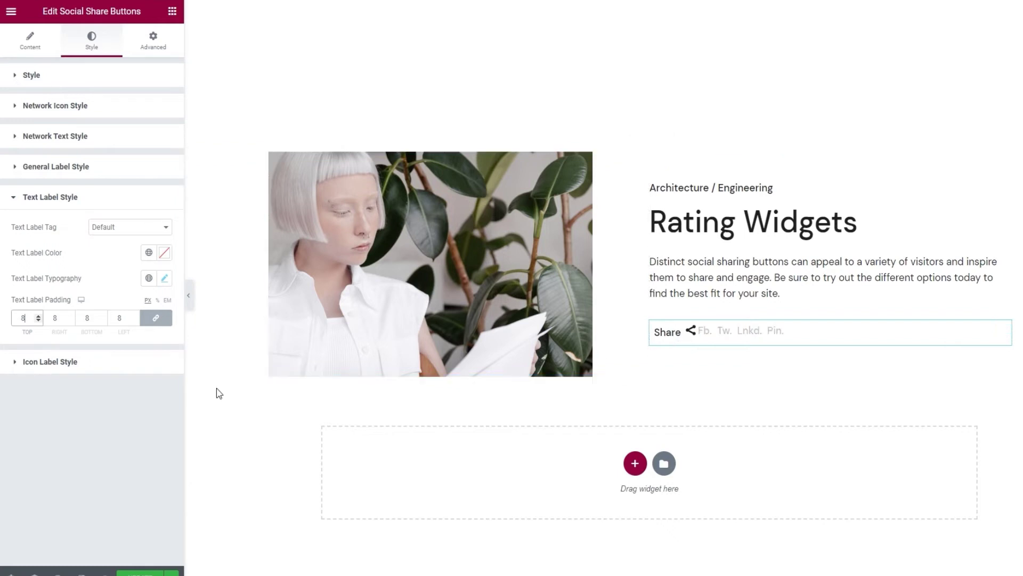
double_click(23, 317)
type("0")
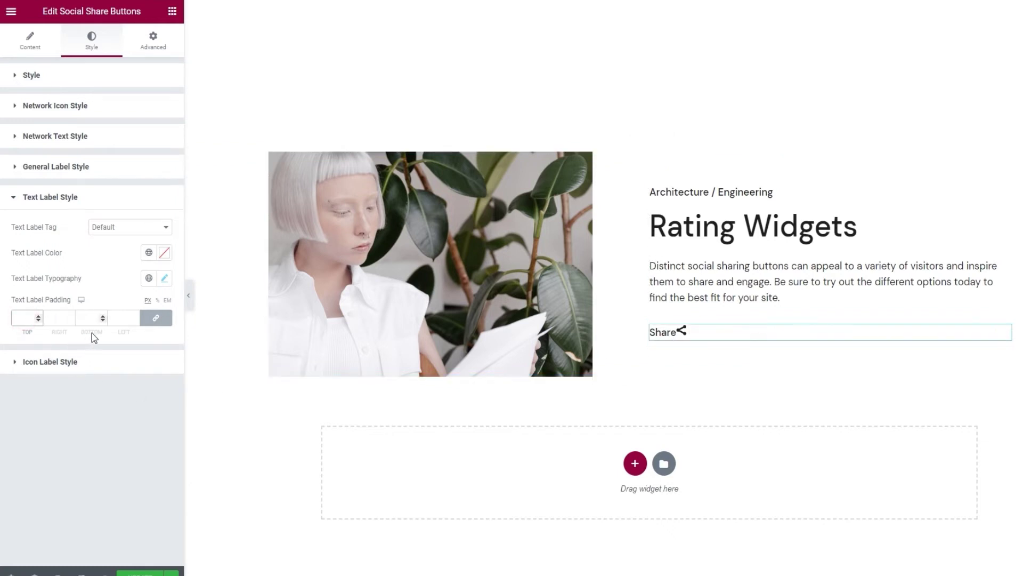
left_click(166, 323)
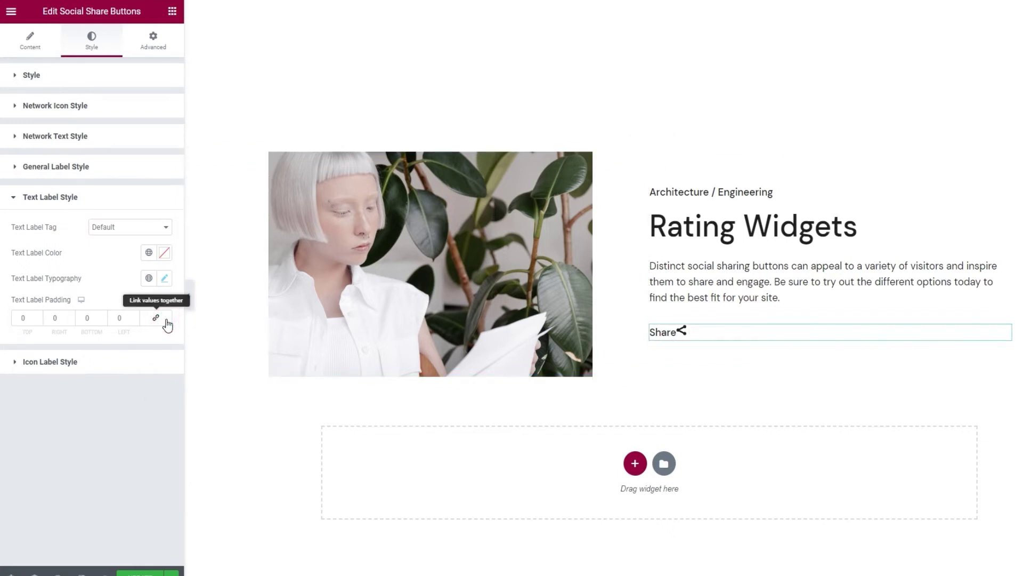
Set the Share text padding to right 14, bottom 6 and left 10.
double_click(70, 317)
type("8")
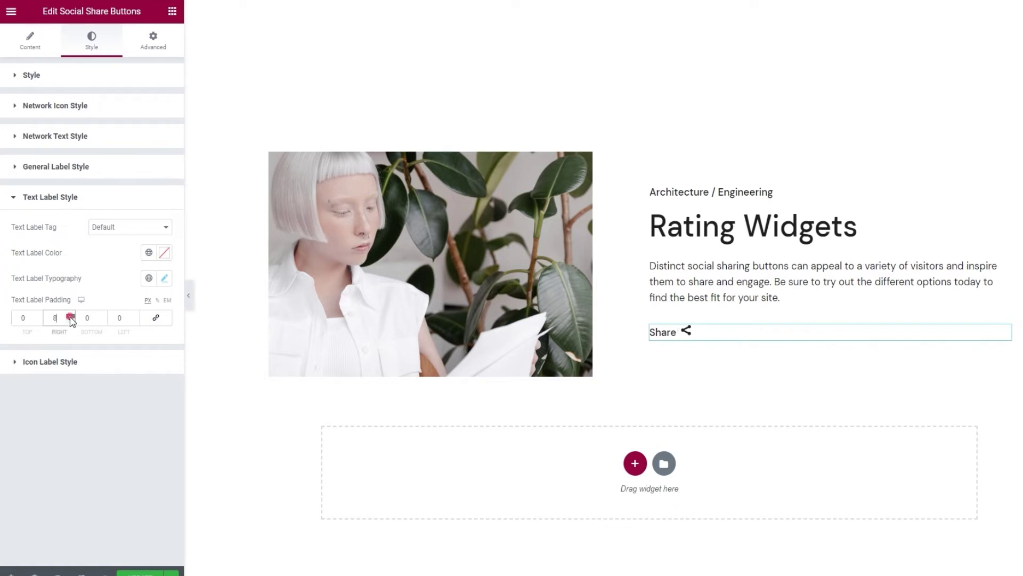
left_click(70, 315)
left_click(71, 315)
left_click(71, 315)
left_click(70, 315)
left_click(70, 315)
left_click(70, 314)
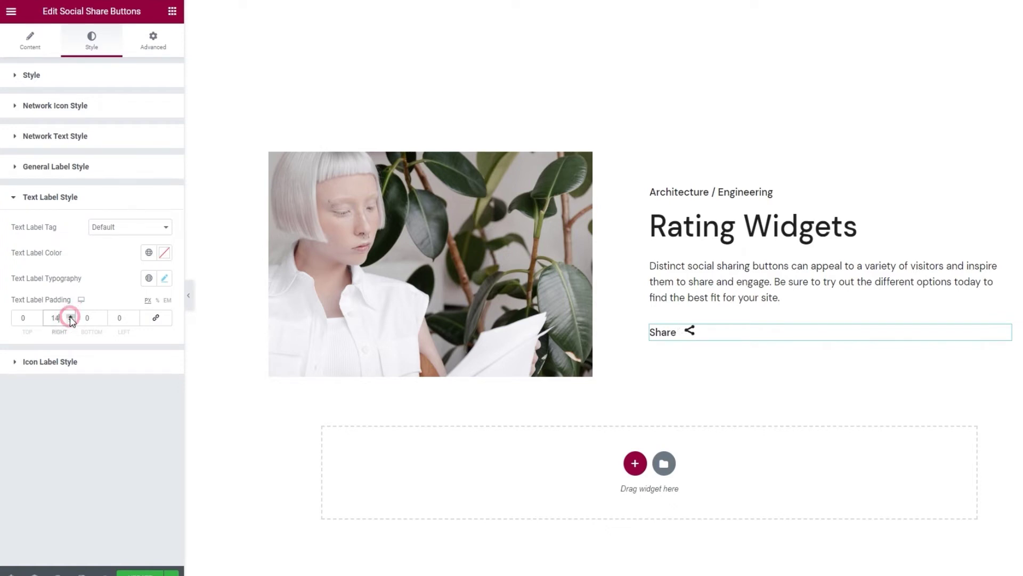
left_click(103, 315)
left_click(103, 315)
left_click(103, 315)
left_click(103, 314)
left_click(103, 315)
left_click(103, 315)
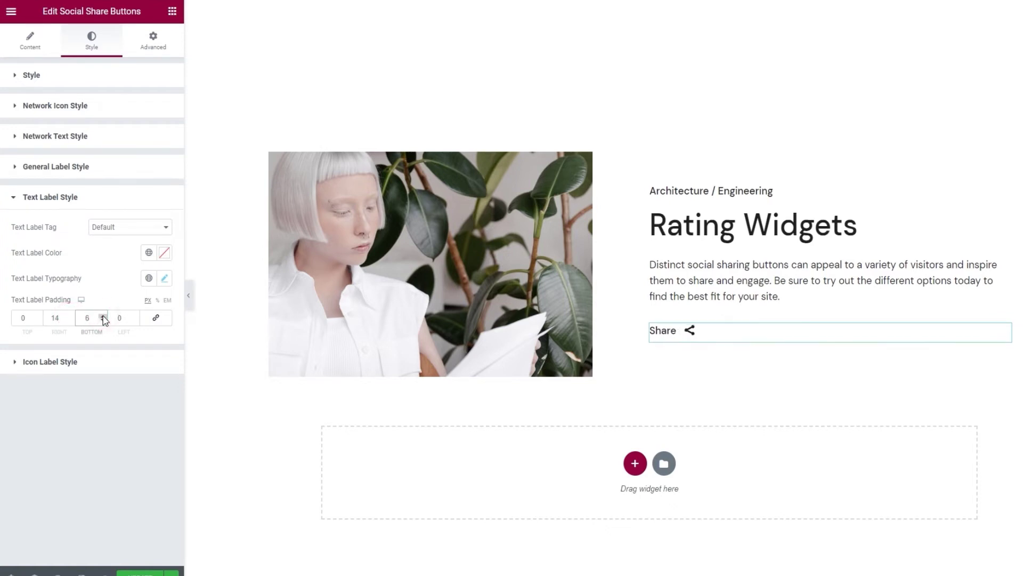
left_click(135, 315)
left_click(135, 315)
left_click(135, 315)
left_click(134, 315)
left_click(135, 315)
left_click(135, 315)
left_click(135, 315)
left_click(134, 315)
left_click(135, 315)
left_click(135, 315)
left_click(107, 363)
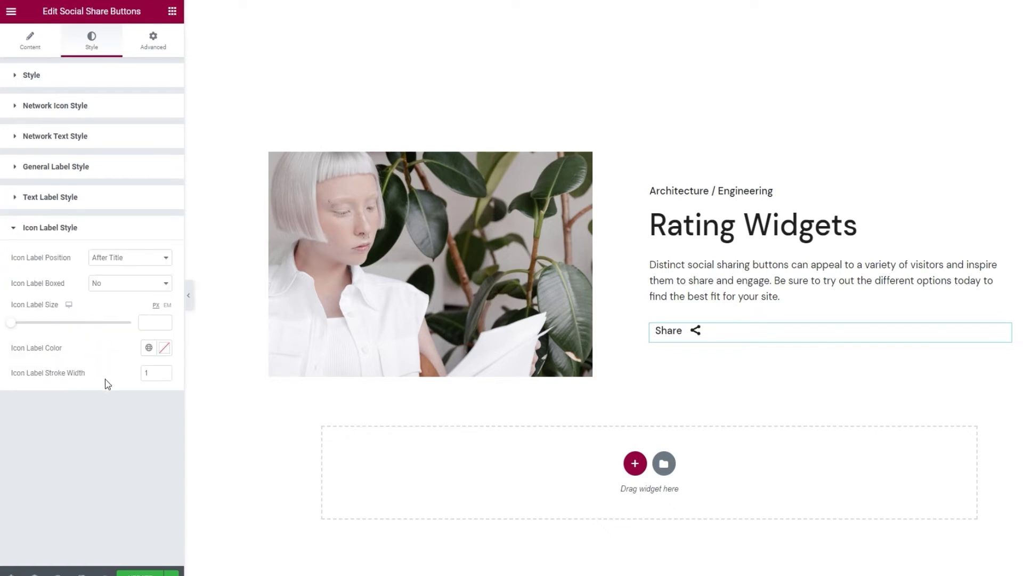
Set Icon Label Position to Before Title and Icon Label Boxed to Yes.
mouse_move(700, 339)
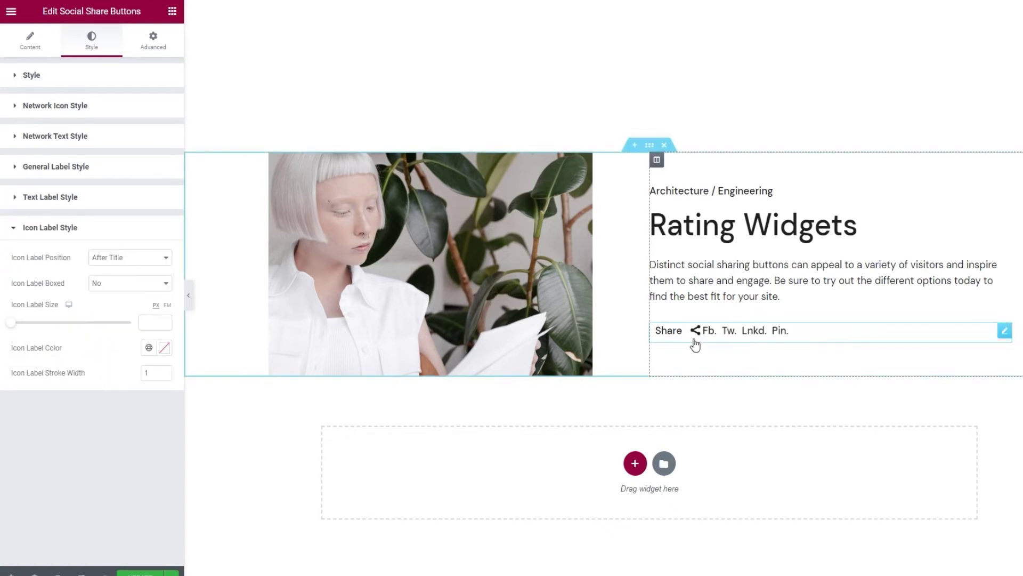
left_click(126, 259)
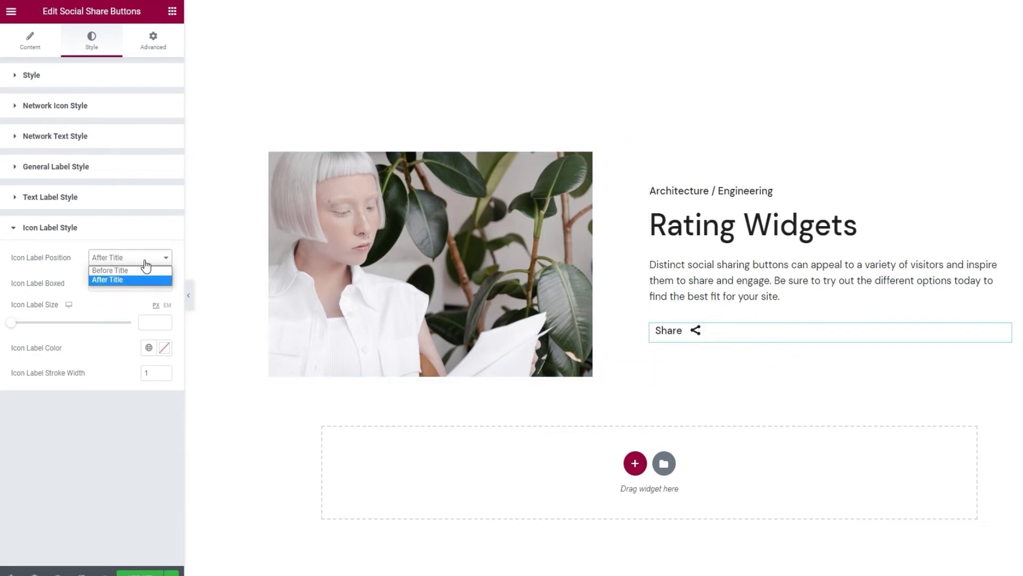
left_click(138, 271)
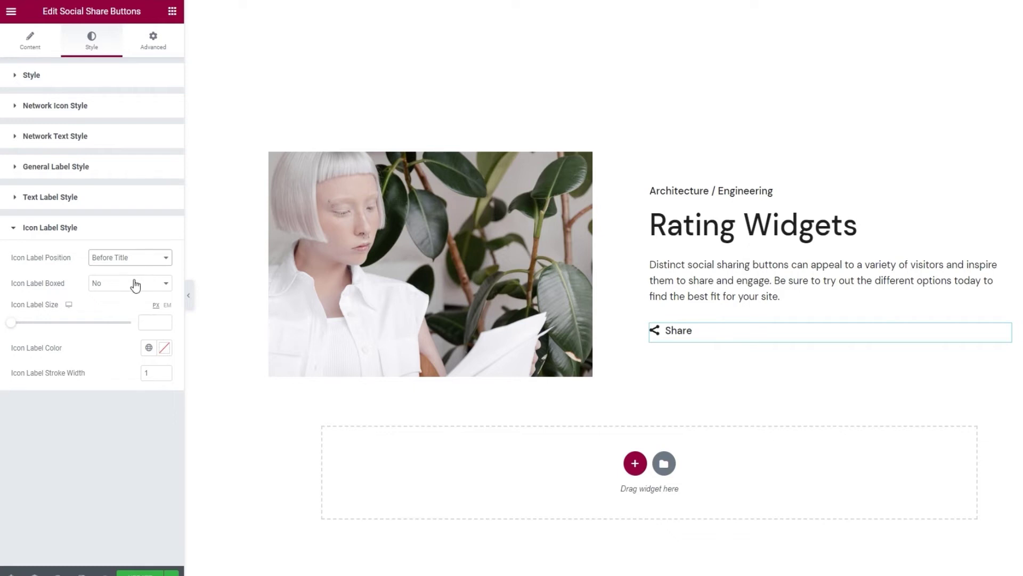
left_click(133, 283)
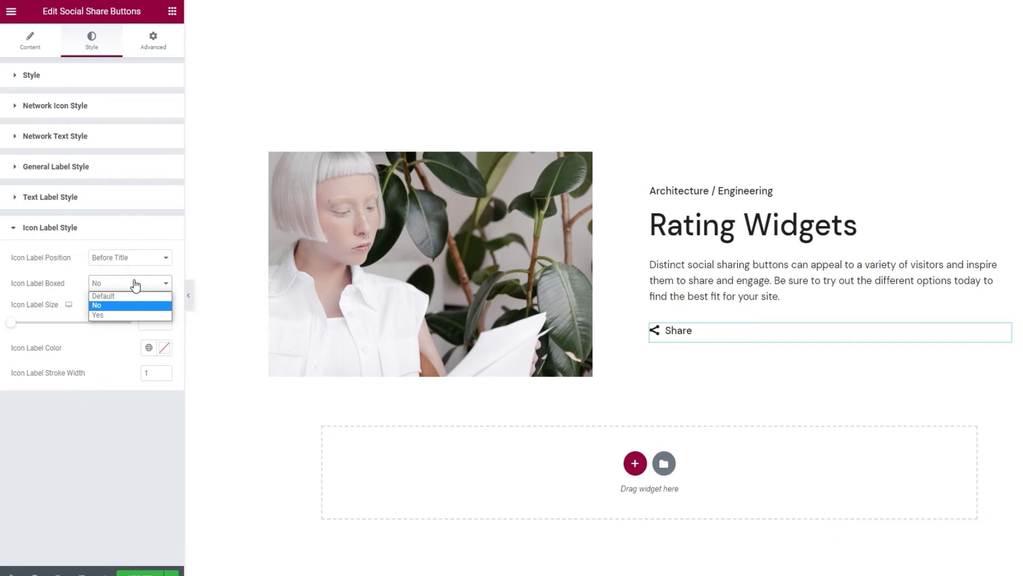
left_click(112, 315)
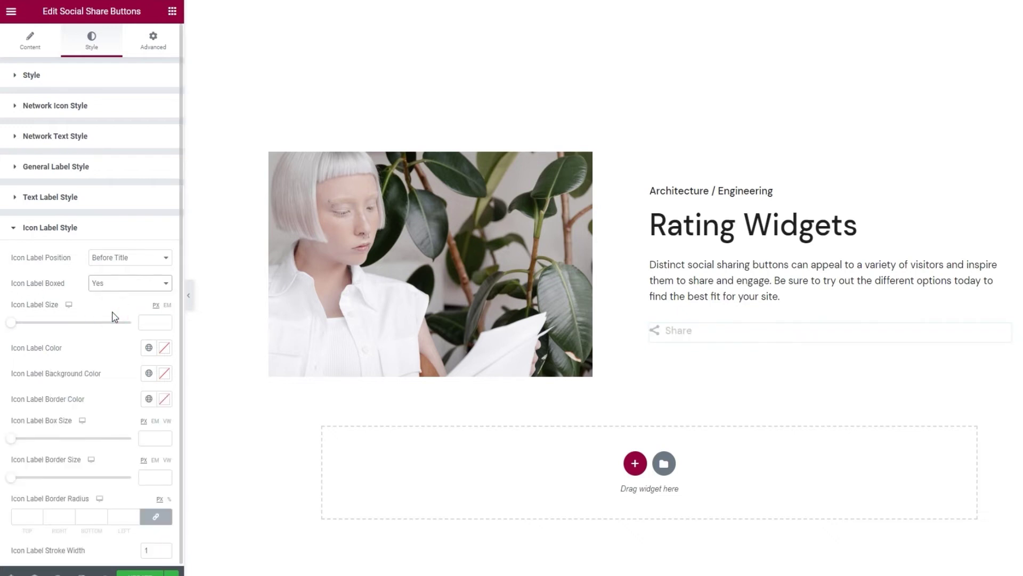
Keep the share icon's default size and set its Icon Label Color to #1e1e1e.
mouse_move(659, 333)
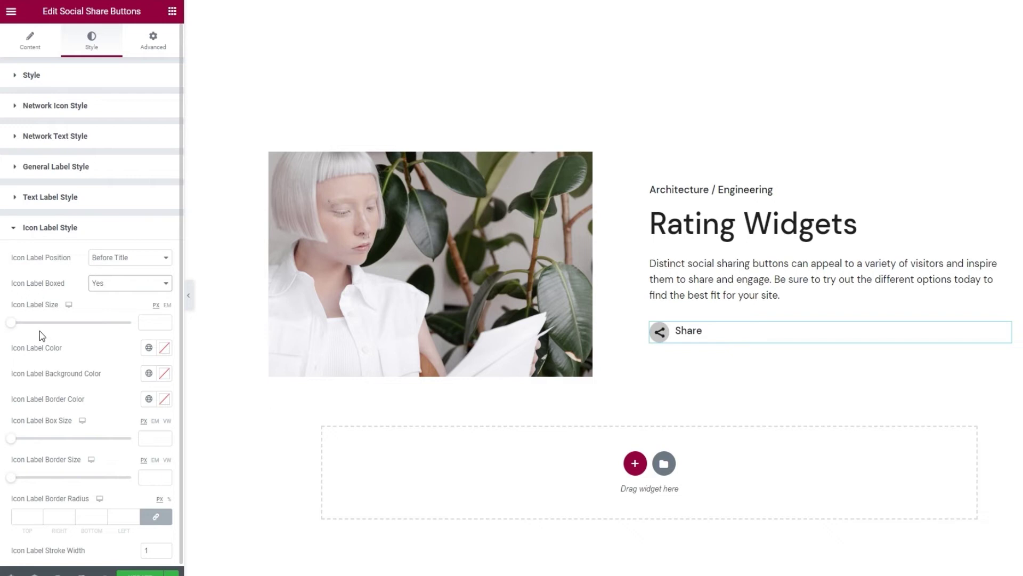
left_click_drag(11, 323, 21, 323)
double_click(148, 322)
key("BackSpace")
scroll(116, 344, "down", 1)
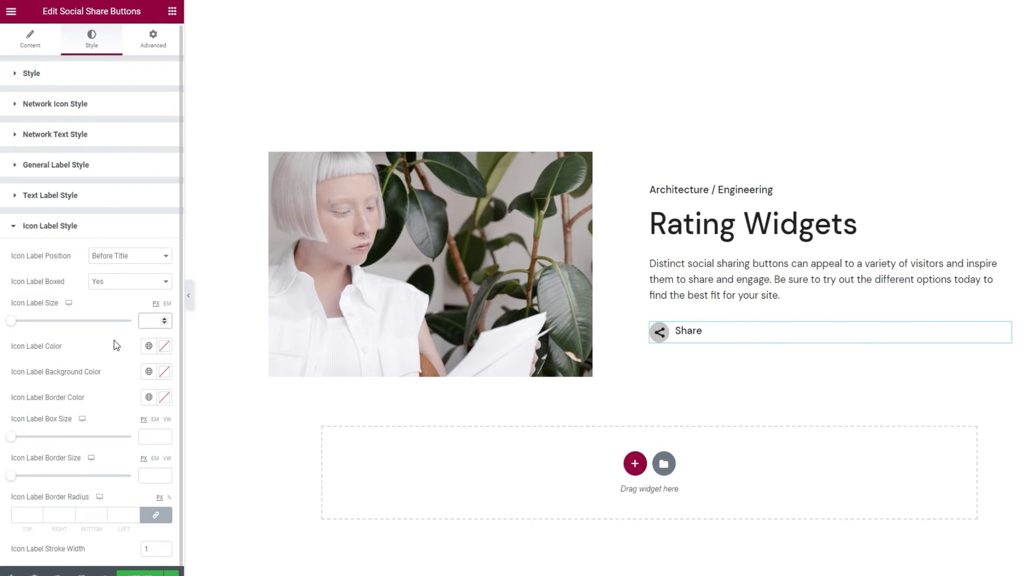
left_click(164, 346)
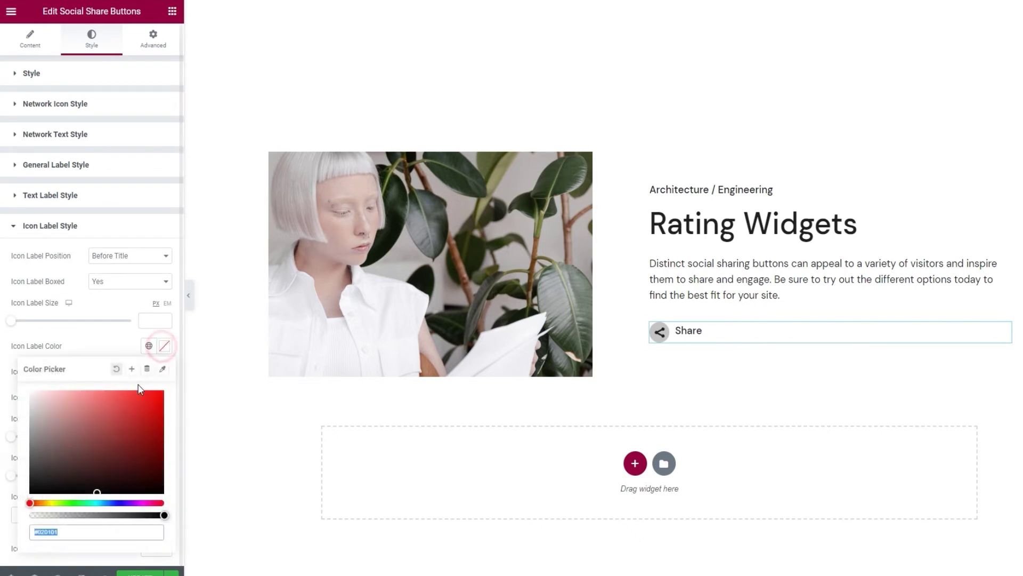
left_click(116, 403)
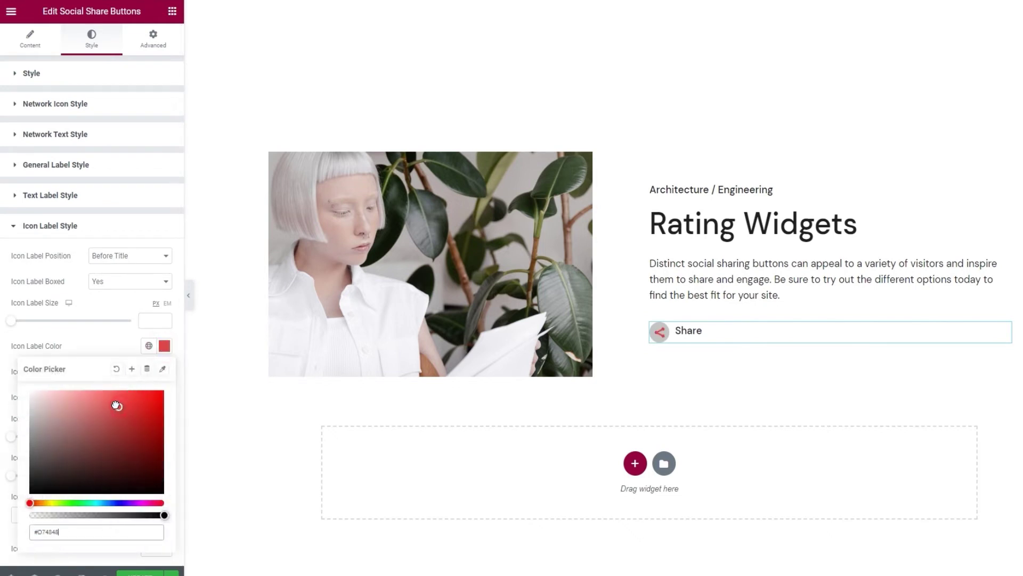
triple_click(79, 531)
type("#1e1e1e")
left_click(109, 353)
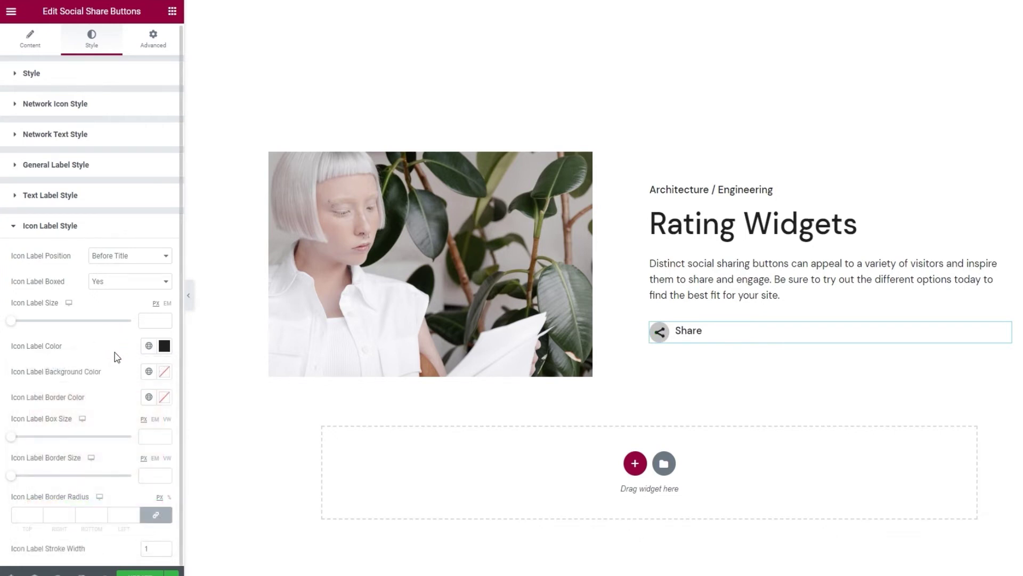
Leave the icon background colour empty and set Icon Label Border Color to #643030.
left_click(164, 372)
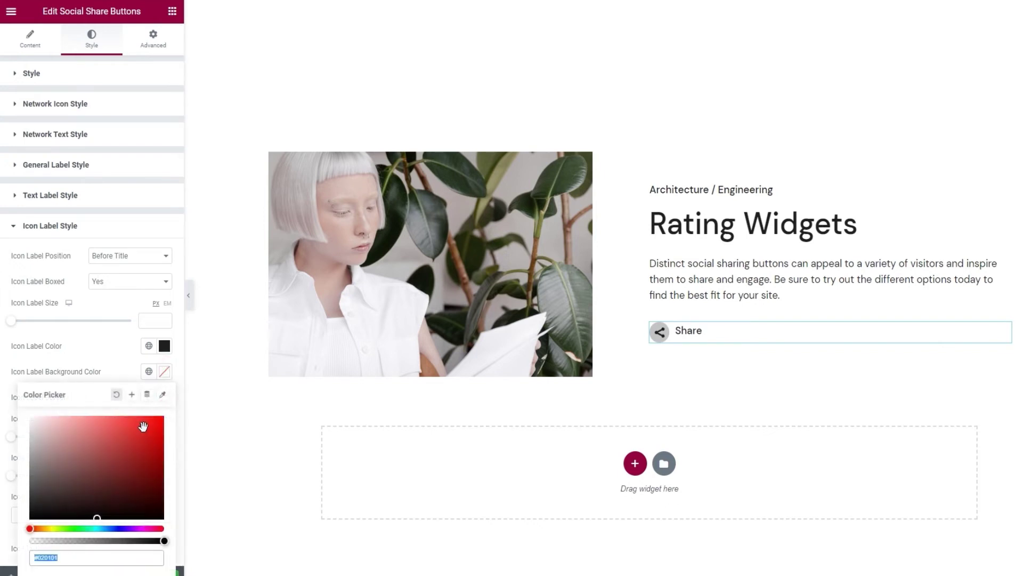
type("#E33030")
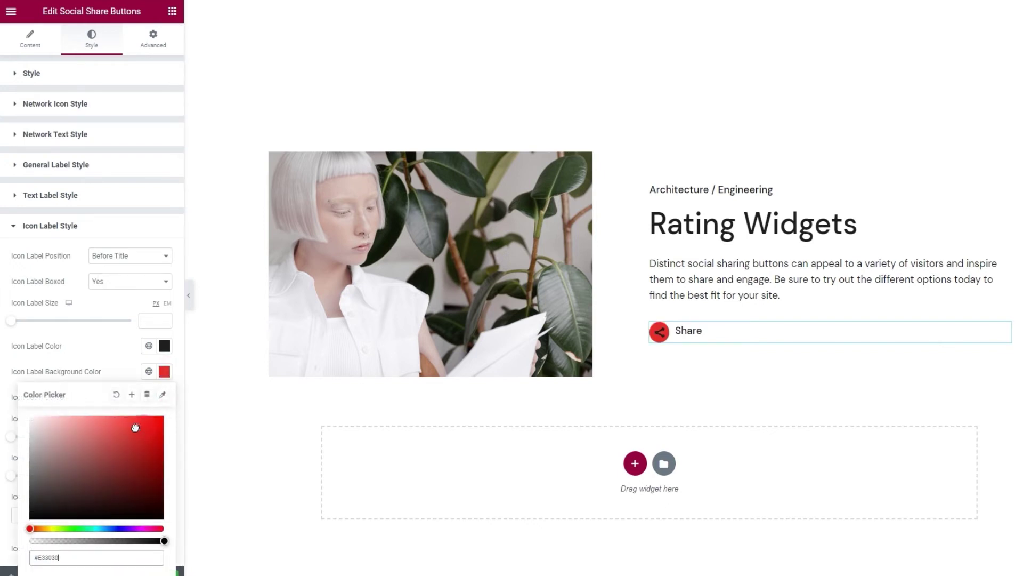
left_click(116, 394)
left_click(165, 397)
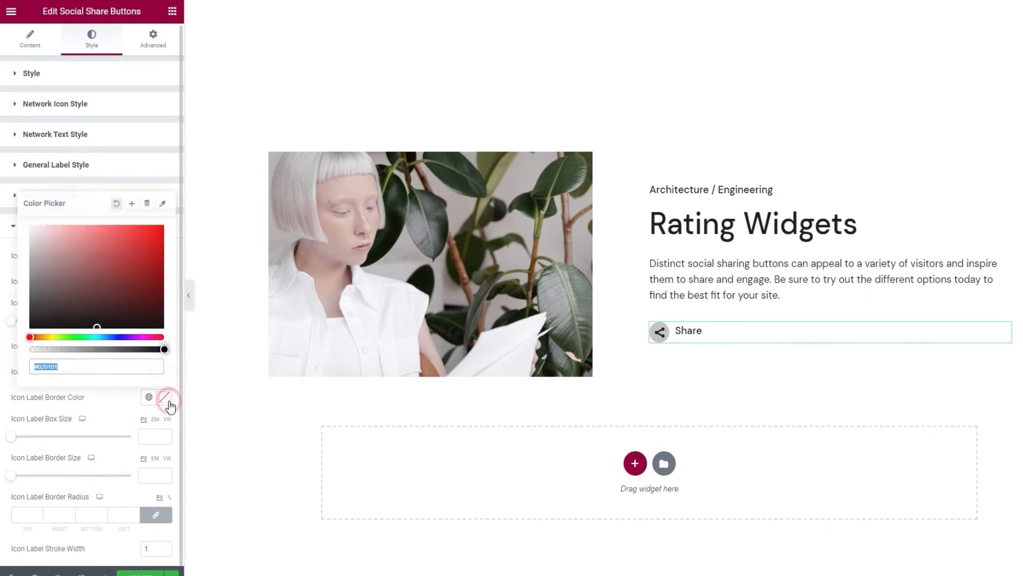
left_click(99, 287)
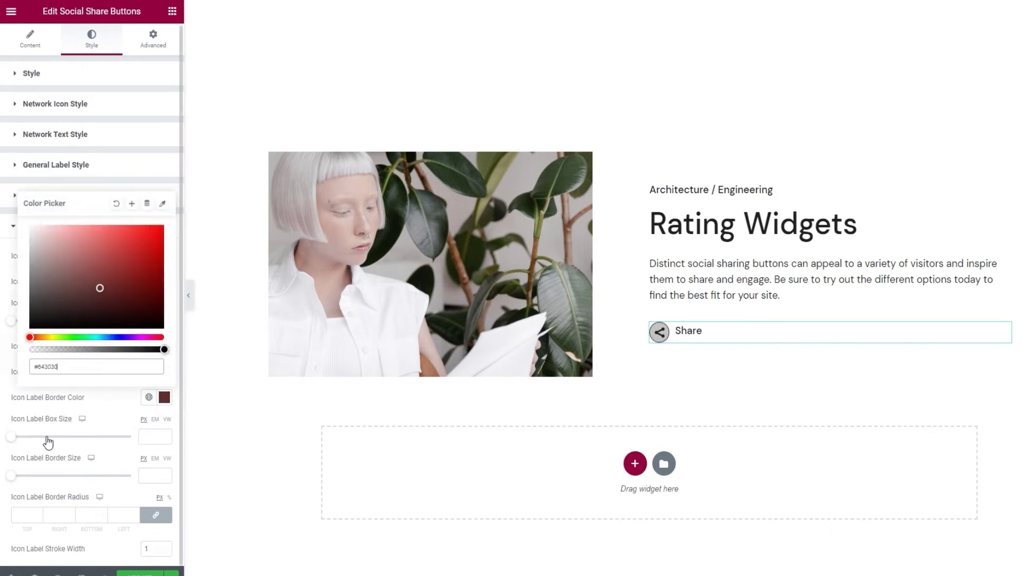
Leave the icon box size at default and set Icon Label Border Size to 0.
left_click(15, 441)
left_click_drag(15, 440, 39, 442)
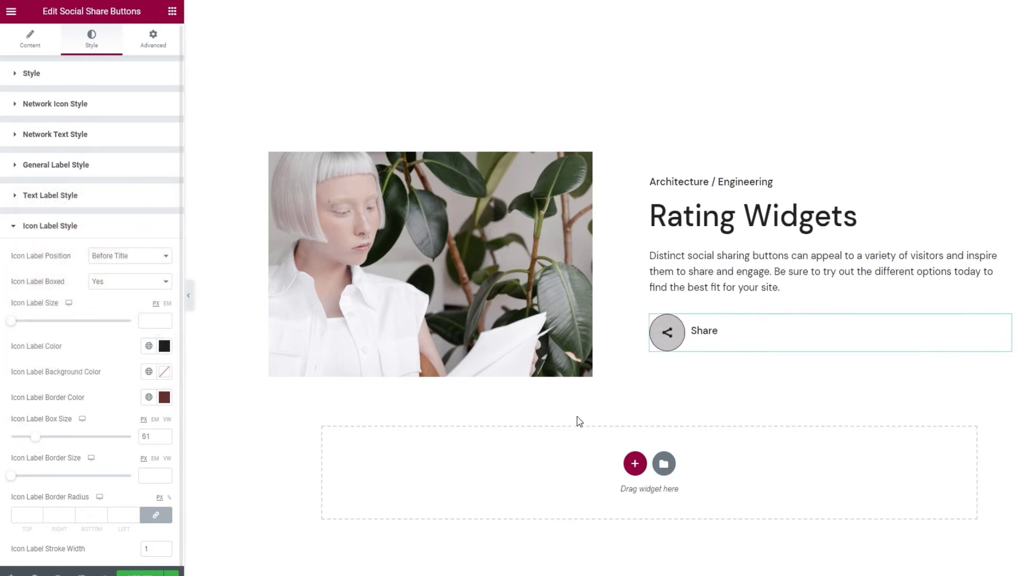
double_click(144, 436)
key("BackSpace")
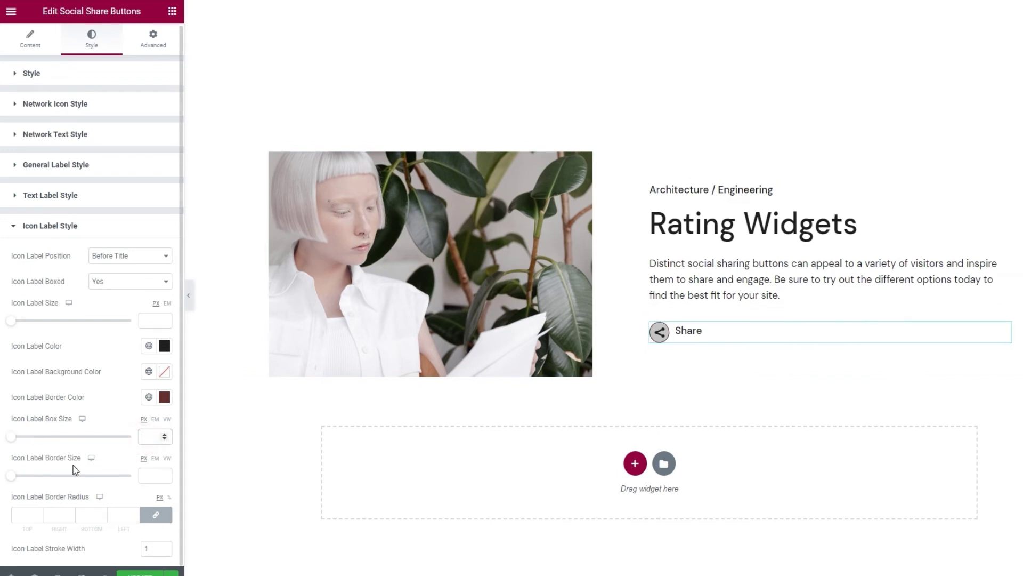
left_click_drag(14, 480, 33, 482)
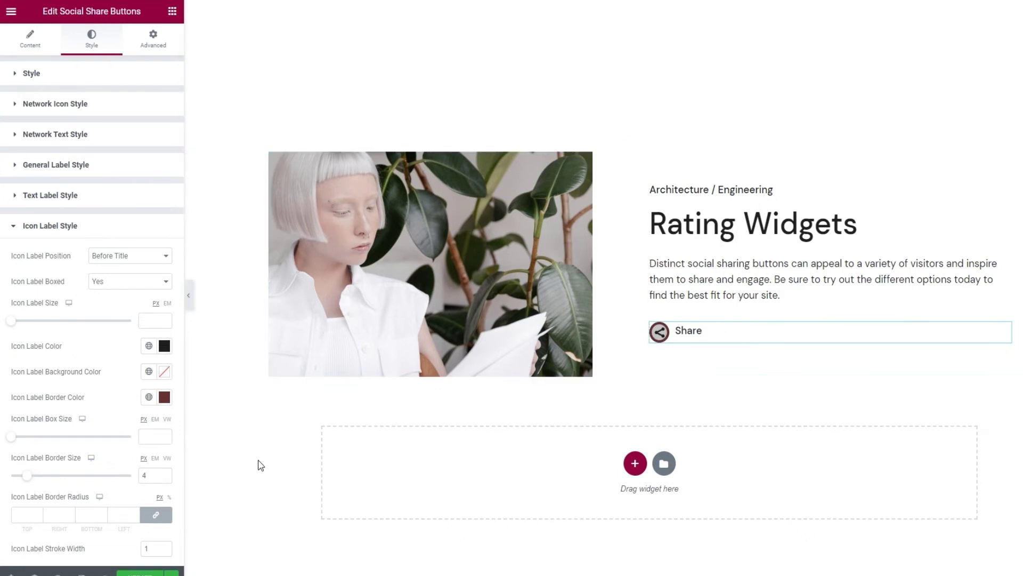
left_click(143, 473)
key("BackSpace")
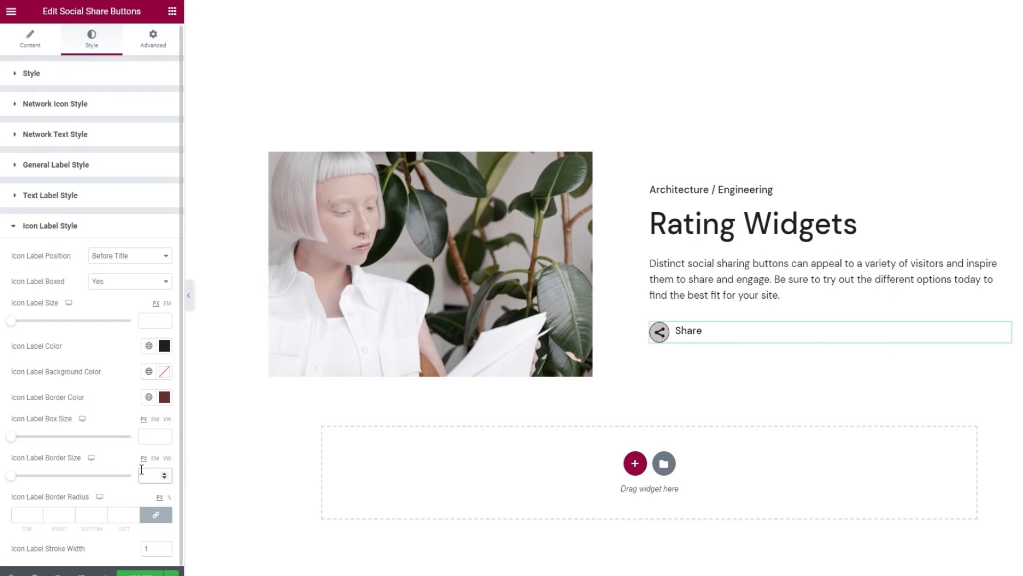
type("0")
Try an Icon Label Border Radius of 5 and higher, then clear it.
left_click(32, 515)
type("5")
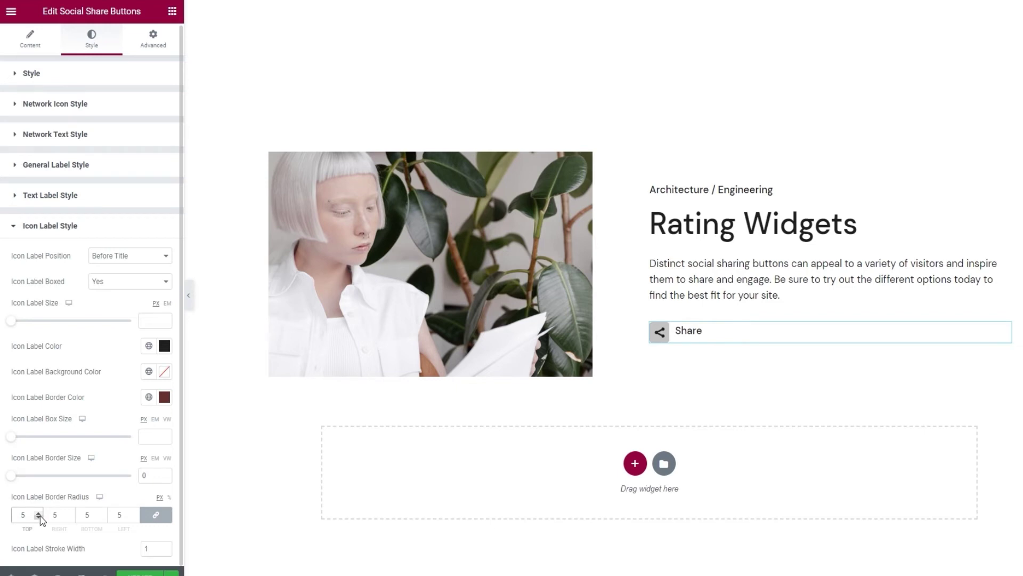
left_click(39, 516)
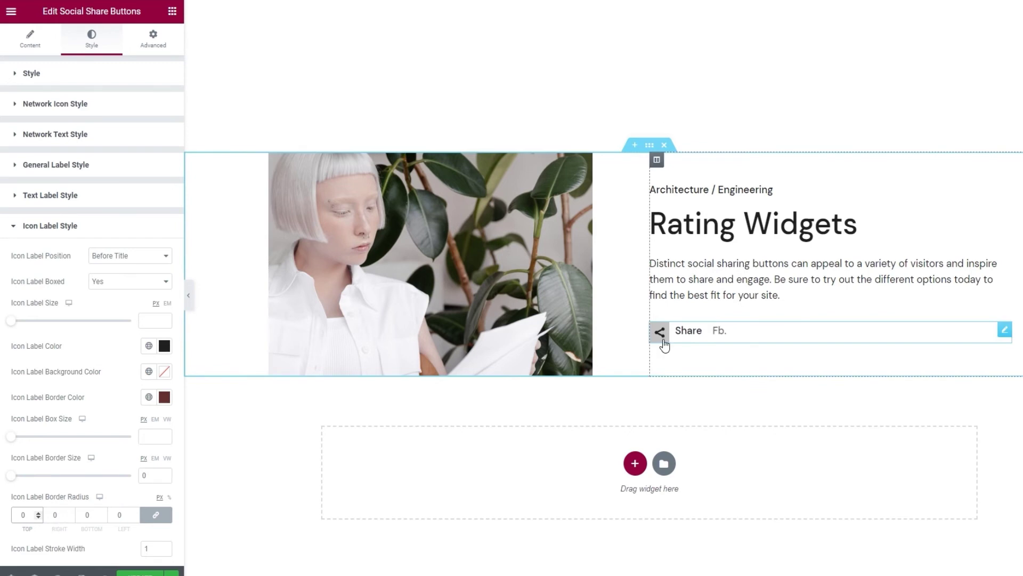
left_click(38, 512)
left_click(39, 512)
left_click(39, 512)
left_click(39, 512)
left_click(39, 512)
left_click(39, 513)
left_click(39, 512)
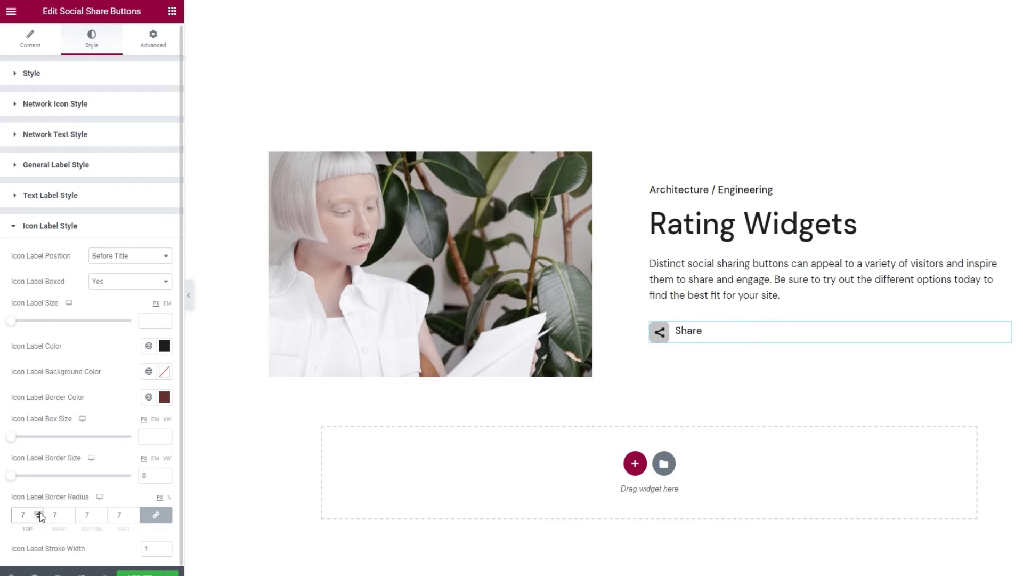
left_click(39, 512)
left_click(39, 512)
left_click(39, 512)
left_click(39, 512)
left_click(39, 512)
left_click(39, 513)
left_click(39, 512)
double_click(26, 516)
key("BackSpace")
Leave the icon stroke width unchanged and set Icon Label Boxed to No.
left_click(151, 550)
double_click(151, 550)
mouse_move(660, 332)
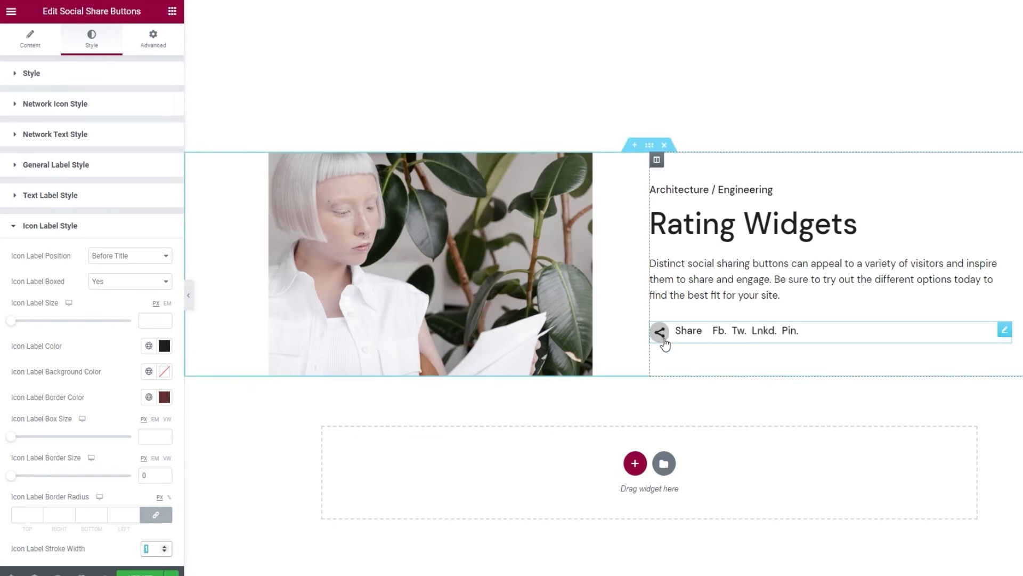
left_click(136, 544)
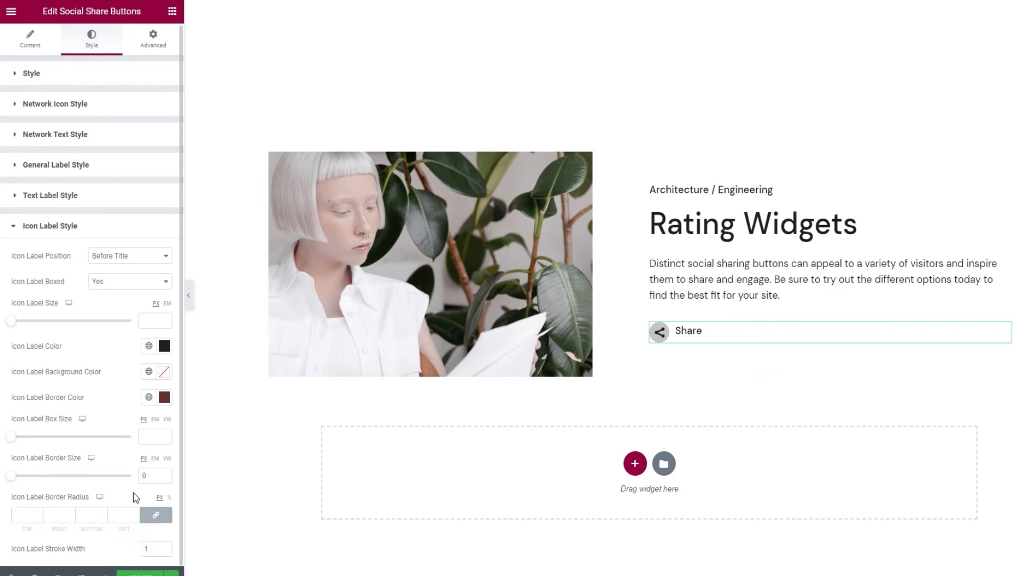
left_click(122, 288)
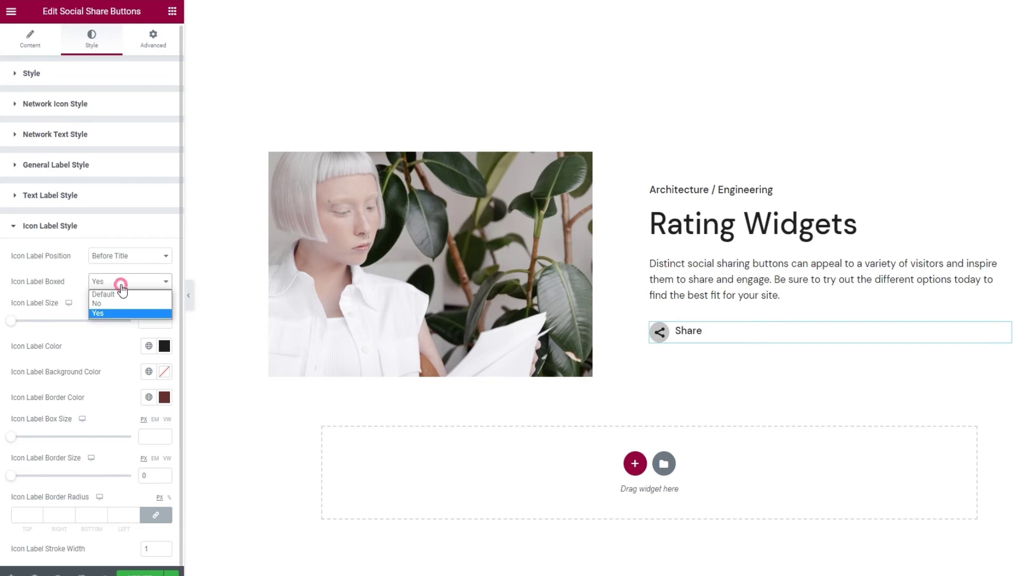
left_click(118, 307)
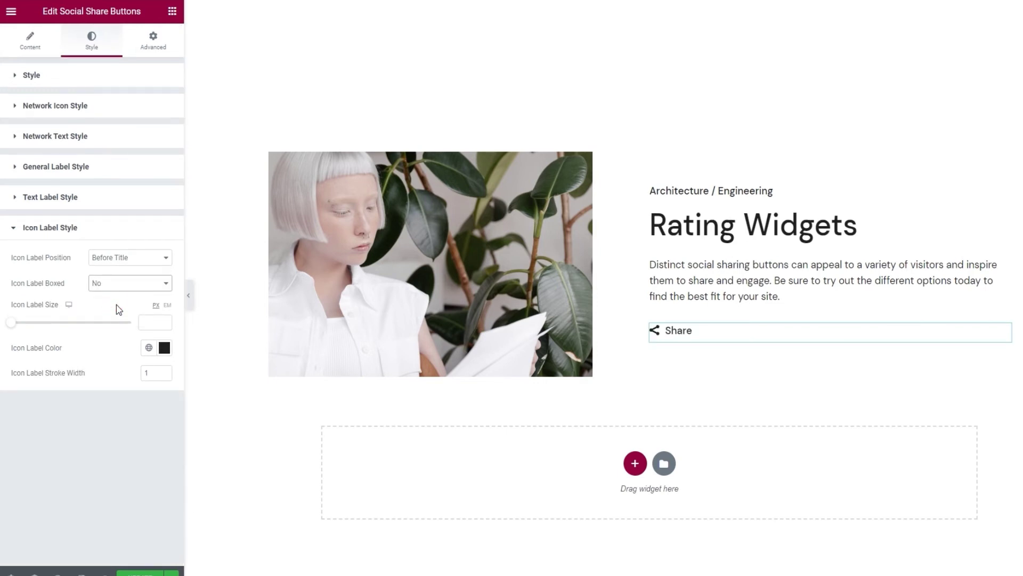
Save the page with Update and return to the share widget's Content settings.
left_click(139, 573)
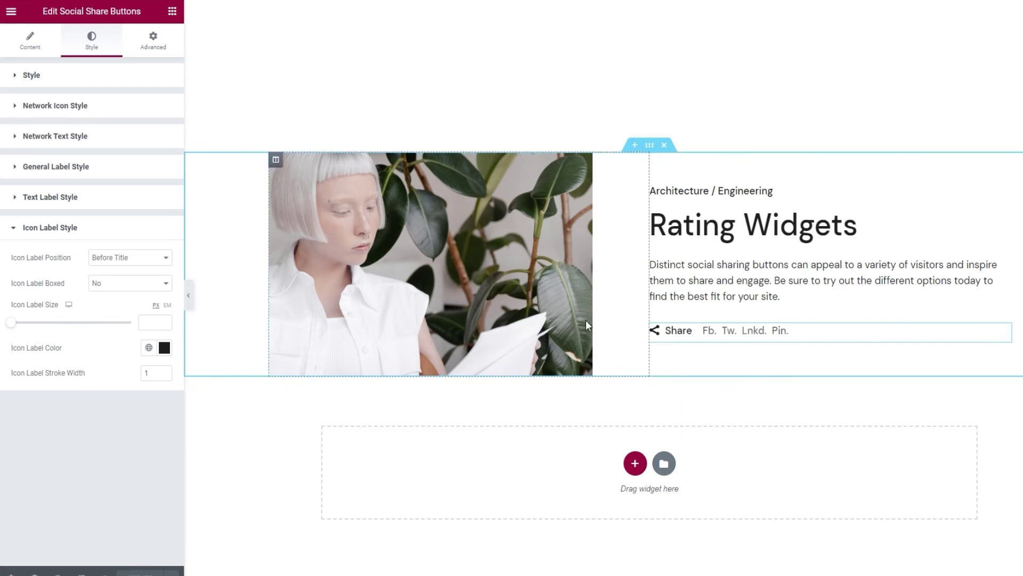
left_click(38, 43)
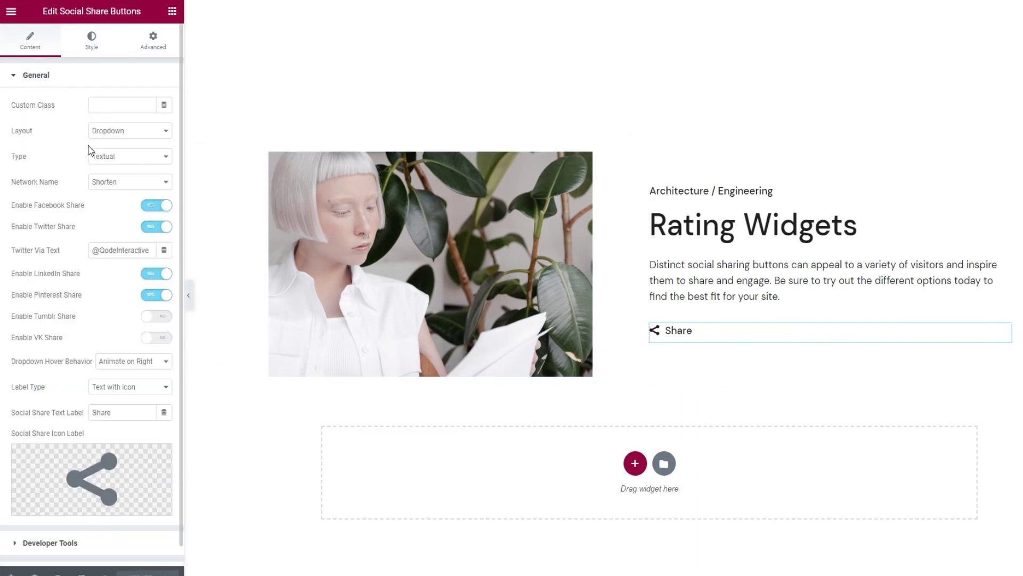
Set the share buttons' Type to Icon and Layout to List.
left_click(131, 160)
left_click(134, 169)
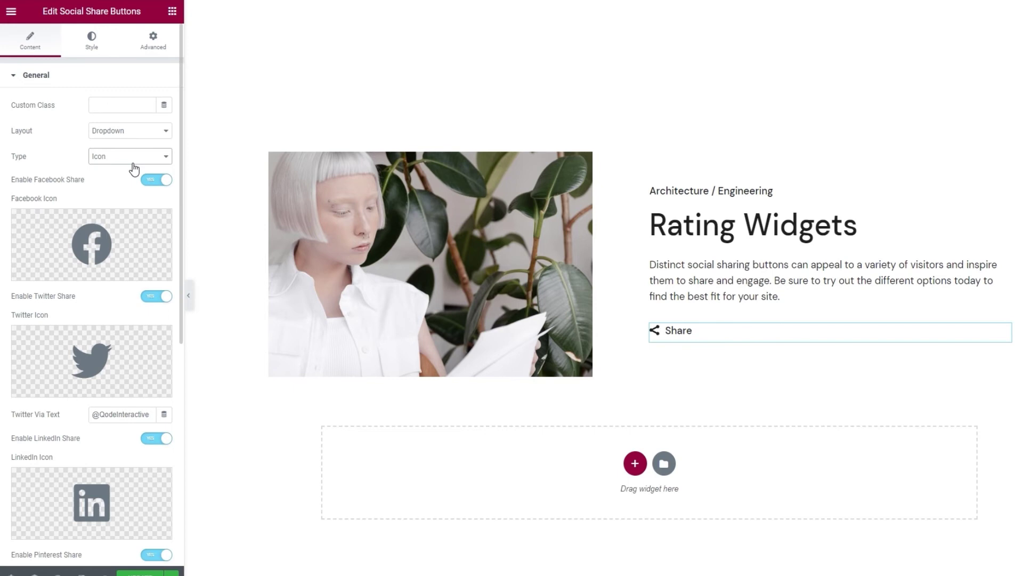
left_click(131, 136)
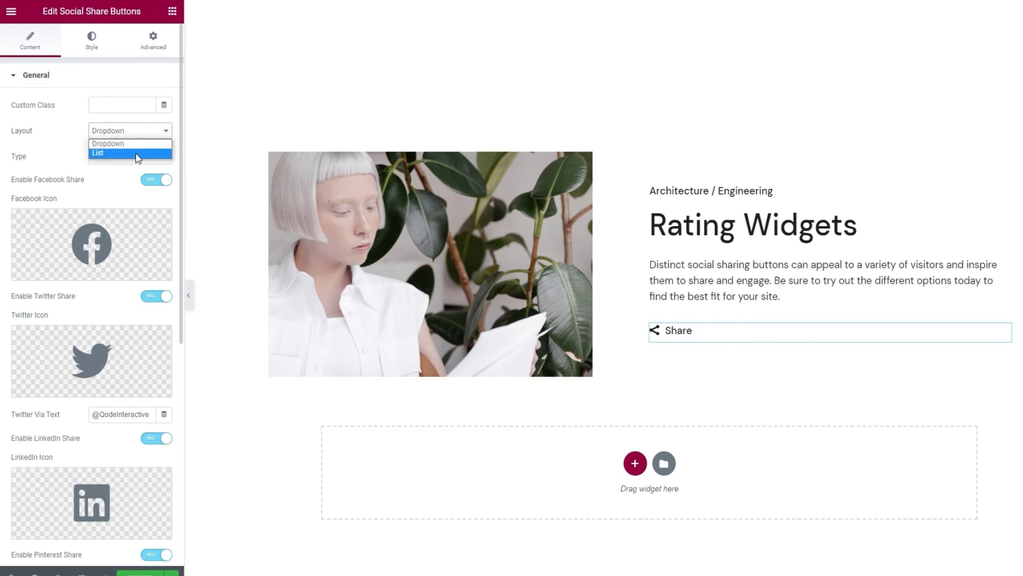
left_click(138, 154)
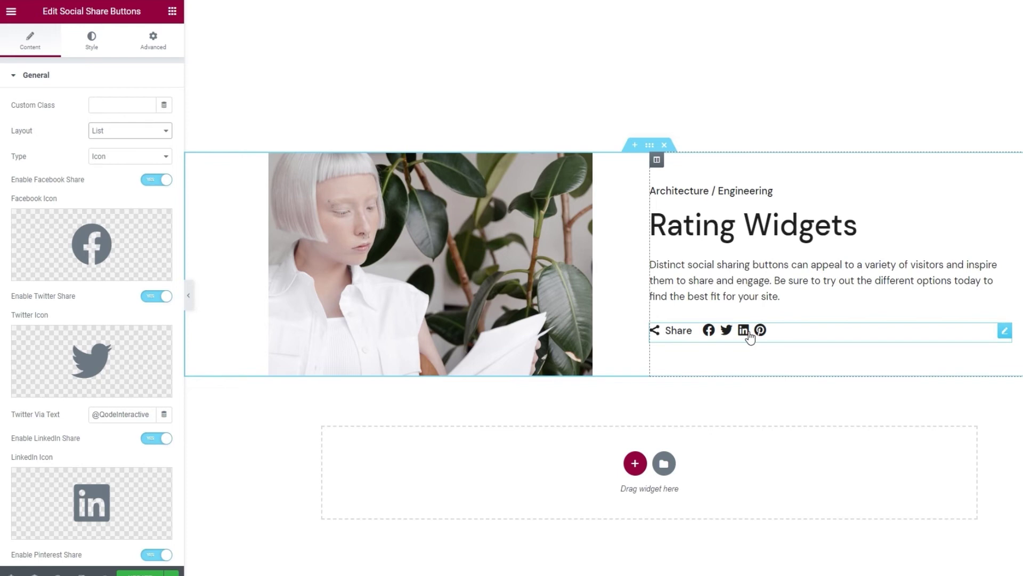
Browse the Icon Library for the Facebook icon, then close it without changes.
mouse_move(139, 249)
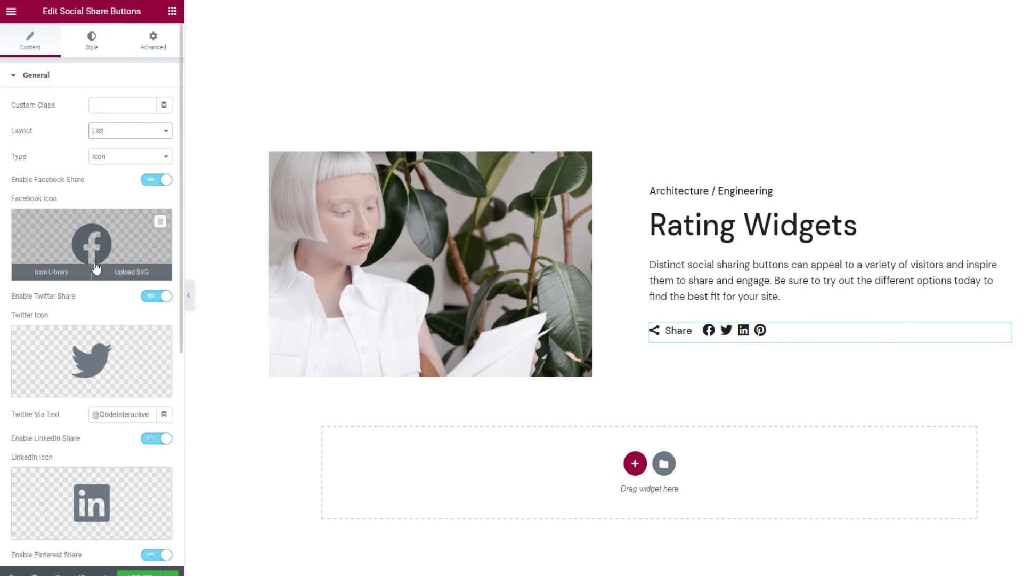
left_click(73, 270)
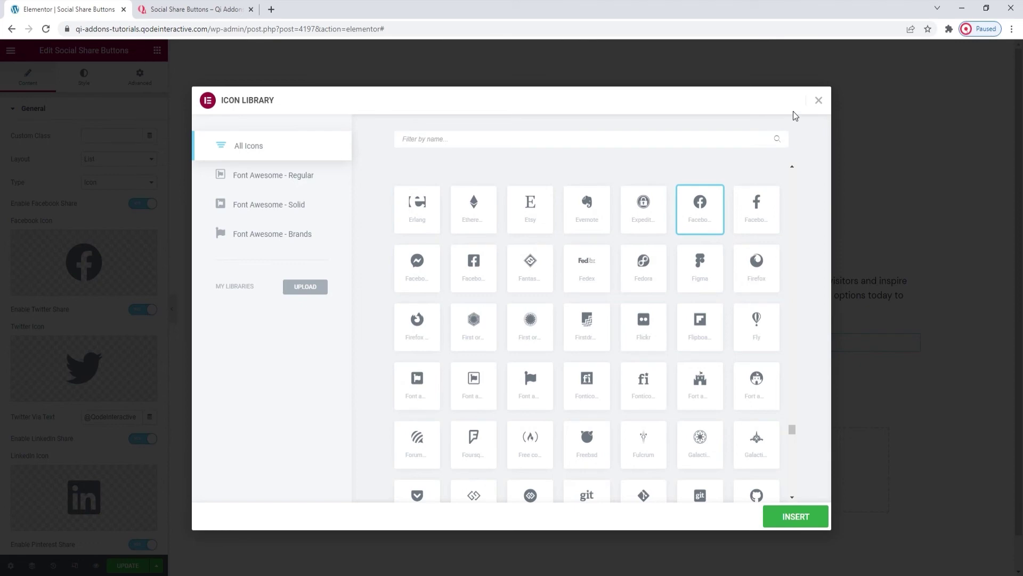
left_click(818, 101)
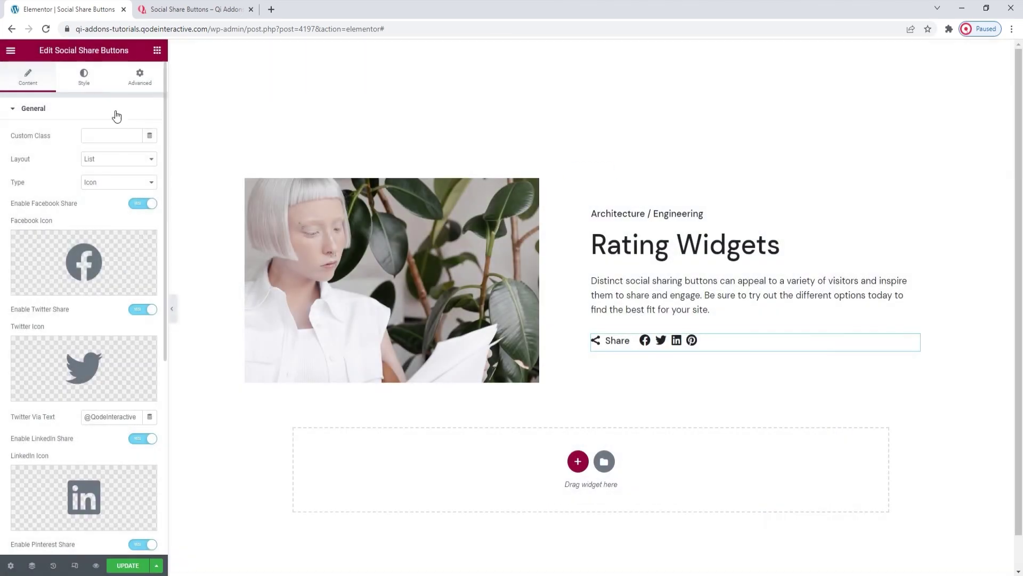
In Style > Network Icon Style, set Icon Boxed to Yes.
left_click(85, 83)
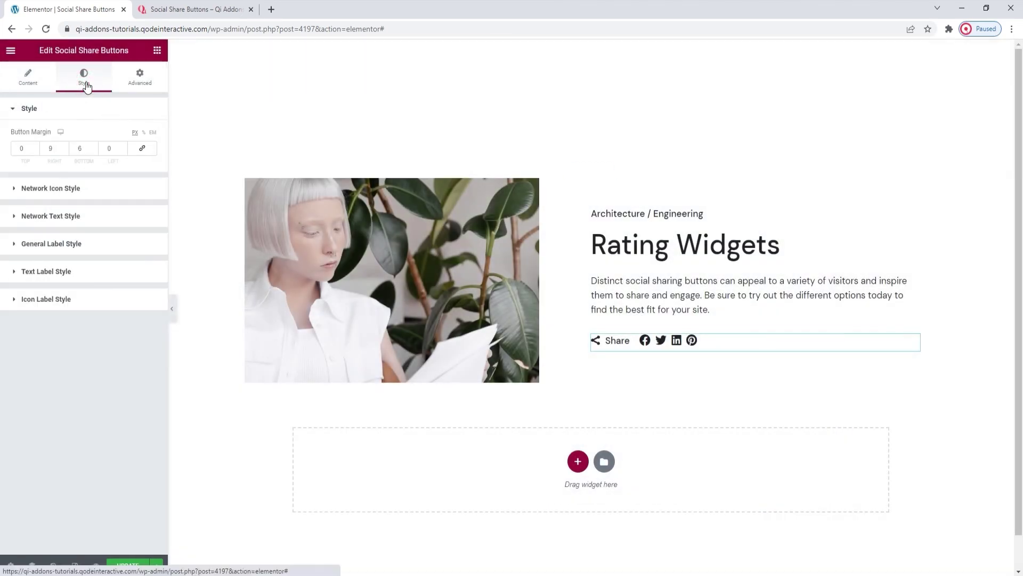
left_click(74, 188)
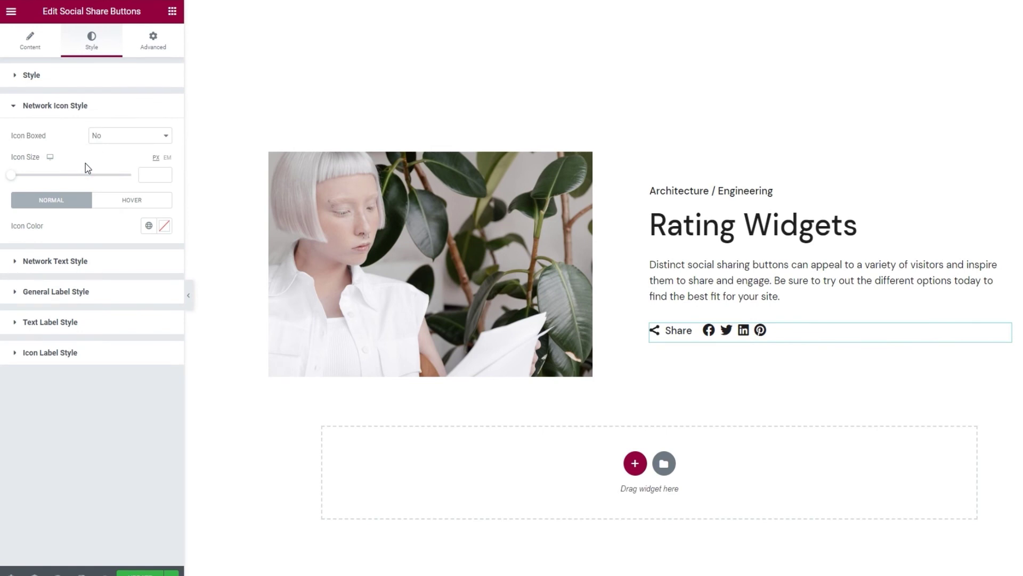
left_click(111, 136)
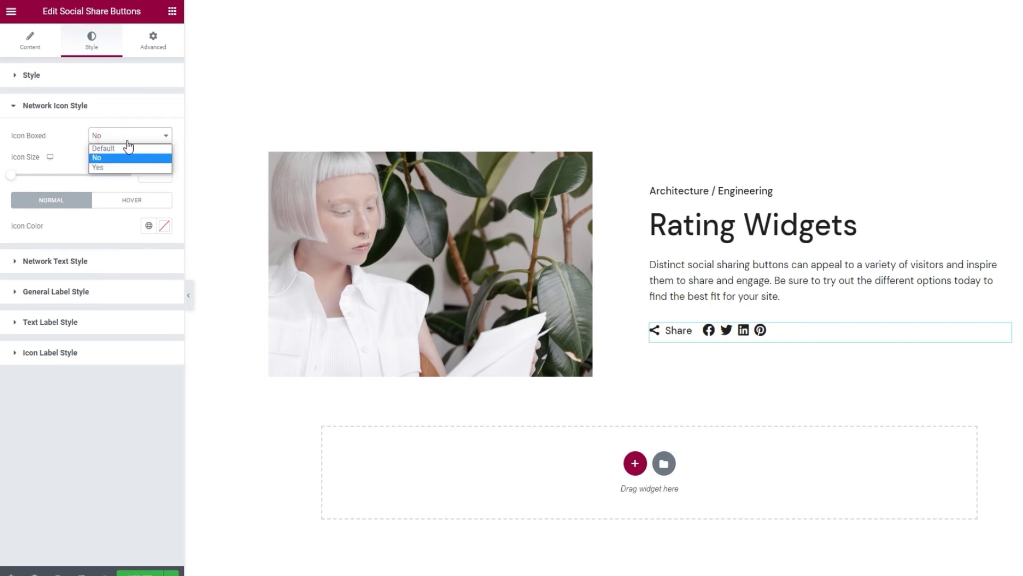
left_click(118, 167)
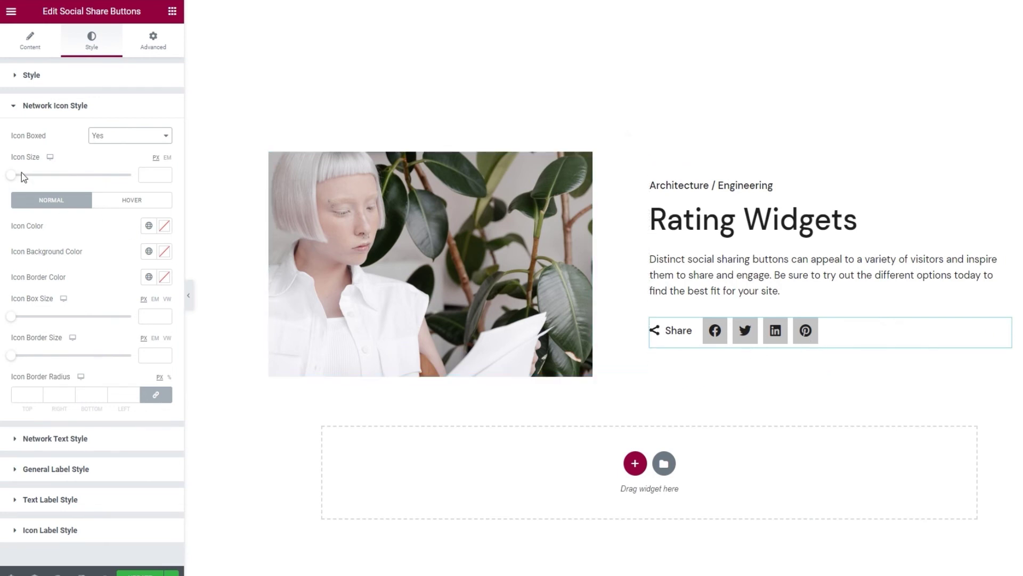
Try a larger Icon Size, then clear the value back to default.
left_click_drag(10, 180, 29, 182)
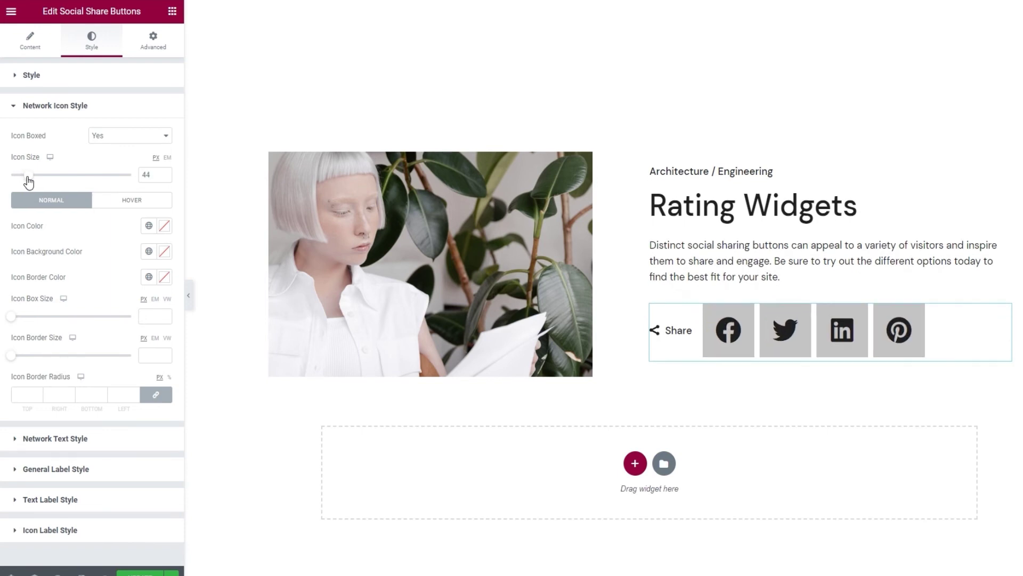
double_click(148, 174)
key("BackSpace")
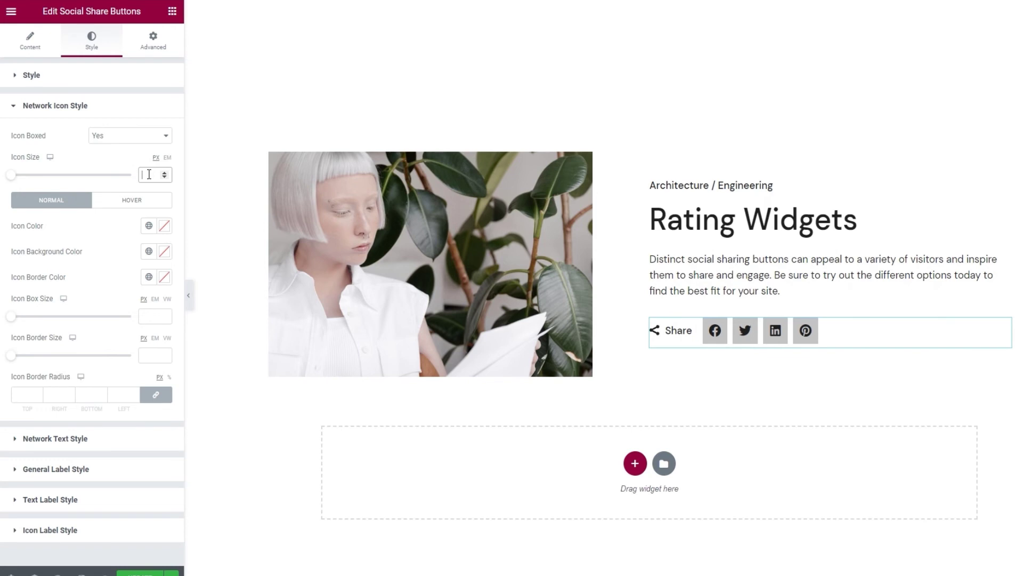
left_click(164, 227)
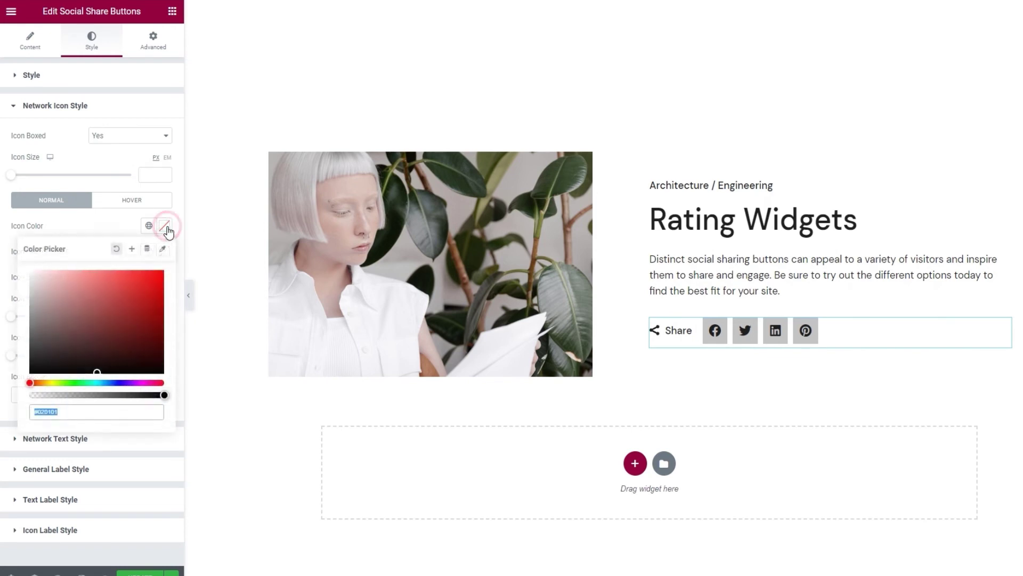
left_click_drag(109, 286, 87, 284)
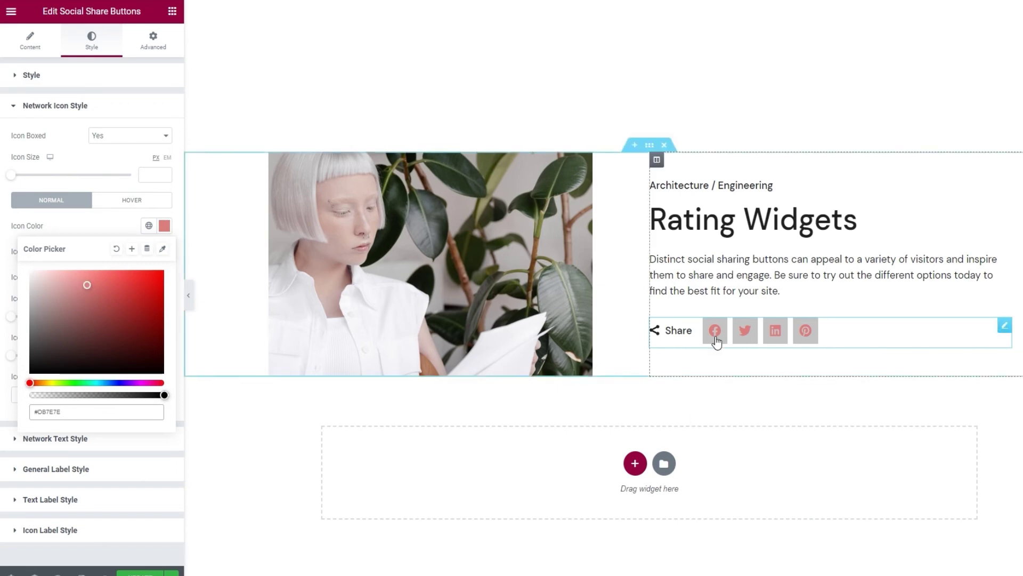
left_click(117, 249)
left_click(111, 228)
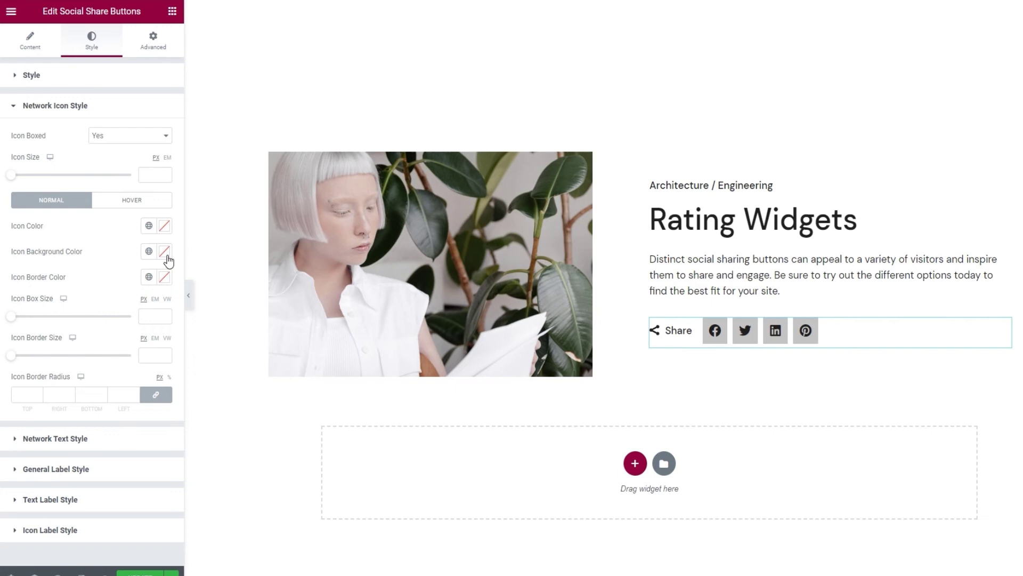
left_click(164, 252)
left_click(121, 323)
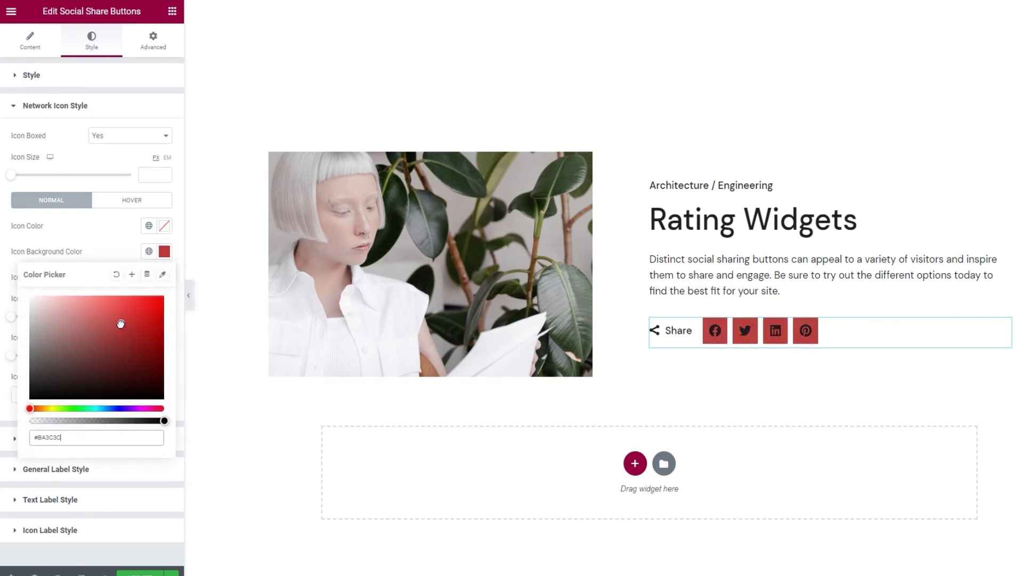
left_click(117, 322)
left_click(116, 273)
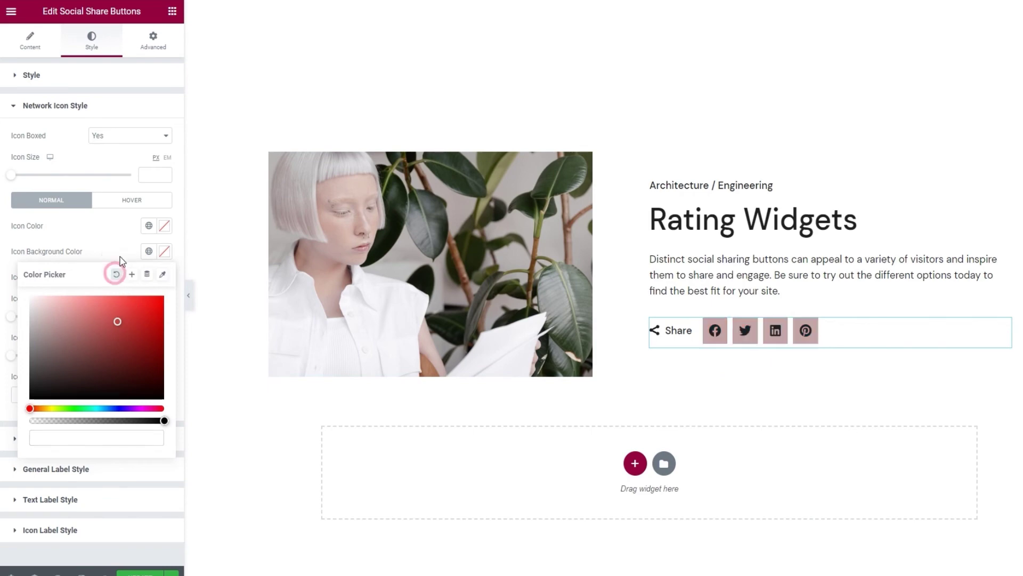
left_click(120, 250)
left_click(164, 276)
mouse_move(101, 337)
left_mouse_down()
mouse_move(66, 342)
mouse_move(81, 339)
left_mouse_up()
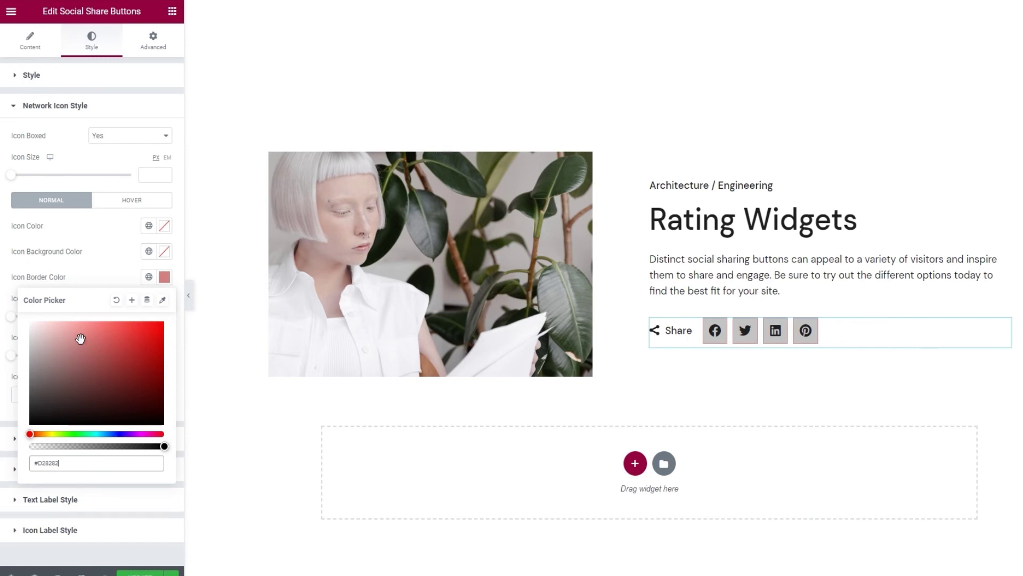
left_click(102, 269)
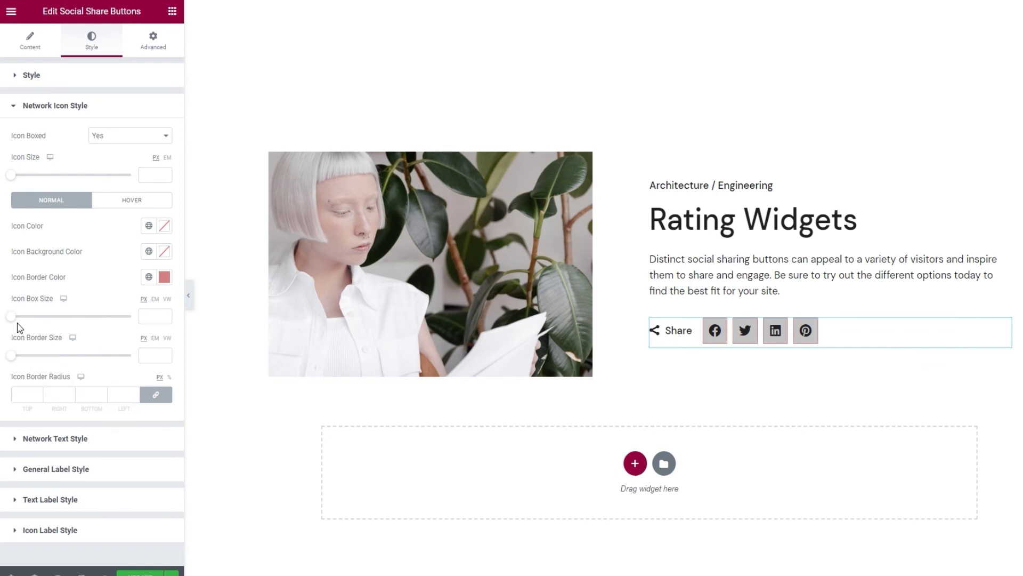
left_click_drag(13, 319, 32, 321)
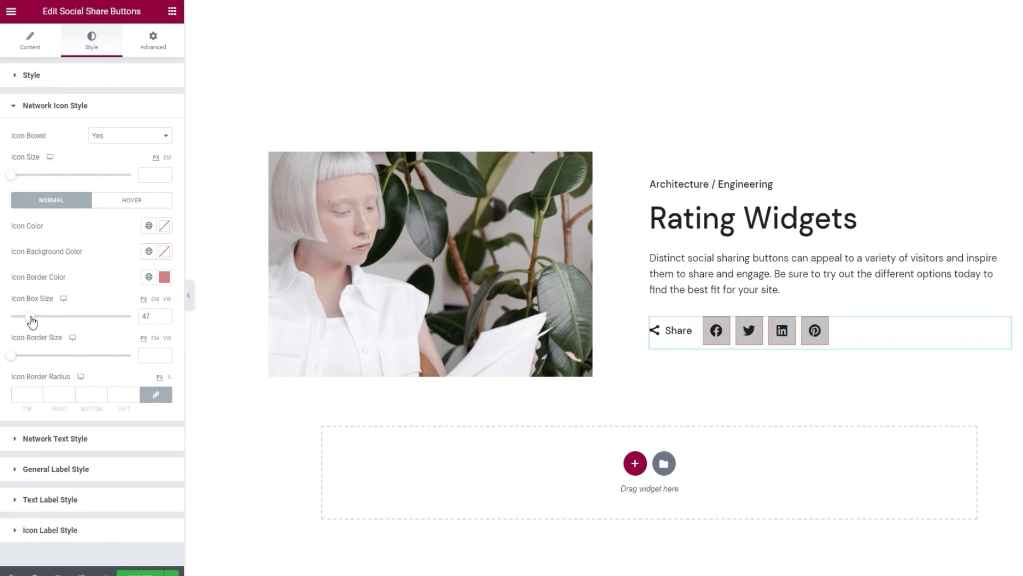
left_click_drag(11, 355, 32, 357)
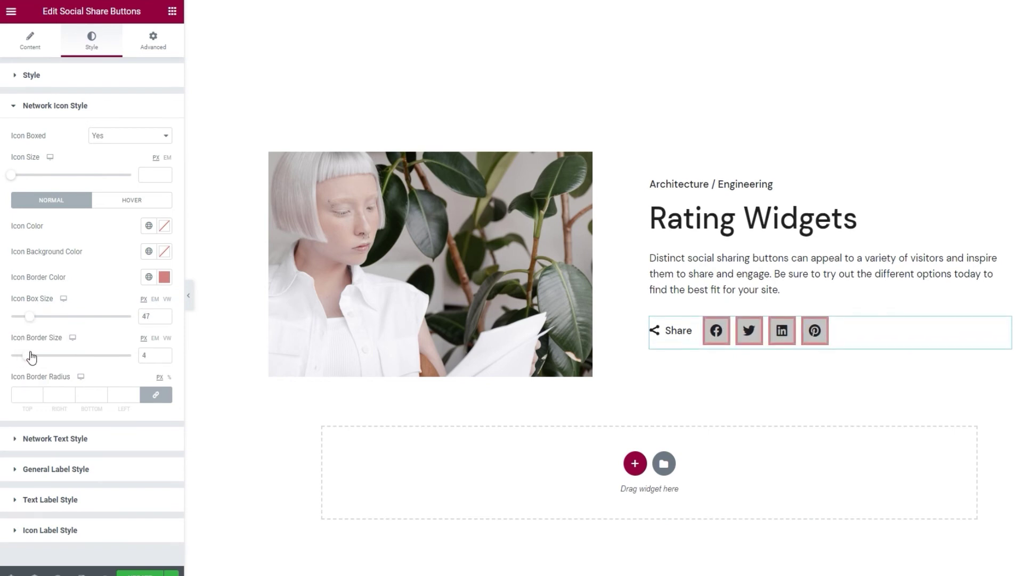
left_click(37, 392)
left_click(37, 393)
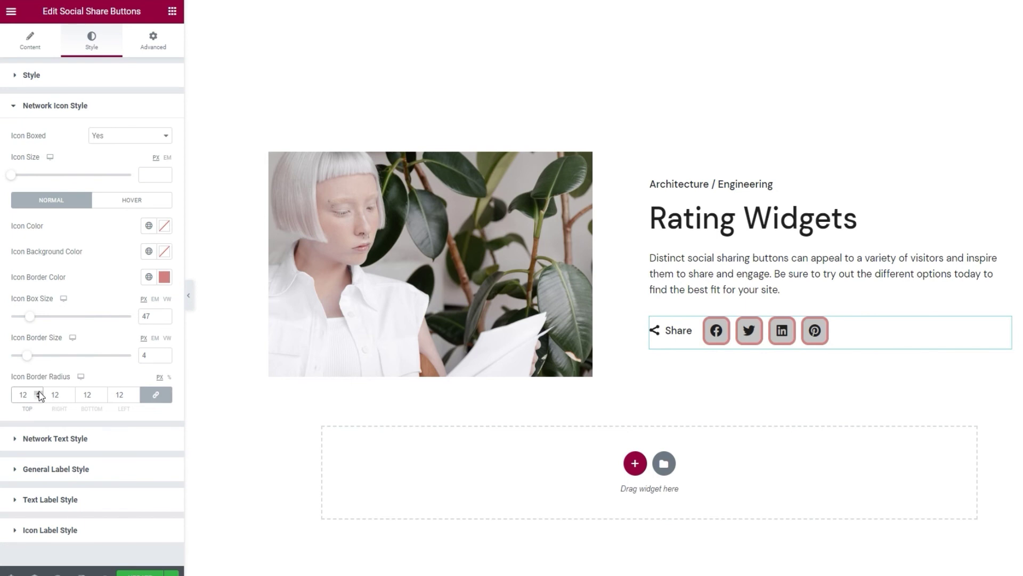
double_click(23, 394)
key("BackSpace")
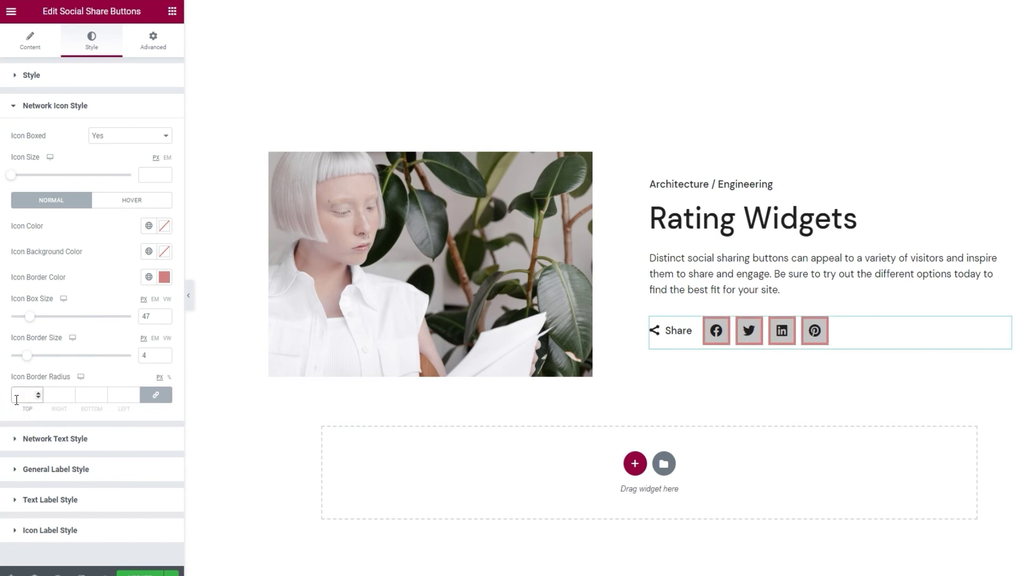
double_click(145, 355)
key("BackSpace")
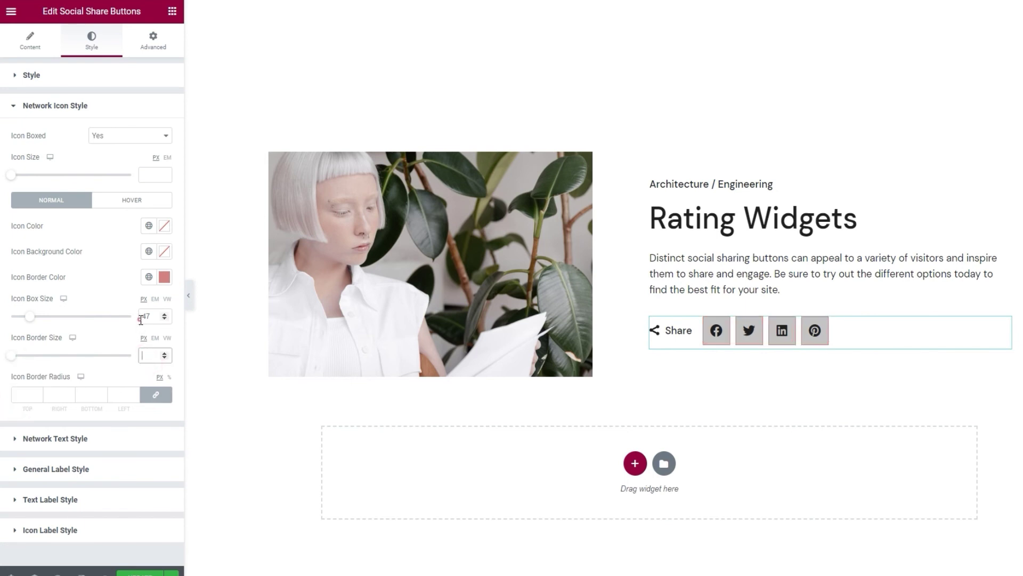
double_click(140, 319)
key("BackSpace")
left_click(164, 276)
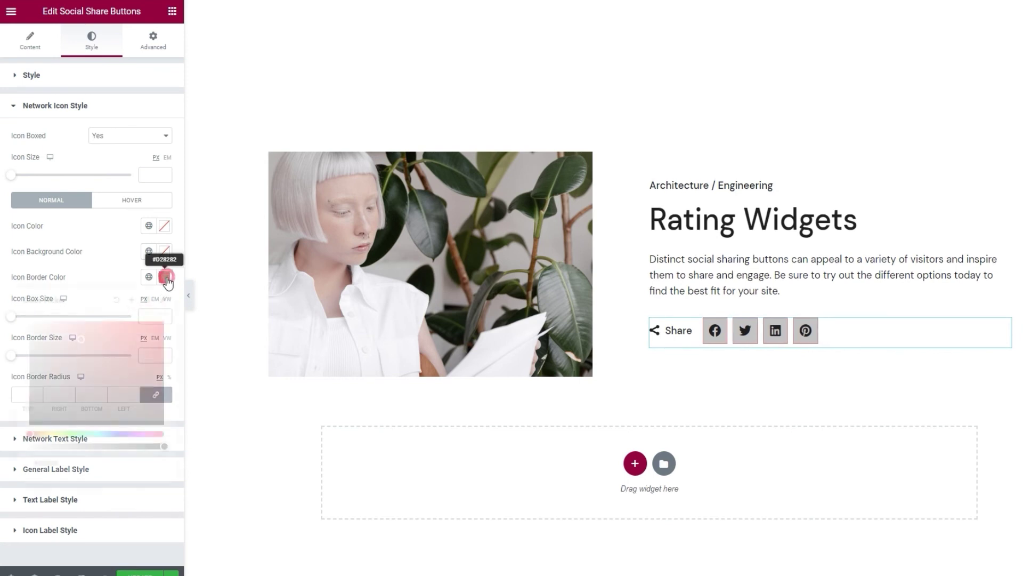
left_click(118, 301)
left_click(113, 262)
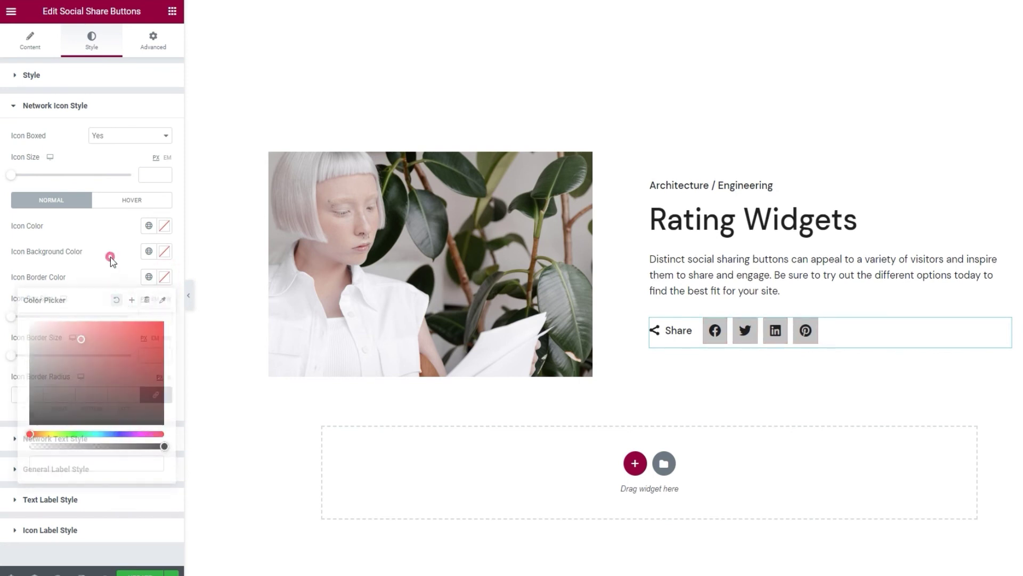
On the Hover tab, try red icon and background hover colours, then clear both.
left_click(132, 203)
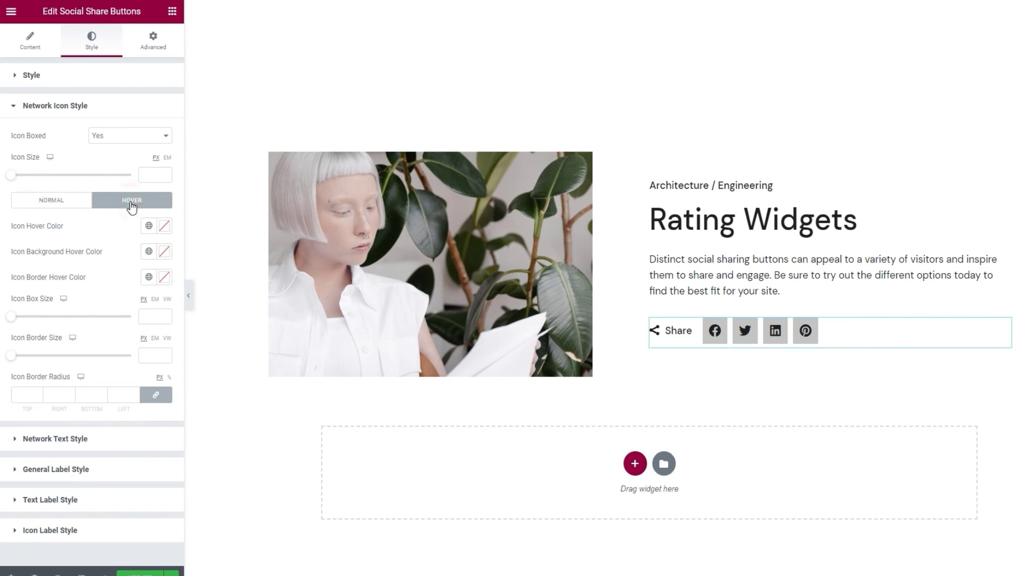
left_click(164, 226)
left_click(112, 301)
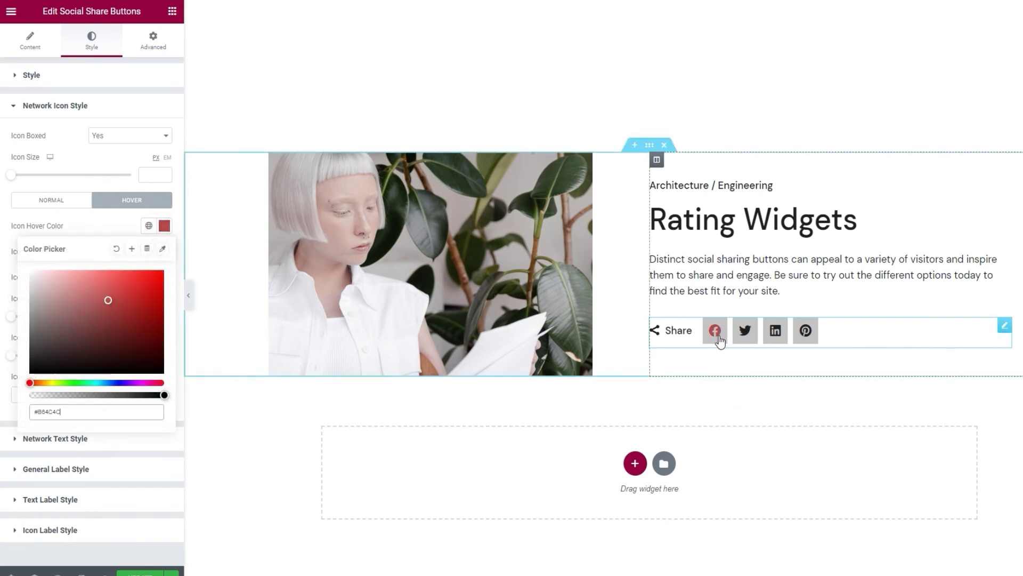
left_click(116, 248)
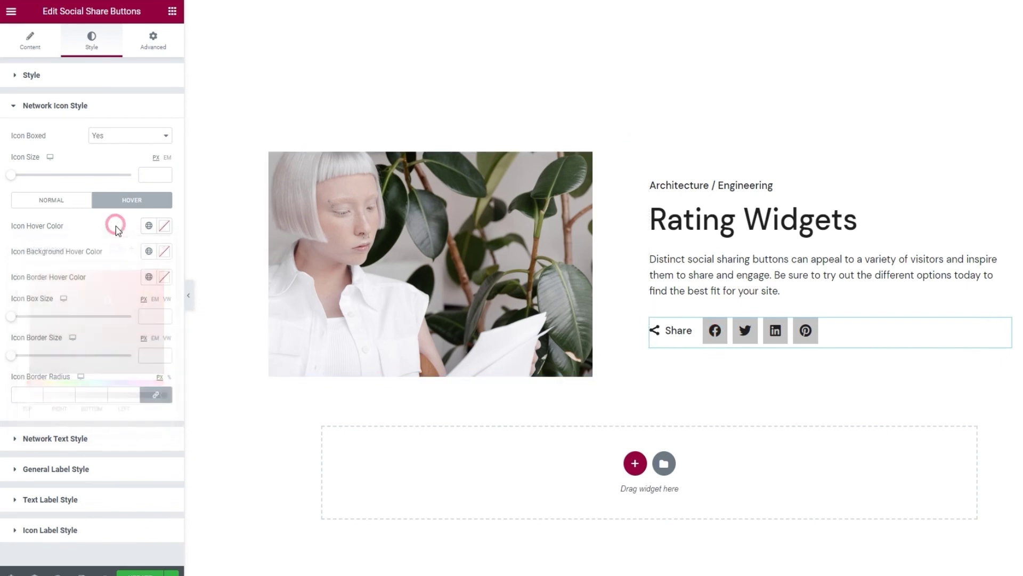
left_click(163, 252)
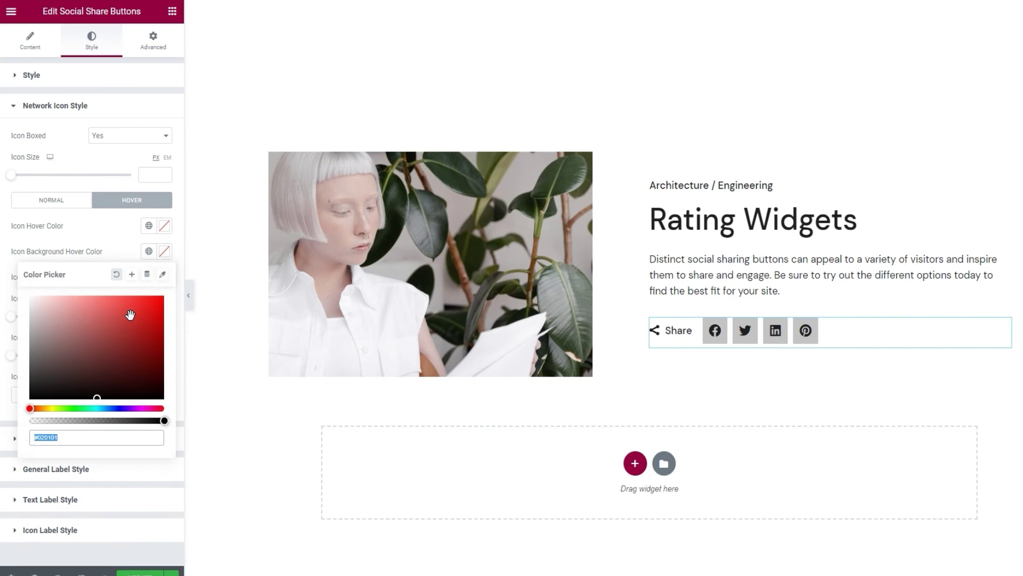
left_click(118, 308)
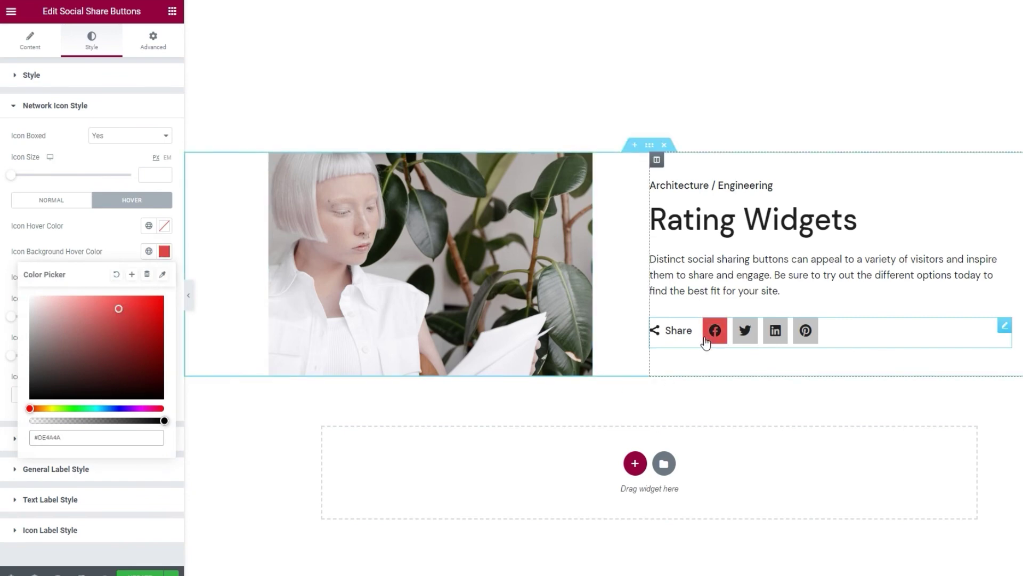
left_click(116, 274)
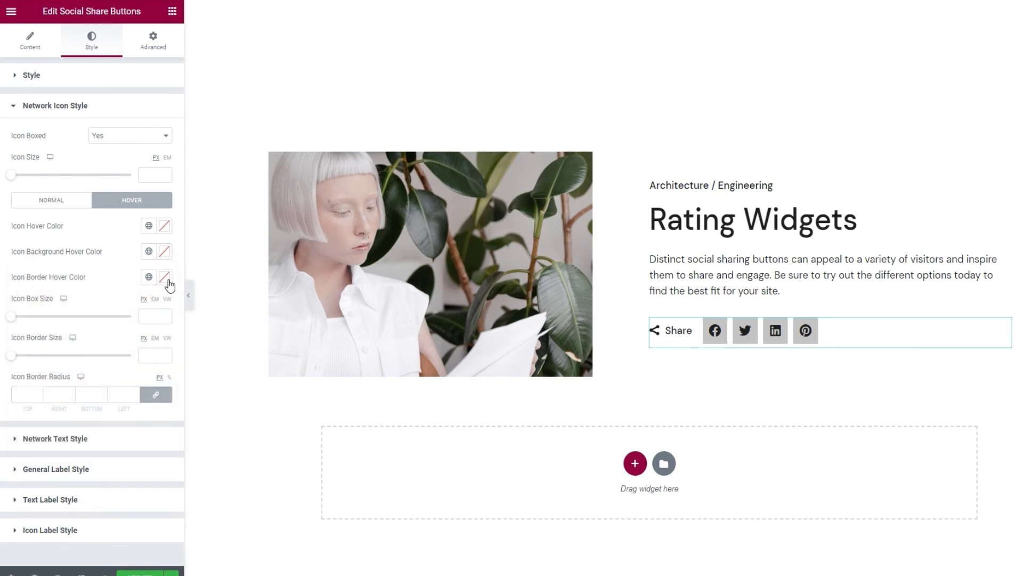
Try a red border hover colour, clear it, and set Icon Boxed to No.
left_click(166, 278)
left_click_drag(119, 357, 104, 342)
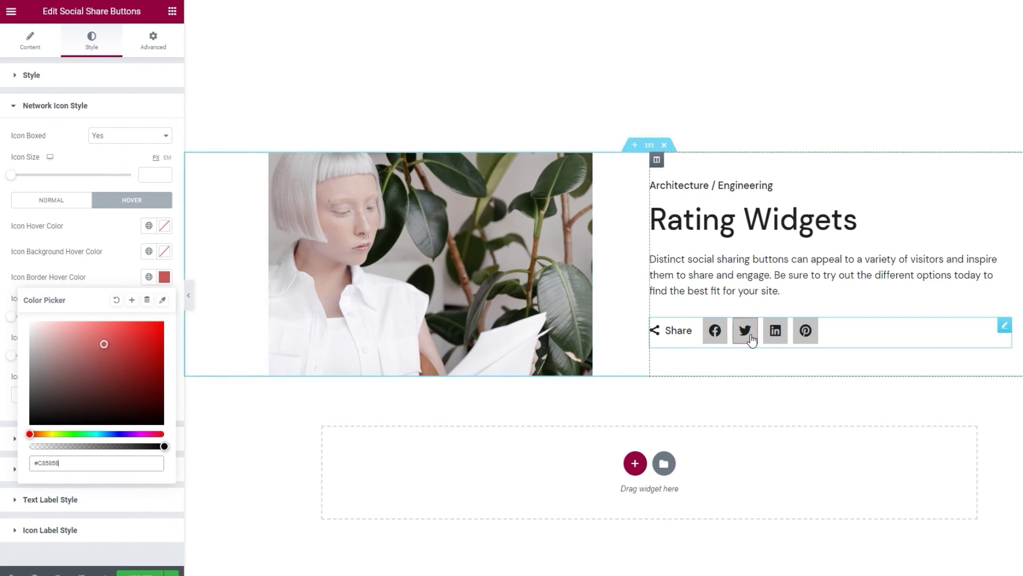
left_click(117, 301)
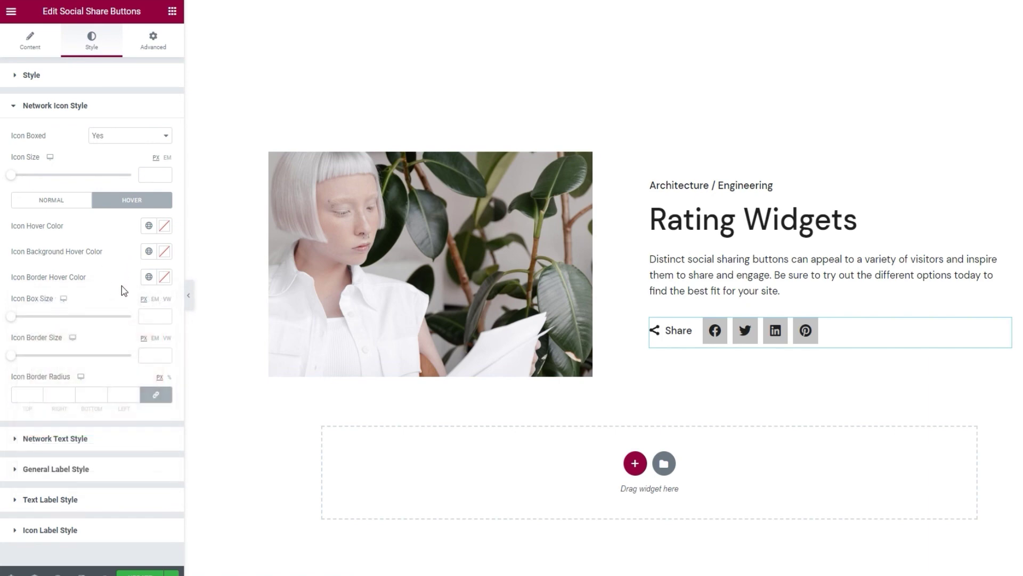
left_click(128, 135)
left_click(125, 160)
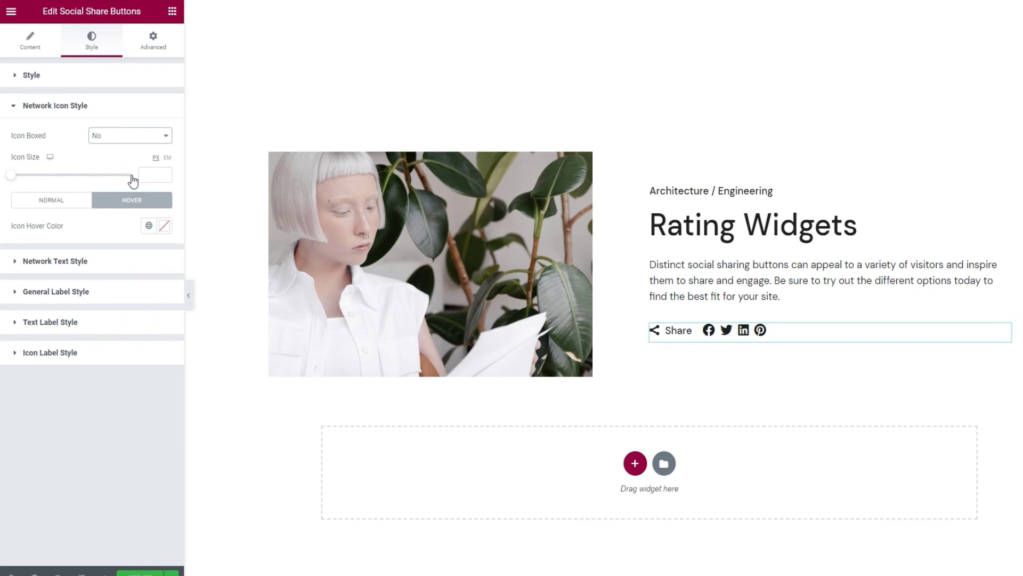
In Content, set Layout to Dropdown and Type to Textual, then save with Update.
left_click(26, 41)
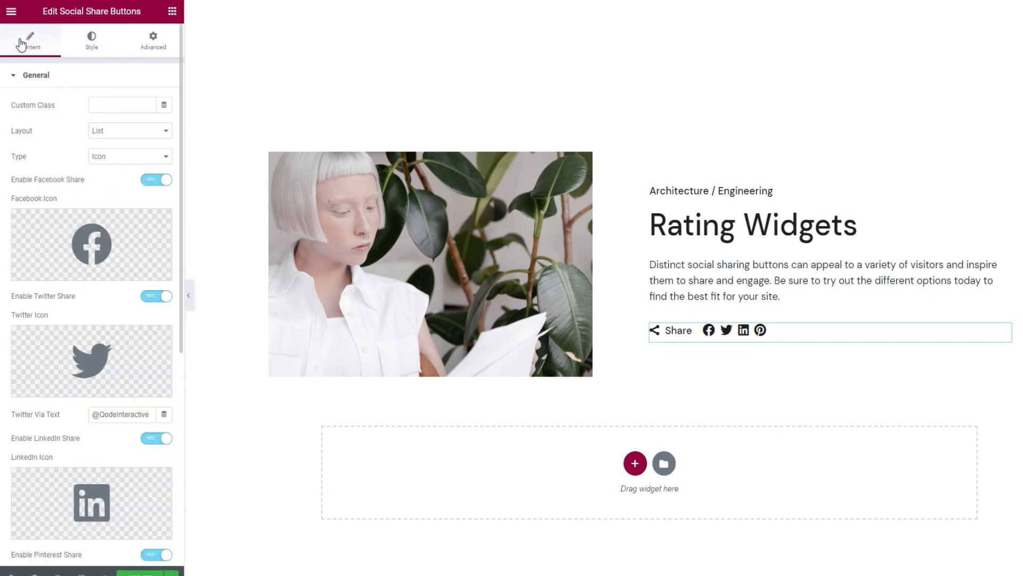
left_click(112, 134)
left_click(113, 150)
left_click(114, 158)
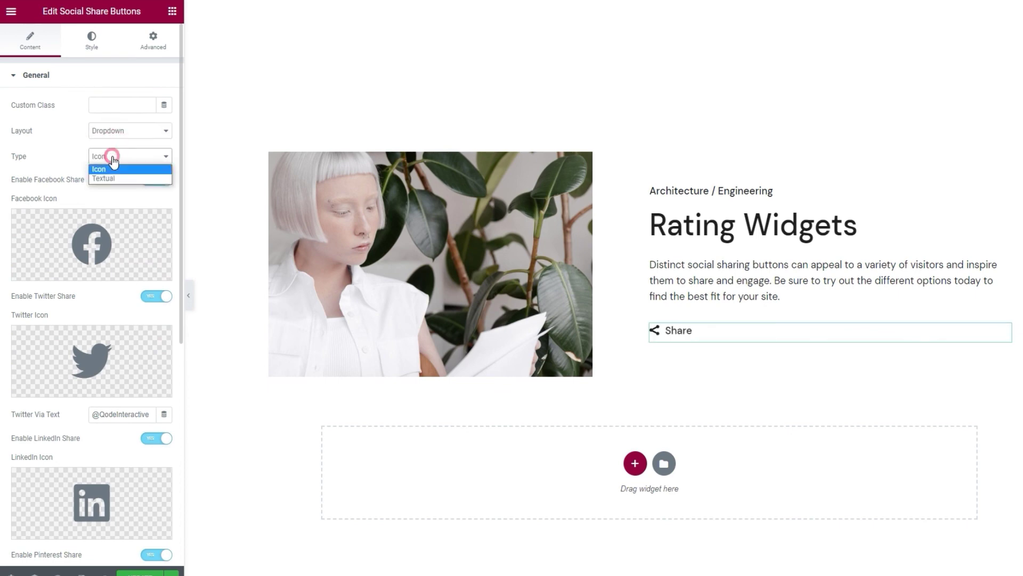
left_click(111, 176)
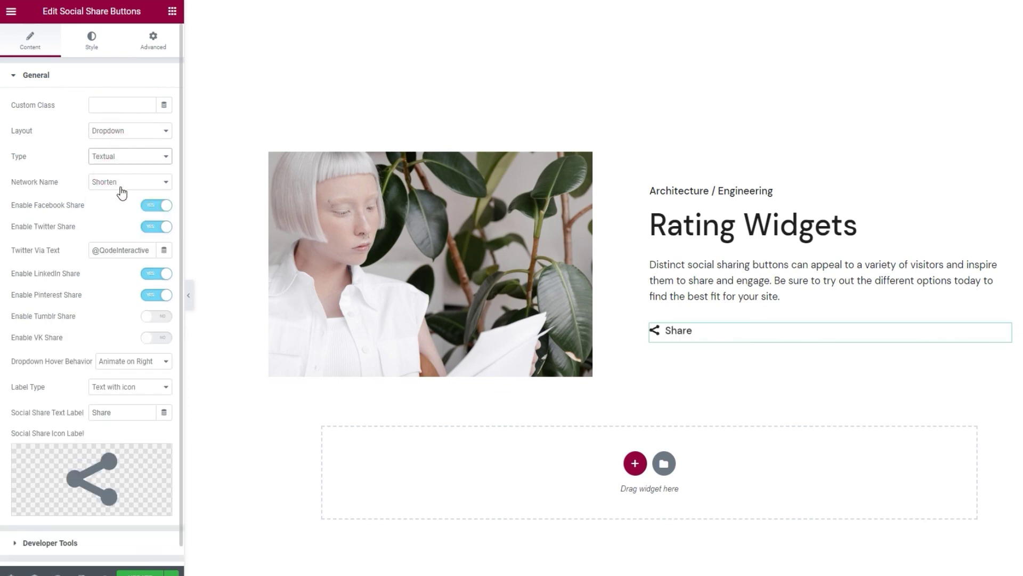
scroll(97, 207, "down", 1)
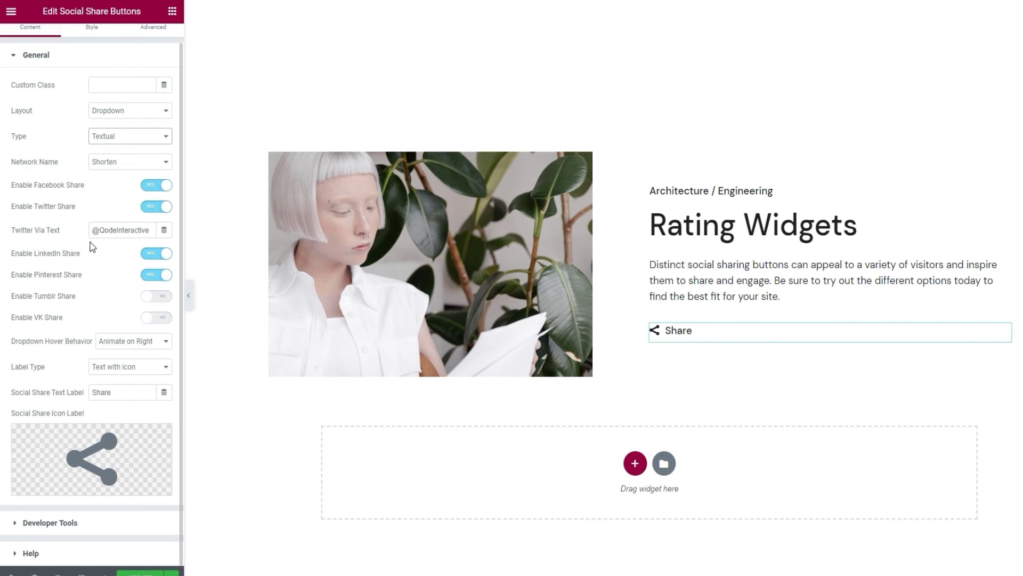
left_click(140, 574)
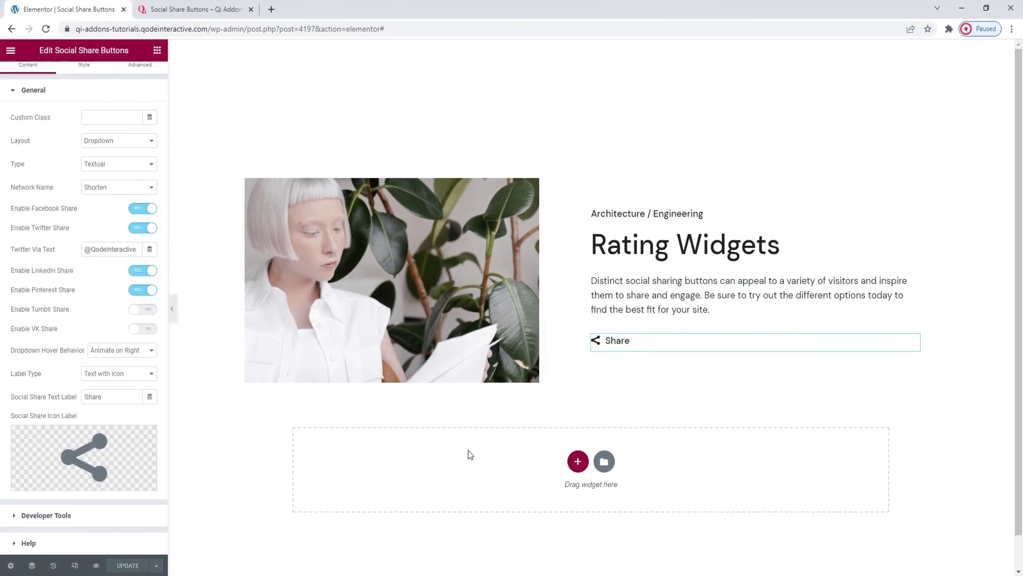
mouse_move(608, 344)
On the live Qi Addons demo, go back to top and scroll to the Rating Widgets example.
left_click(194, 9)
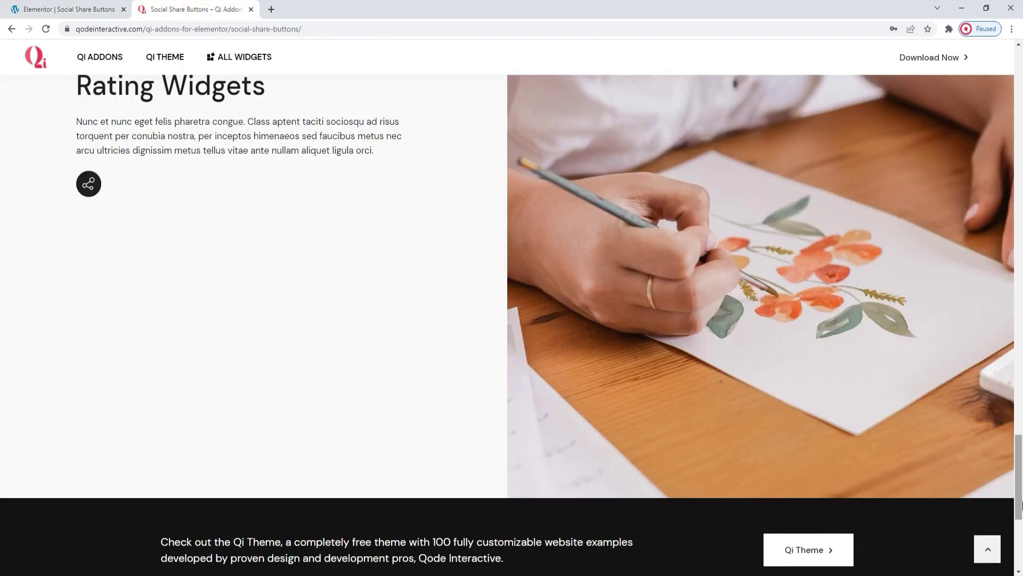
left_click(988, 550)
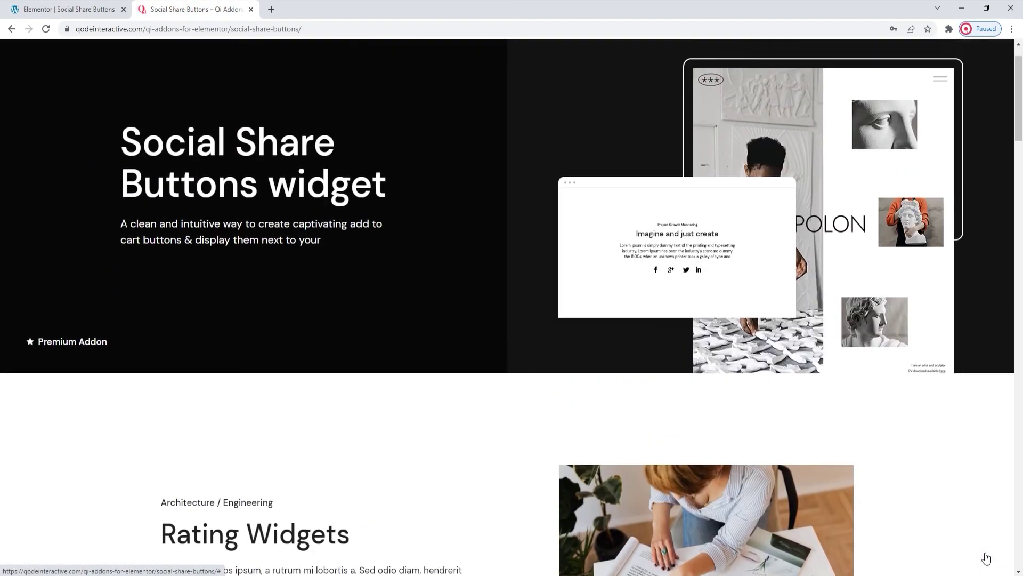
left_click_drag(1019, 62, 1019, 452)
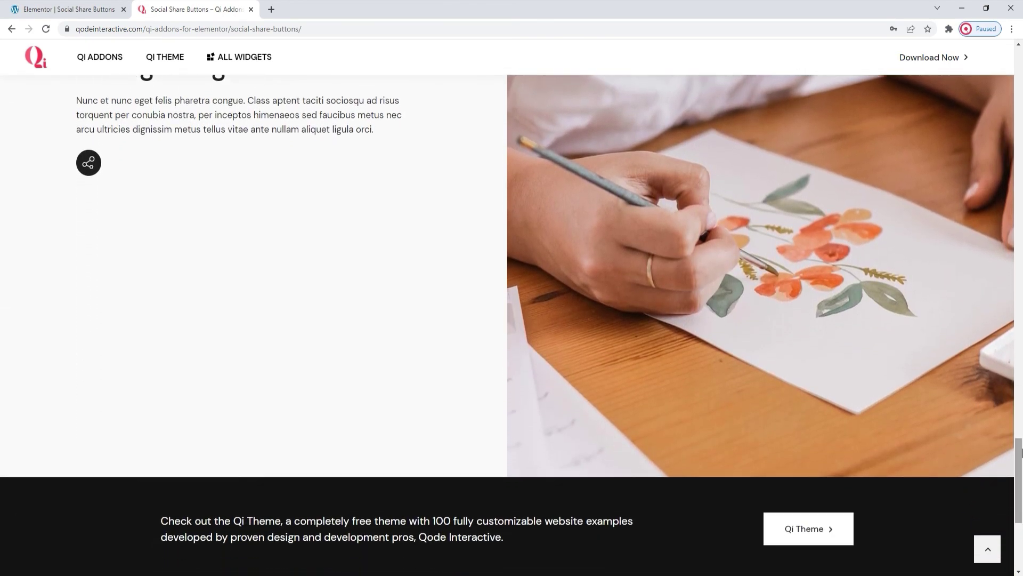